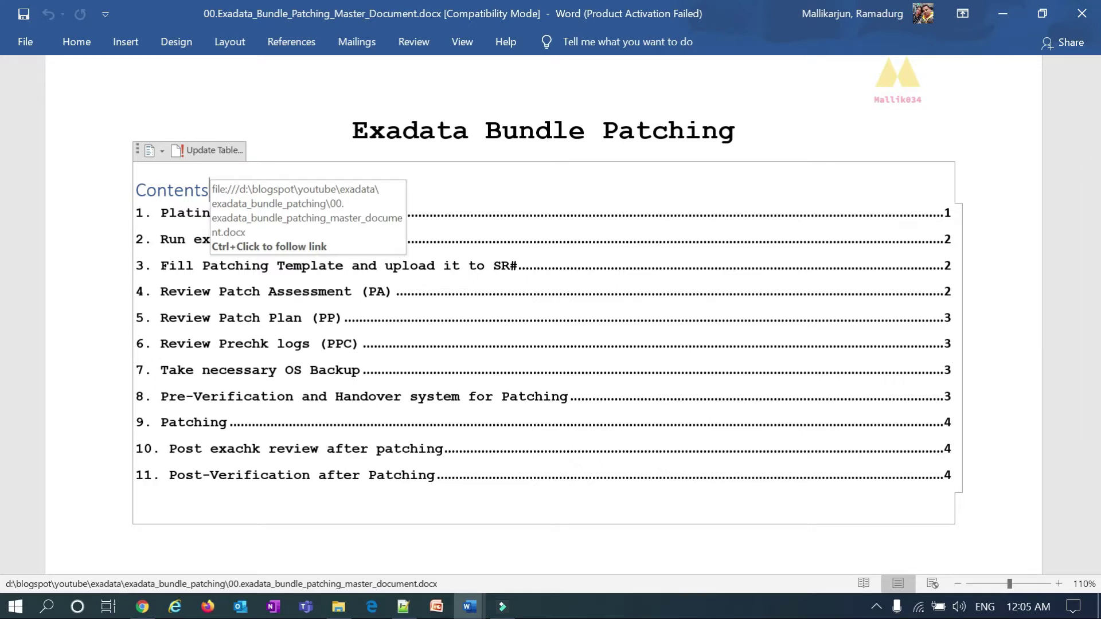
# Step: Review the Exadata bundle patching document down to section 3 on filling the patching template and uploading it to the SR
pyautogui.scroll(-10, 349, 286)
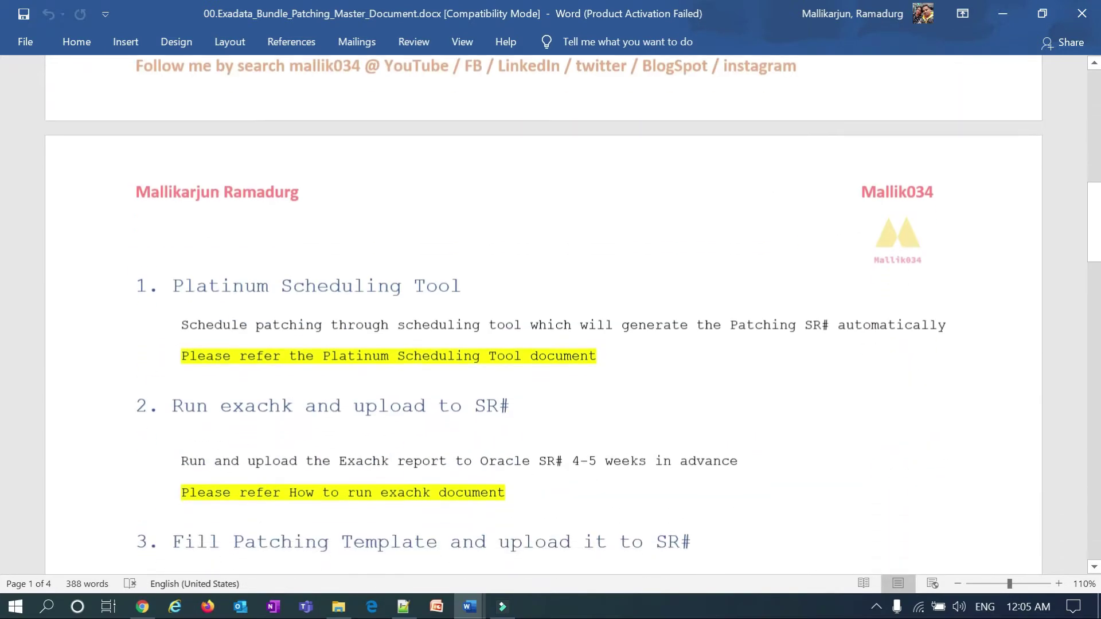
pyautogui.scroll(-2, 348, 285)
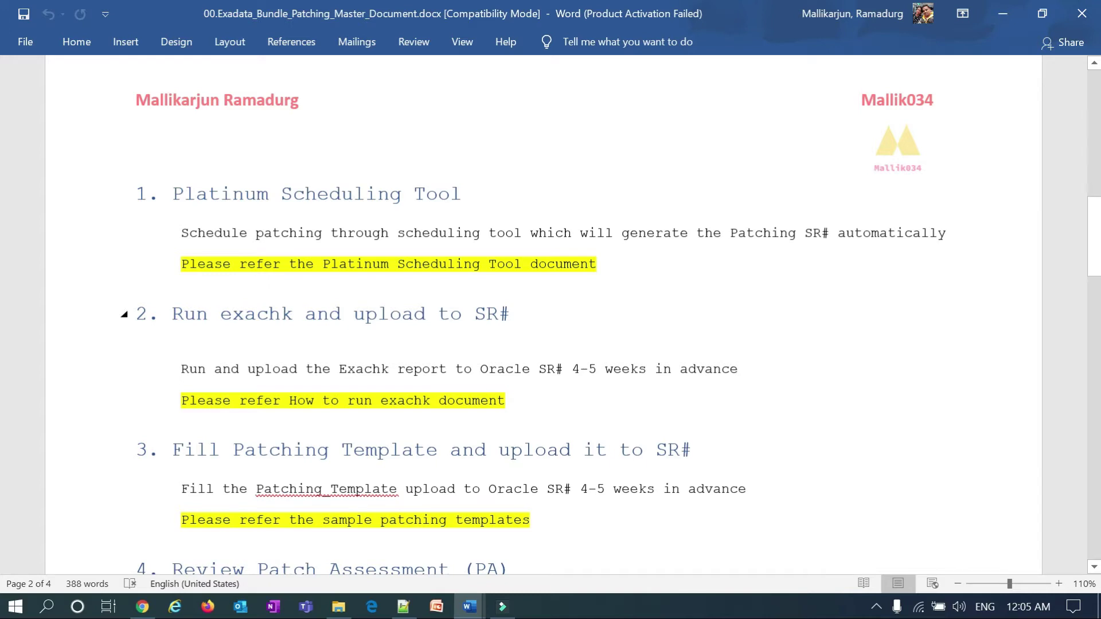
pyautogui.scroll(-1, 551, 315)
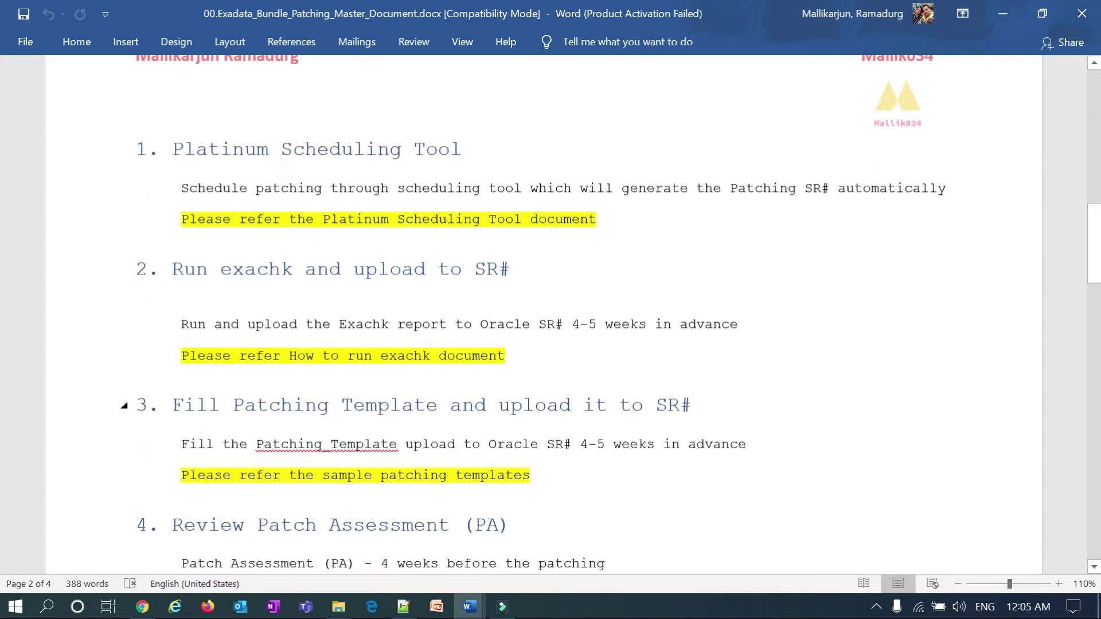
pyautogui.moveTo(172, 404); pyautogui.dragTo(582, 405)
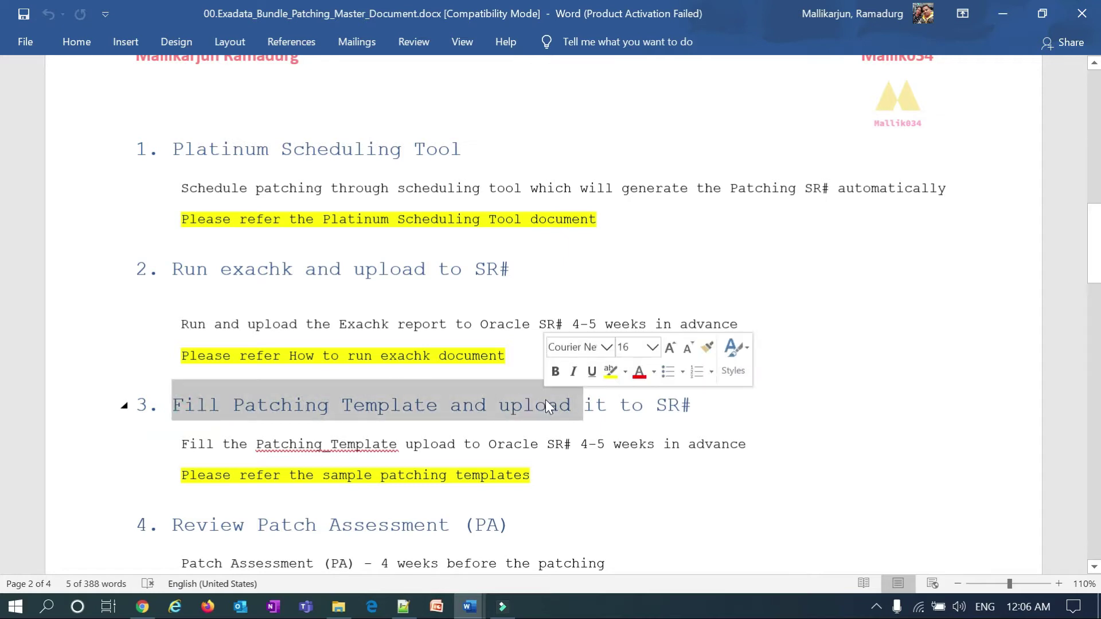
pyautogui.scroll(-2, 565, 408)
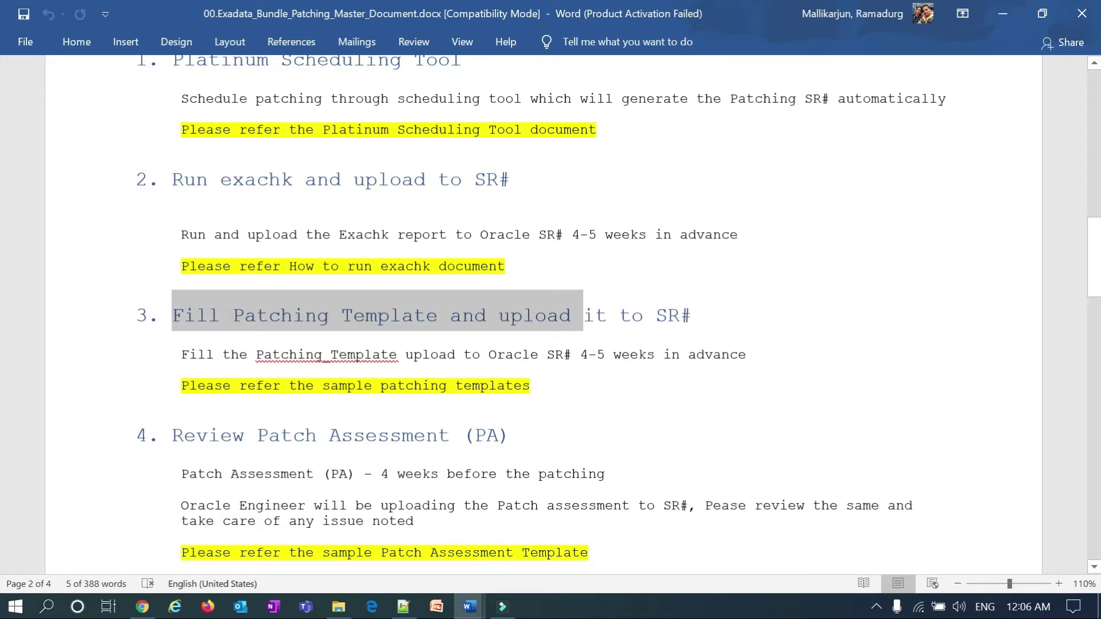
pyautogui.moveTo(754, 354); pyautogui.dragTo(181, 354)
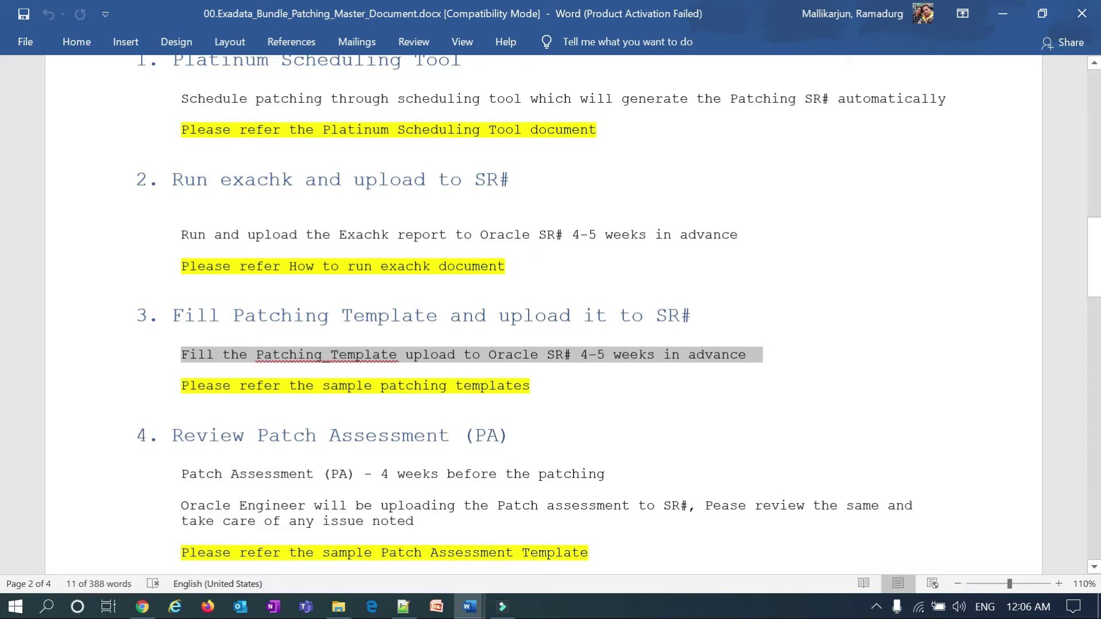
# Step: Switch to 03.Patching_Template.txt in Notepad++ and review the System Function, Gateway and CSI entries
pyautogui.click(403, 606)
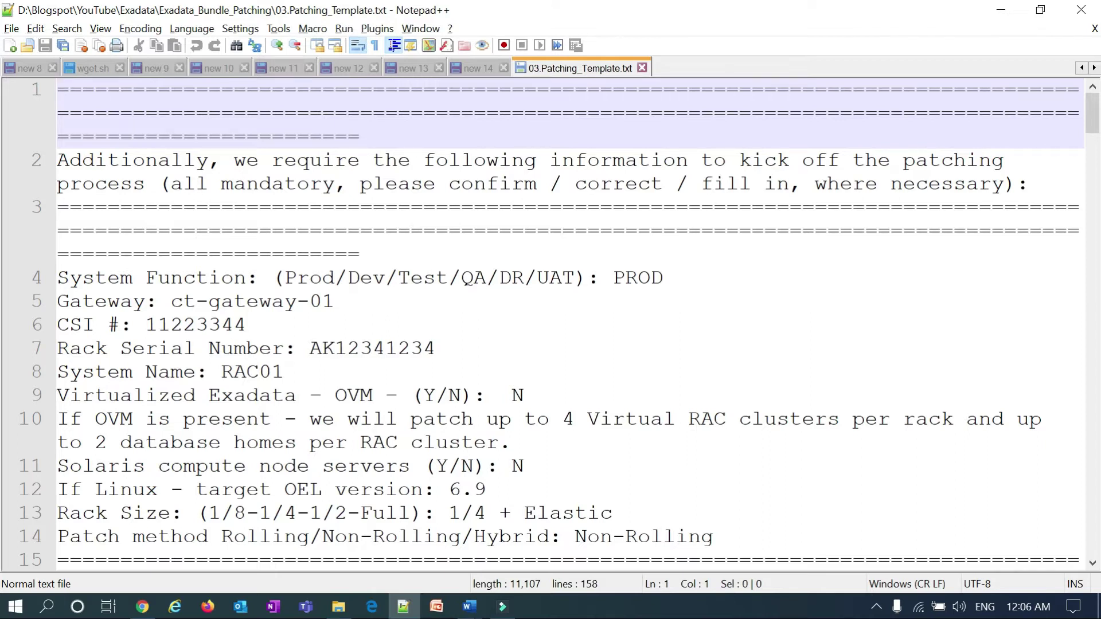
pyautogui.moveTo(1092, 121); pyautogui.dragTo(1091, 86)
pyautogui.moveTo(58, 278); pyautogui.dragTo(119, 278)
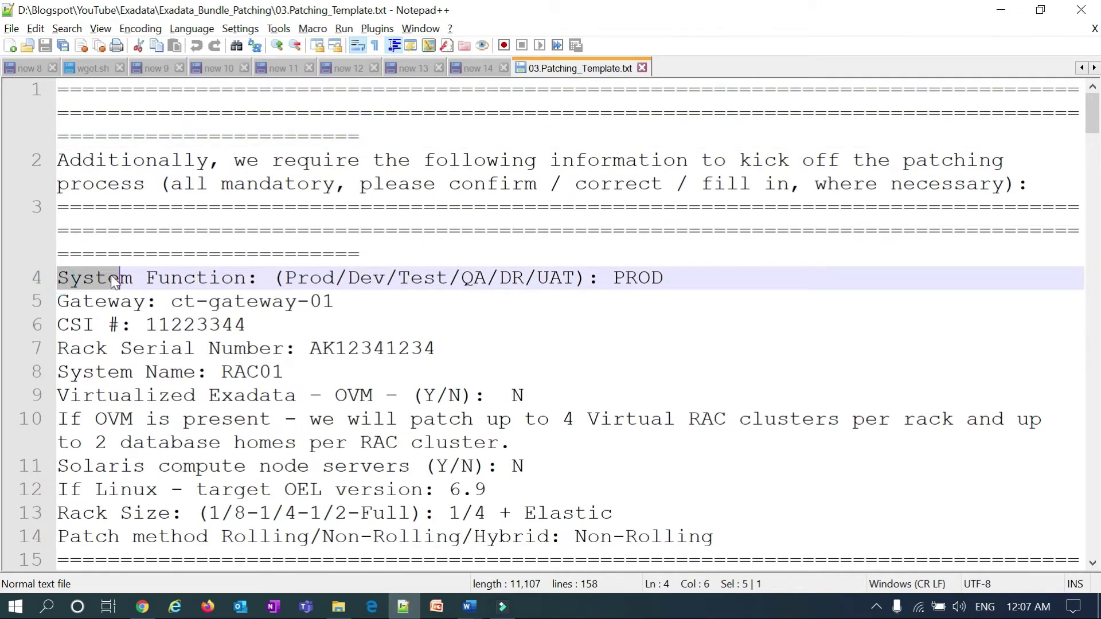
pyautogui.moveTo(298, 278)
pyautogui.mouseDown()
pyautogui.moveTo(594, 279)
pyautogui.moveTo(276, 278)
pyautogui.mouseUp()
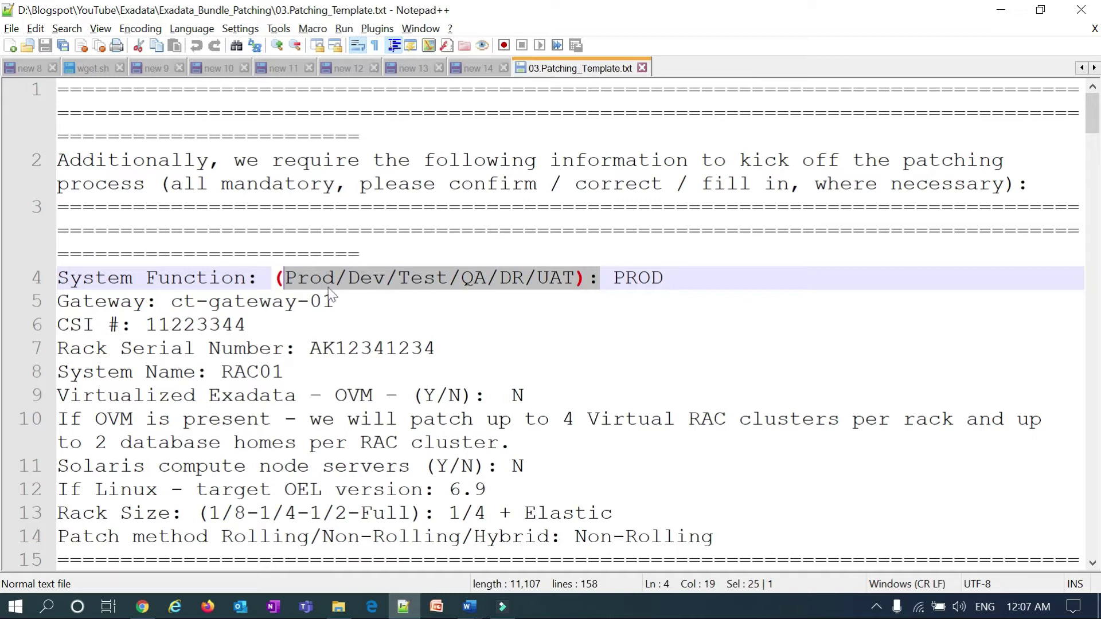
pyautogui.doubleClick(638, 278)
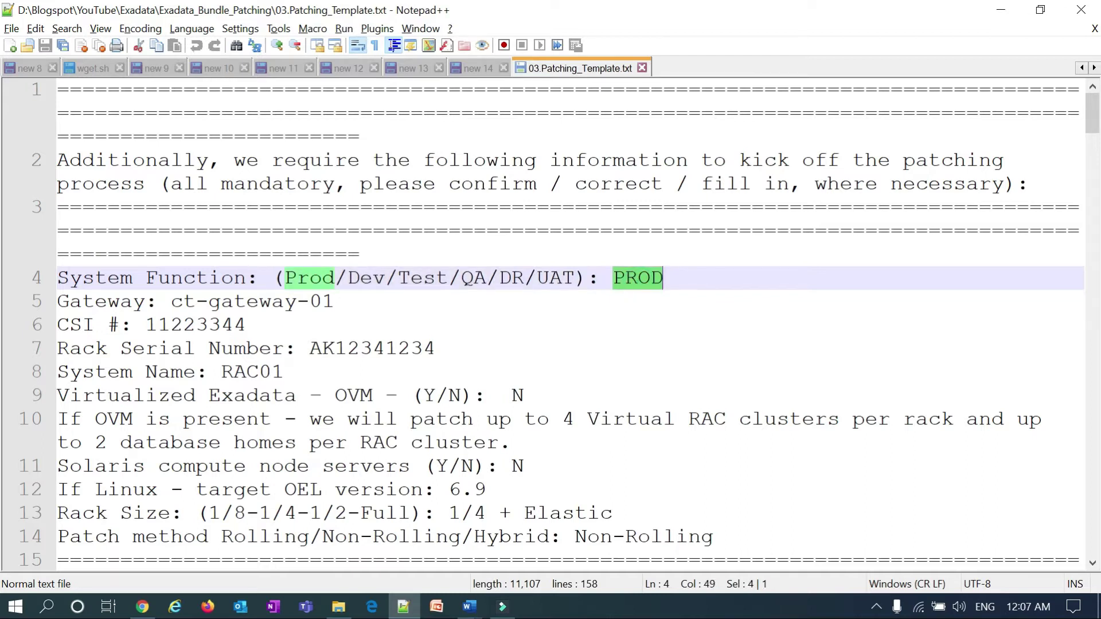
pyautogui.moveTo(70, 301); pyautogui.dragTo(133, 301)
pyautogui.moveTo(209, 301); pyautogui.dragTo(233, 301)
pyautogui.moveTo(333, 301); pyautogui.dragTo(173, 305)
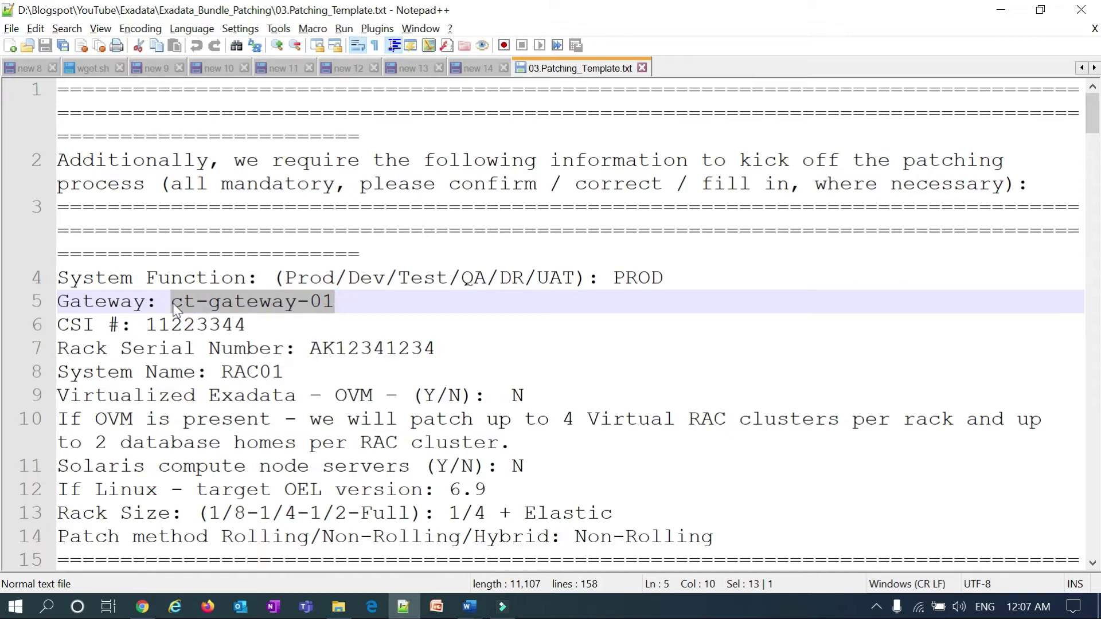
pyautogui.doubleClick(157, 324)
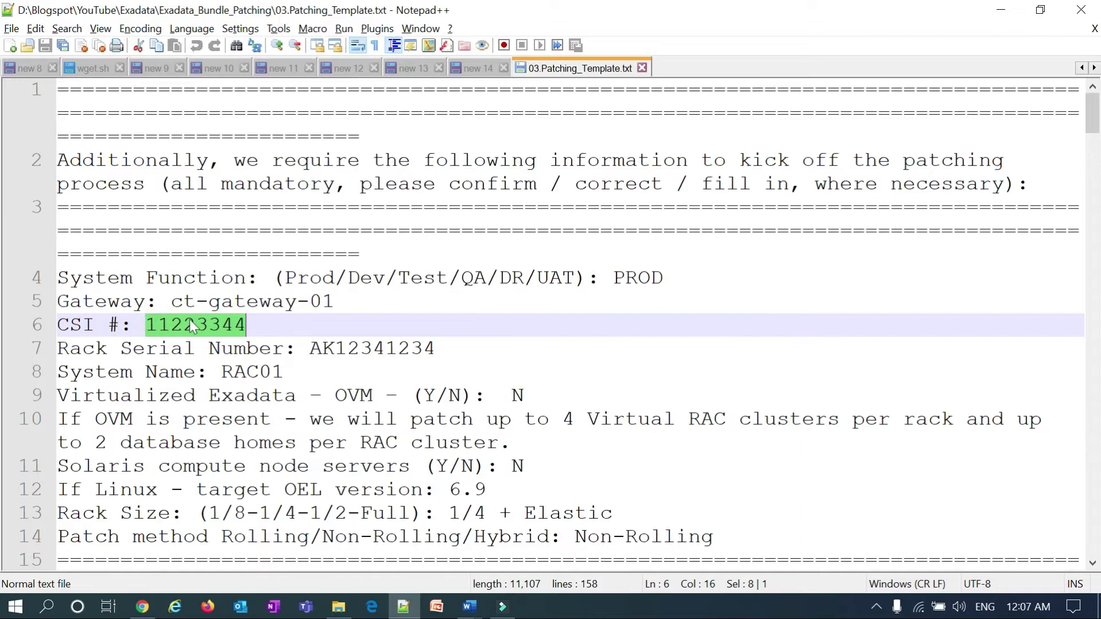
# Step: Review the Rack Serial Number and System Name entries of the patching template
pyautogui.moveTo(58, 348); pyautogui.dragTo(260, 348)
pyautogui.click(347, 347)
pyautogui.doubleClick(346, 348)
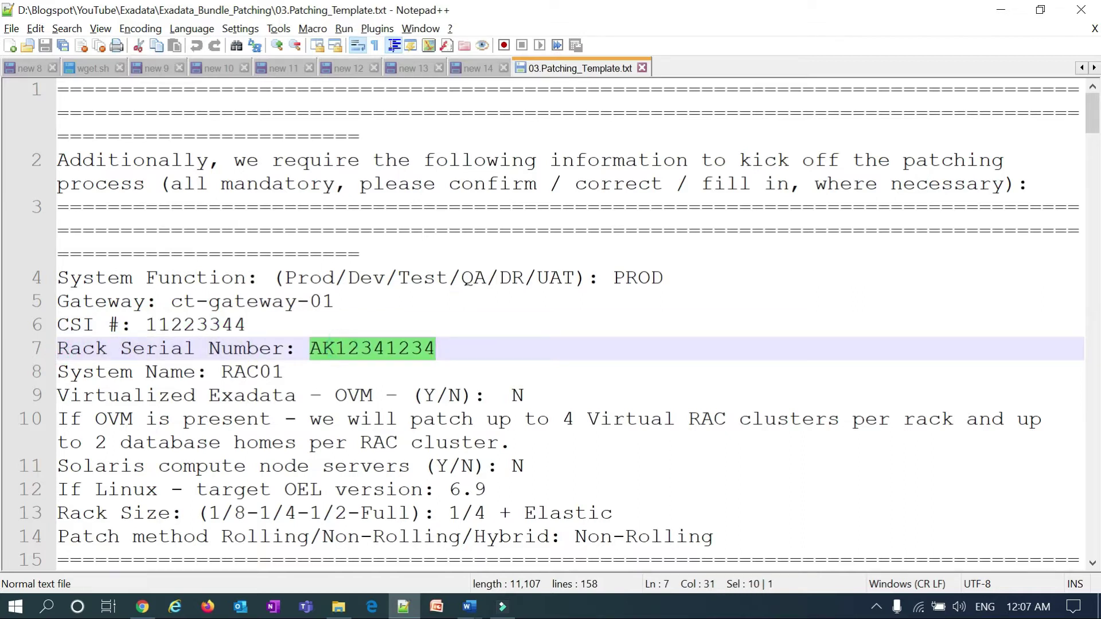
pyautogui.moveTo(89, 373); pyautogui.dragTo(170, 373)
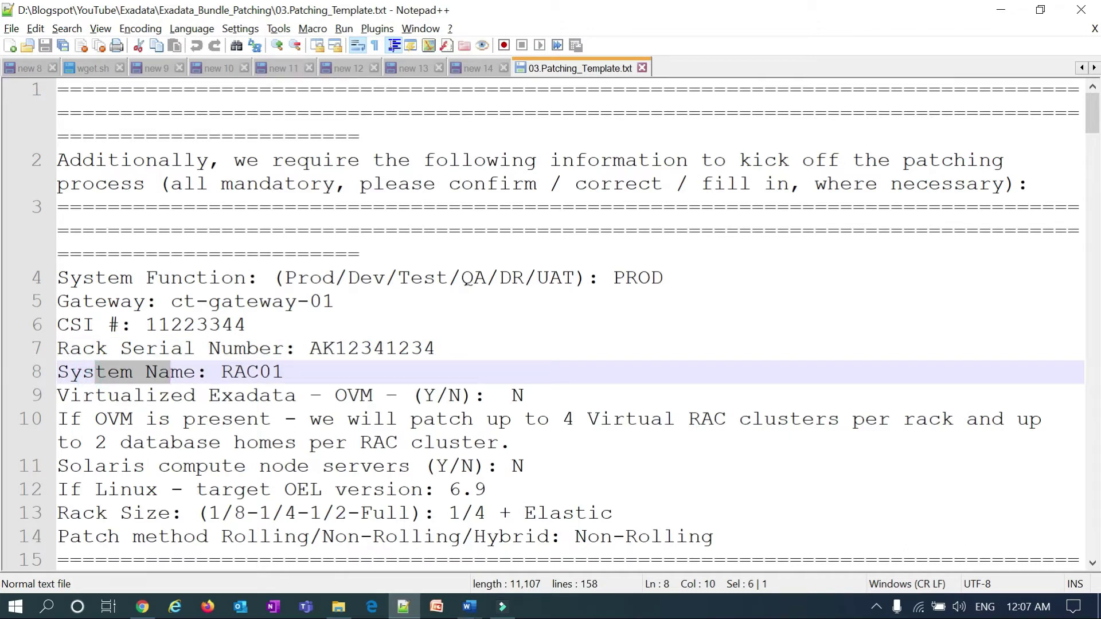
pyautogui.moveTo(222, 373); pyautogui.dragTo(284, 372)
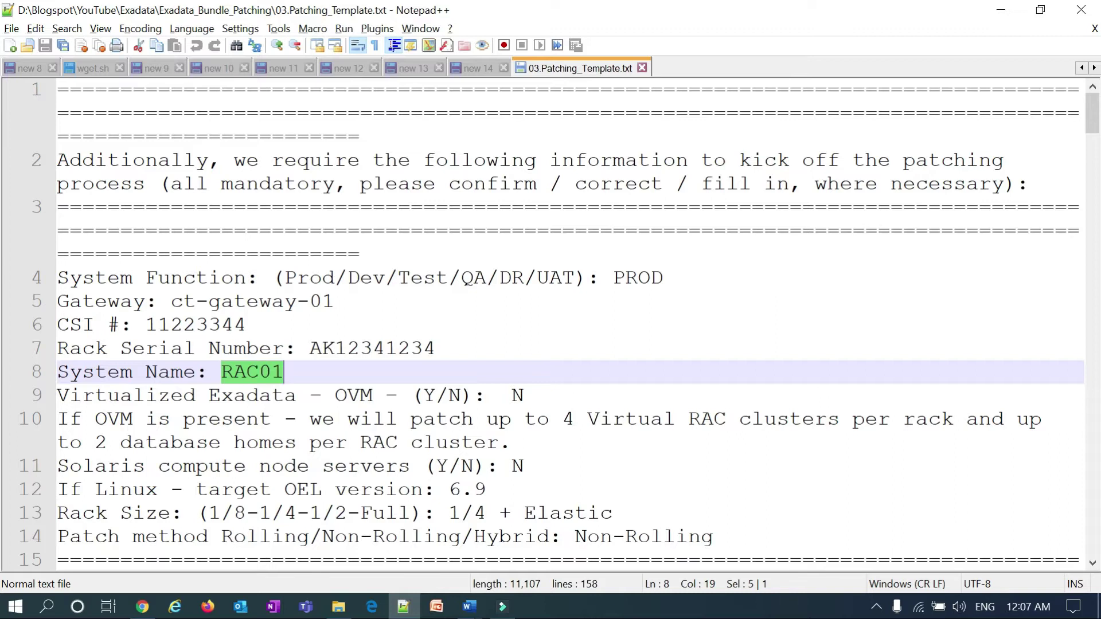
# Step: Examine the Virtualized Exadata OVM entry, its note on RAC cluster patching limits, and the Solaris compute node servers entry
pyautogui.moveTo(58, 395); pyautogui.dragTo(473, 395)
pyautogui.doubleClick(517, 395)
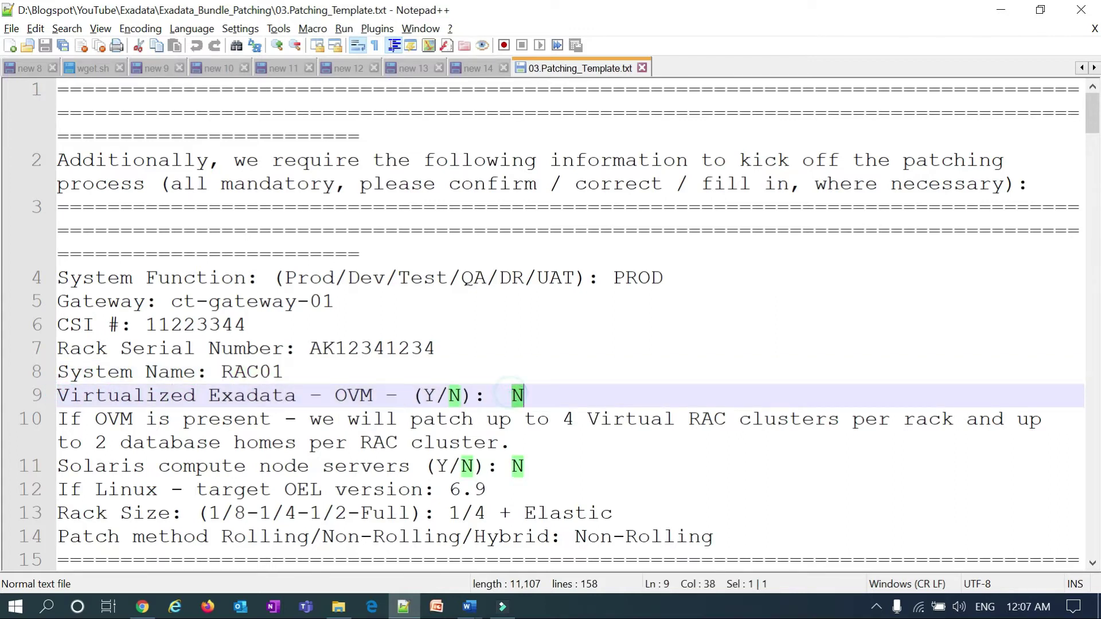
pyautogui.moveTo(57, 419); pyautogui.dragTo(285, 419)
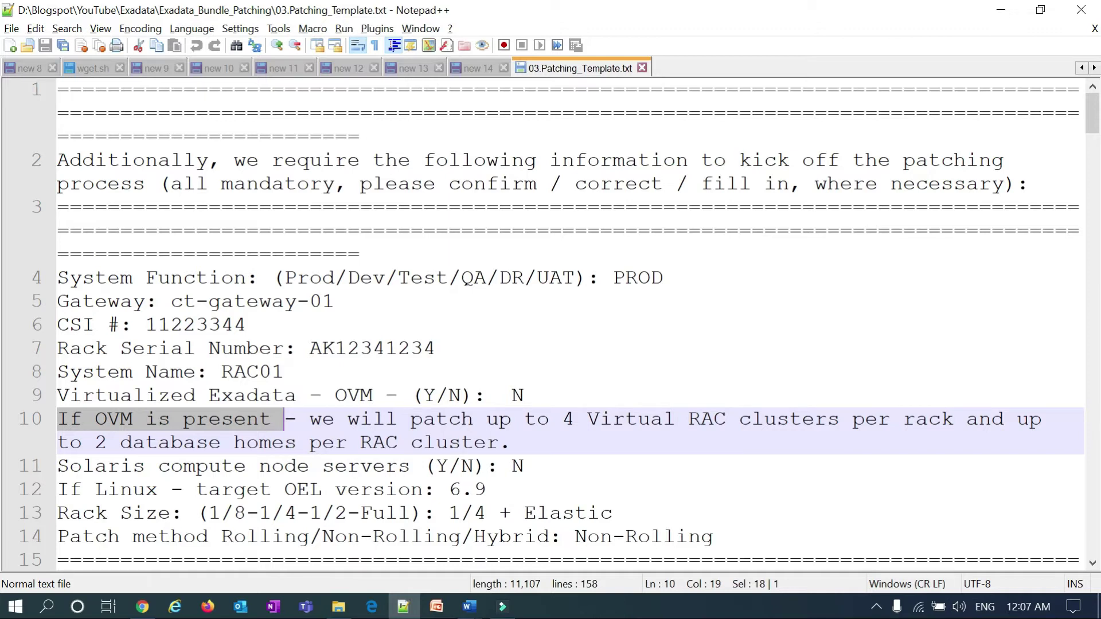
pyautogui.scroll(-2, 550, 323)
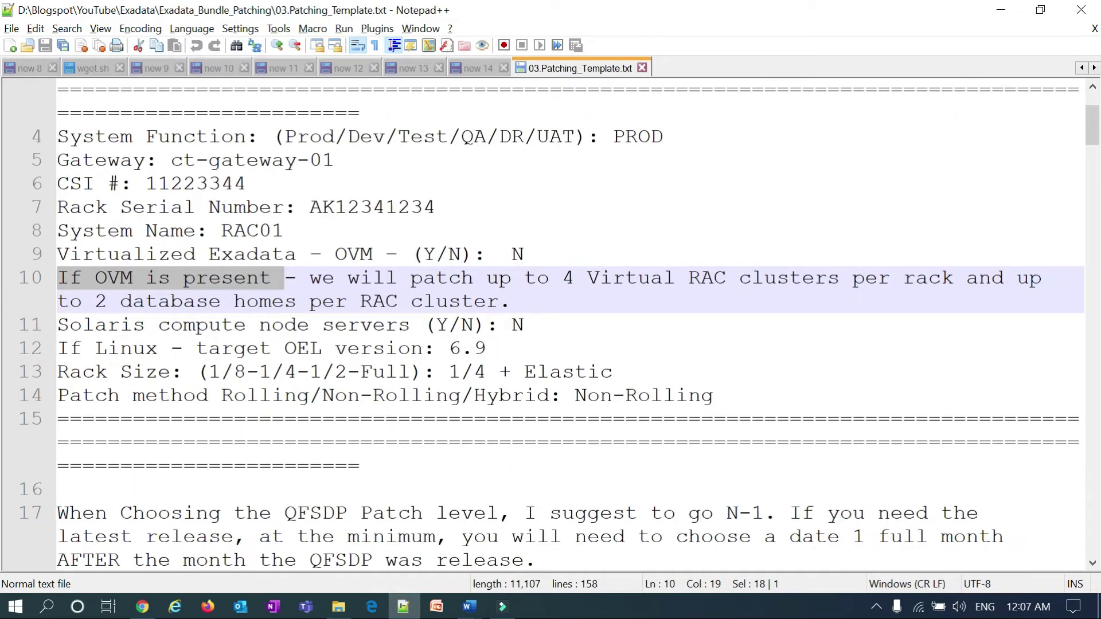
pyautogui.moveTo(510, 300); pyautogui.dragTo(58, 276)
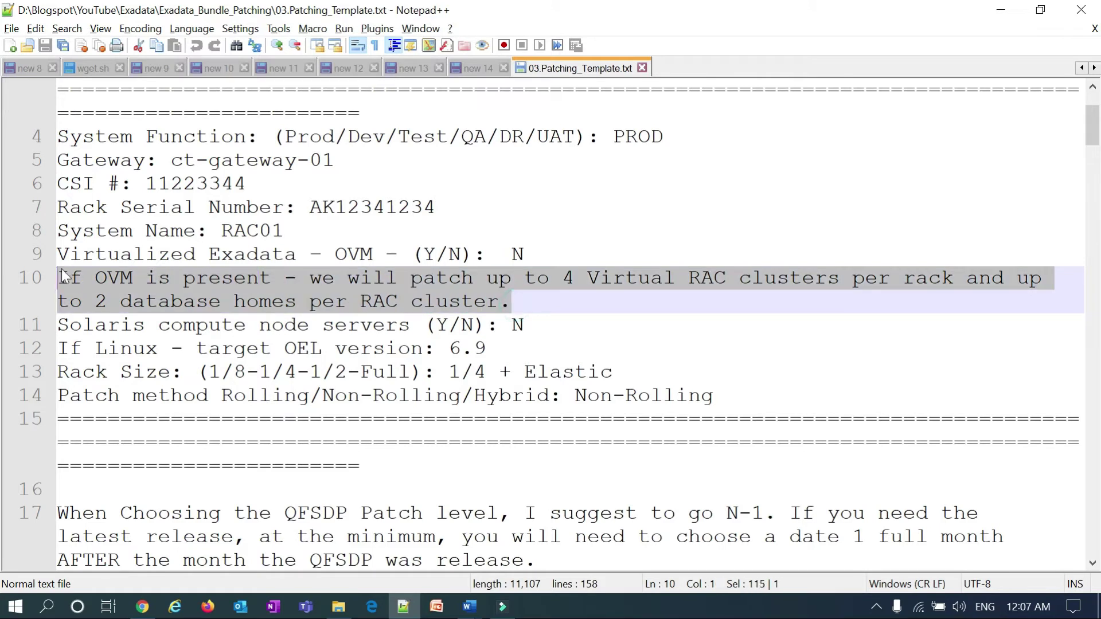
pyautogui.doubleClick(517, 254)
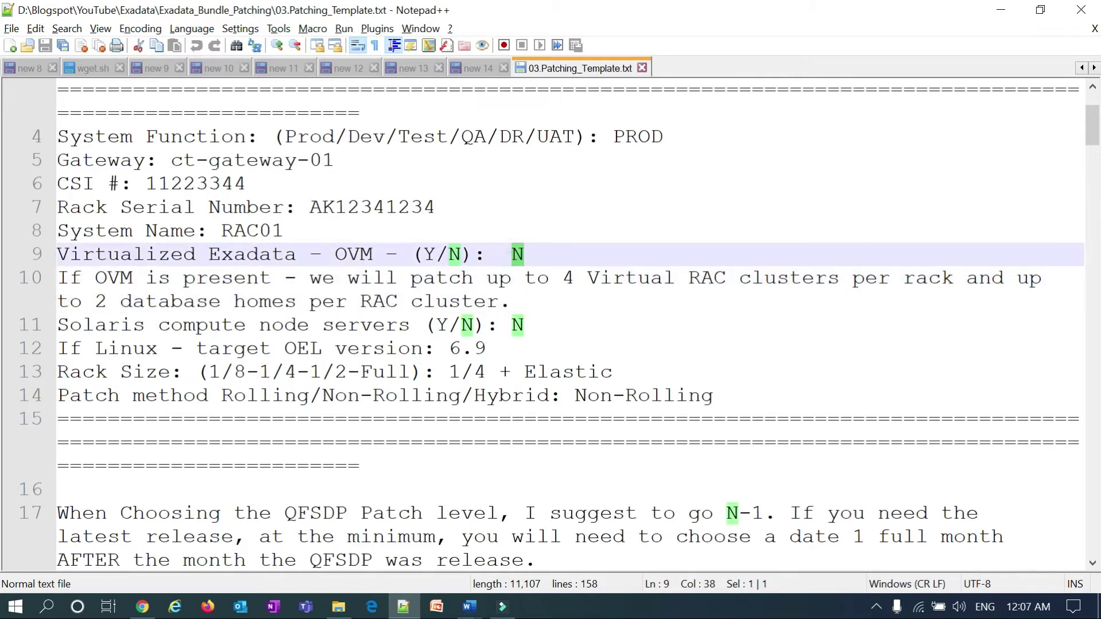
pyautogui.moveTo(58, 325); pyautogui.dragTo(411, 325)
pyautogui.doubleClick(517, 324)
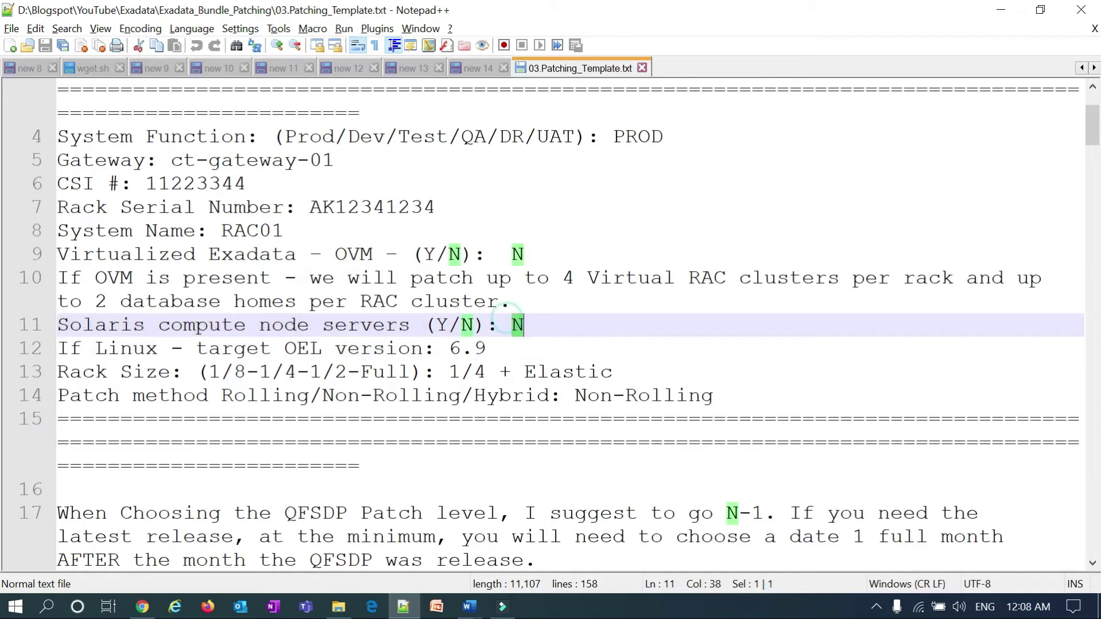
# Step: Review the template's target OEL version, Rack Size and Patch method entries
pyautogui.moveTo(57, 348); pyautogui.dragTo(423, 348)
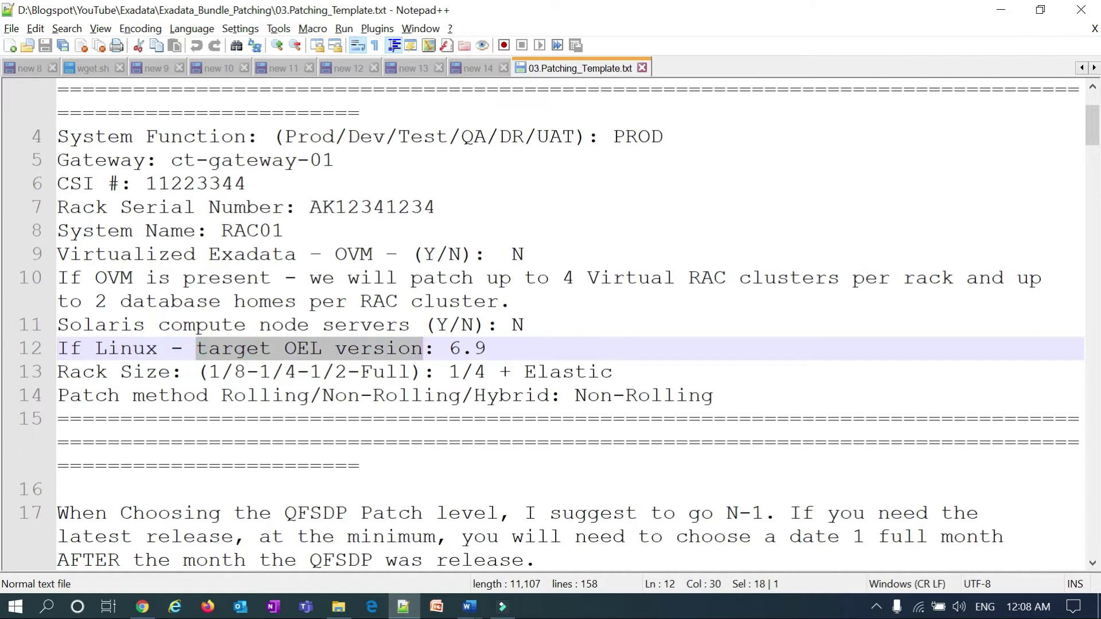
pyautogui.moveTo(486, 348); pyautogui.dragTo(448, 348)
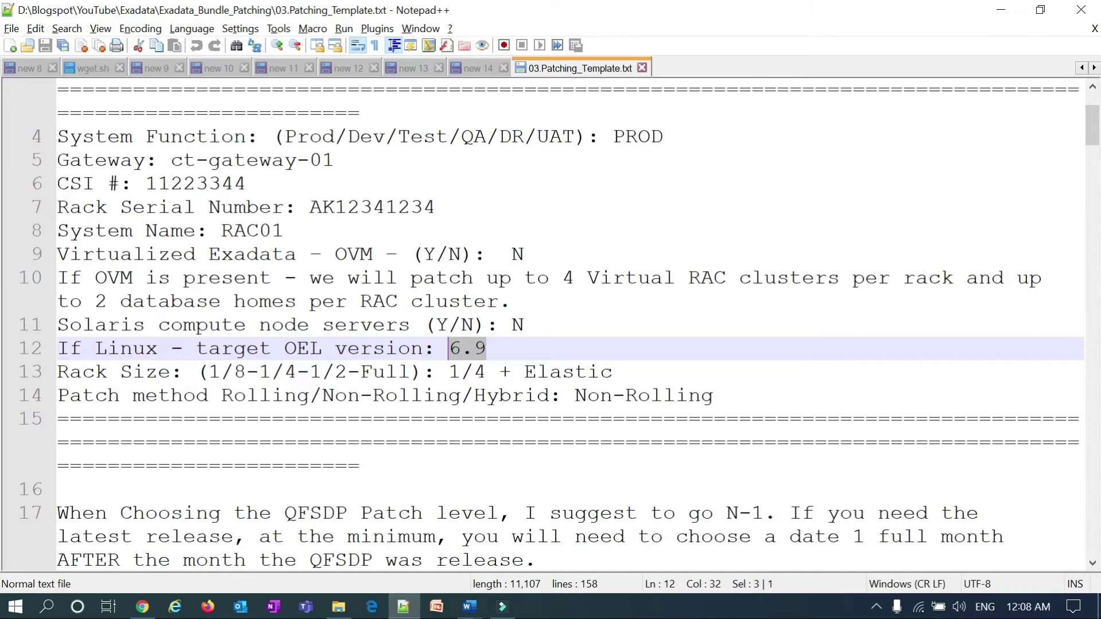
pyautogui.moveTo(57, 371); pyautogui.dragTo(171, 372)
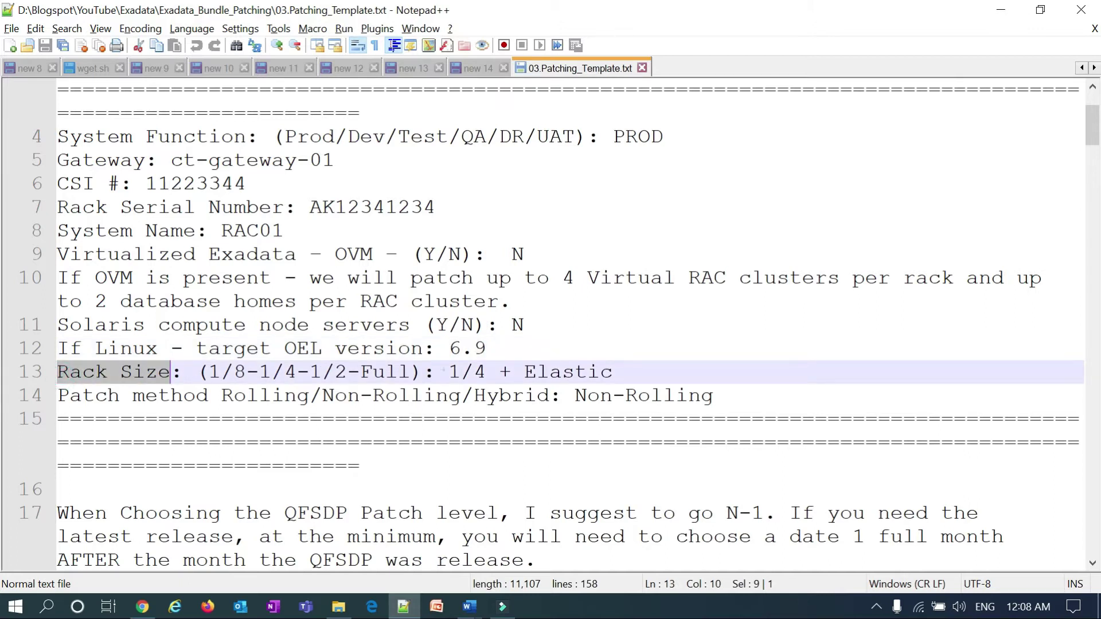
pyautogui.moveTo(448, 372); pyautogui.dragTo(575, 371)
pyautogui.click(625, 372)
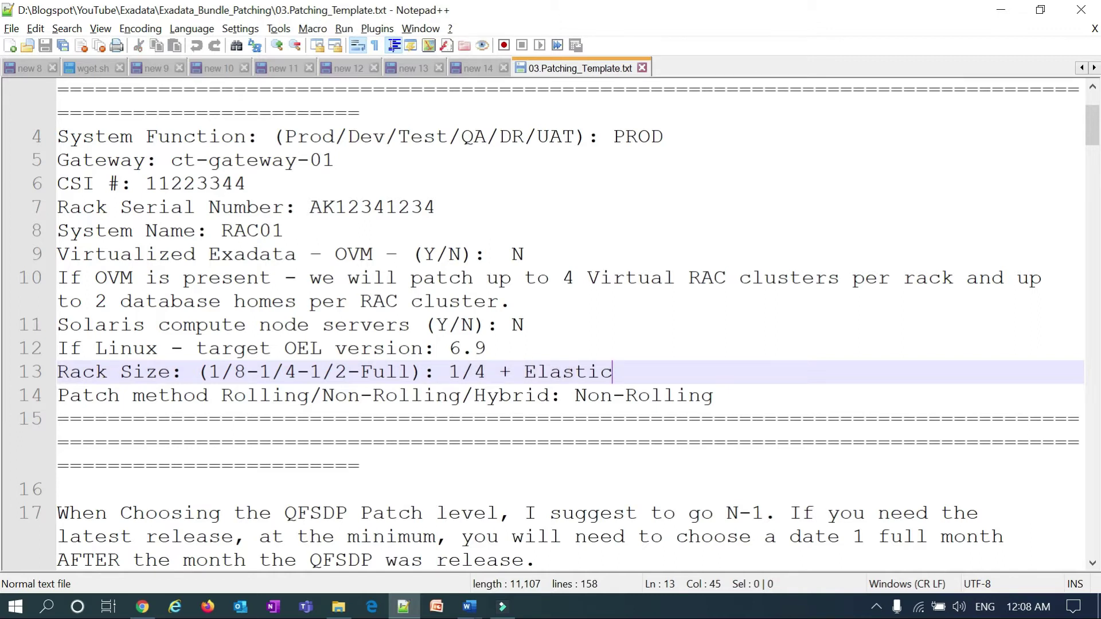
pyautogui.moveTo(83, 395); pyautogui.dragTo(348, 395)
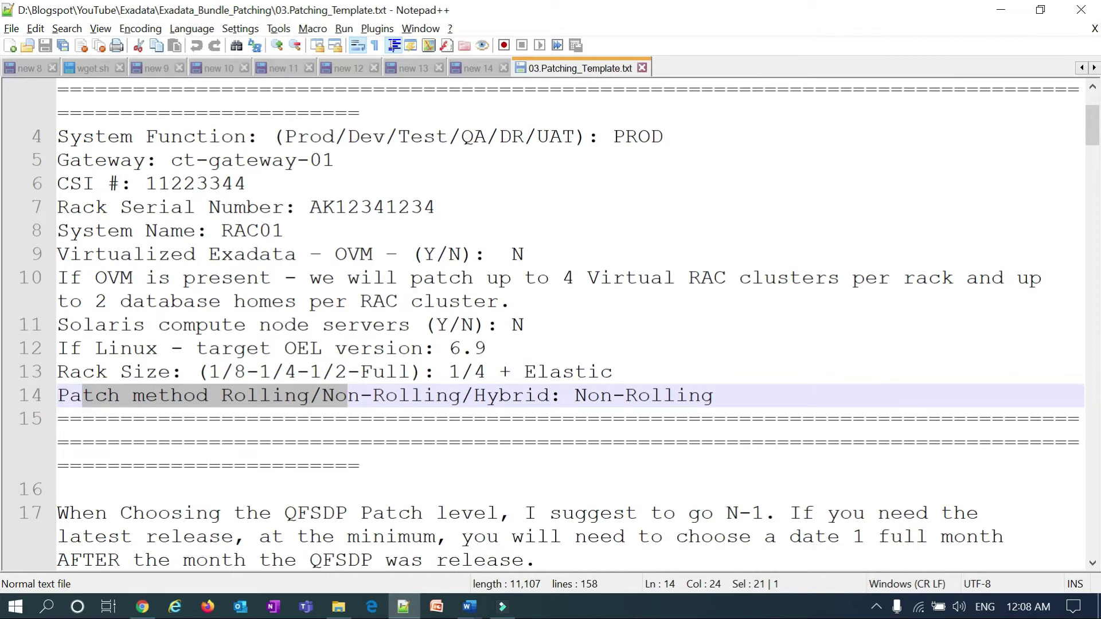
pyautogui.moveTo(575, 395); pyautogui.dragTo(714, 396)
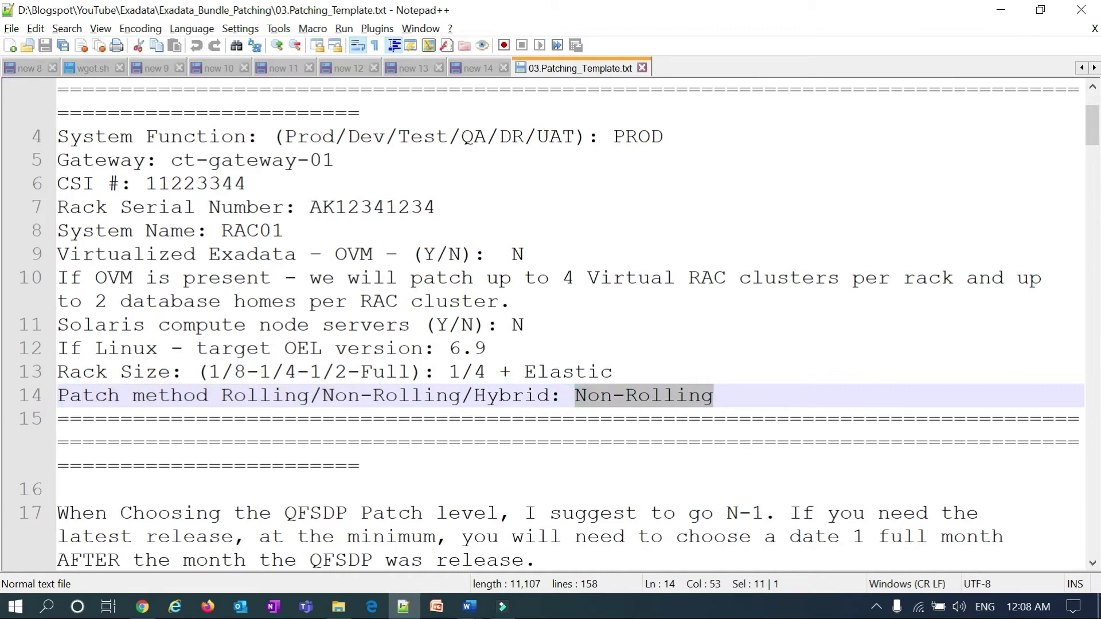
# Step: Insert the QFSDP release months Jan, April, July and Oct on separate lines above "When scheduling please consider:"
pyautogui.scroll(-3, 550, 323)
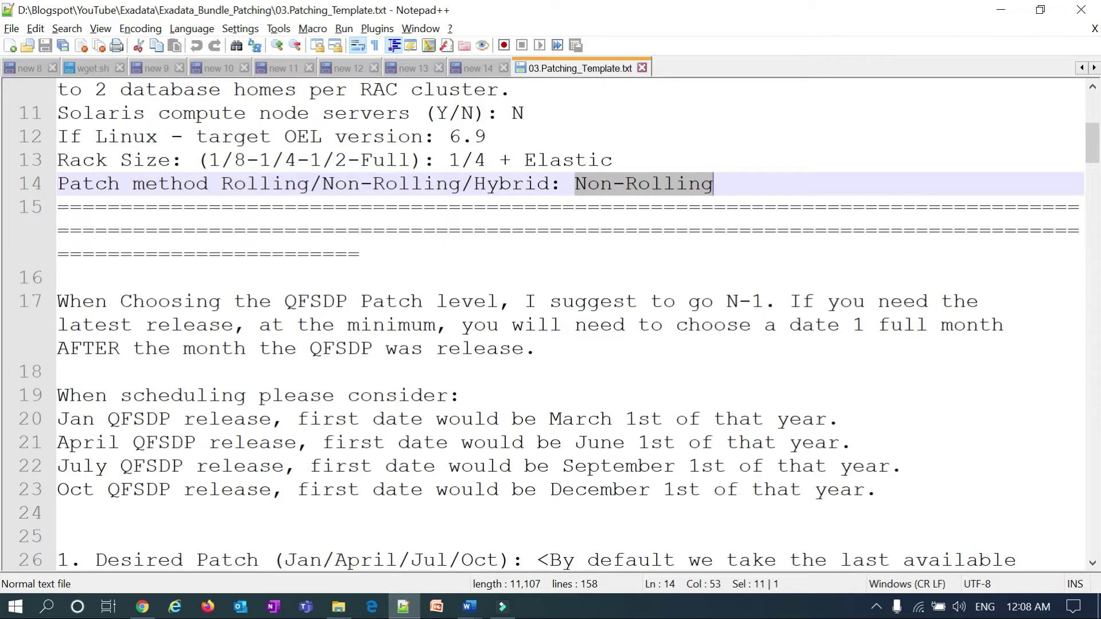
pyautogui.click(489, 370)
pyautogui.press('Return')
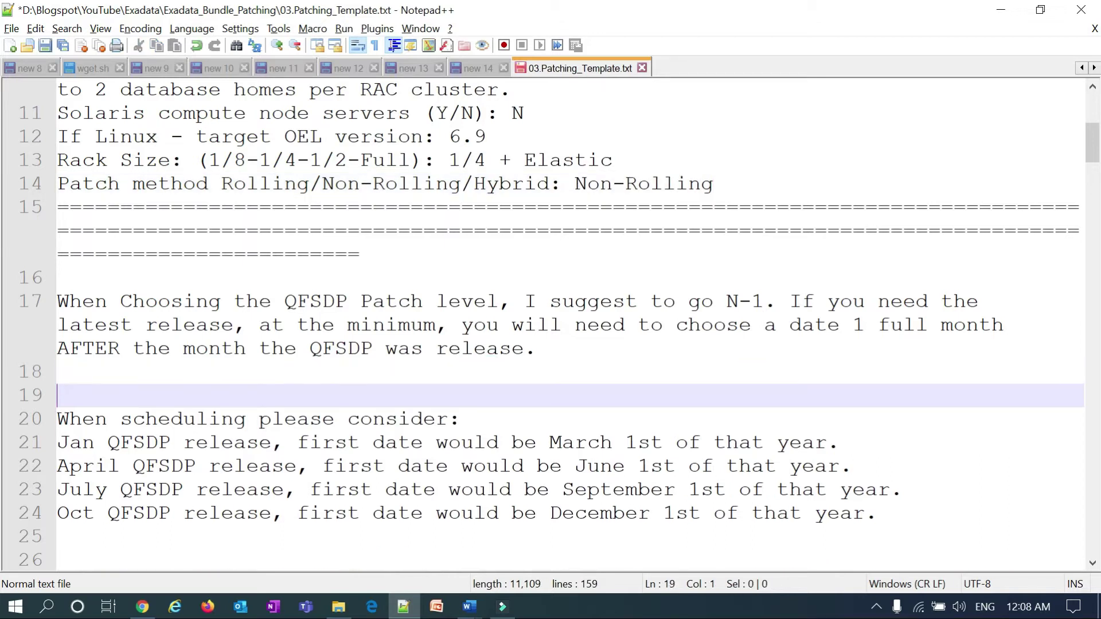
pyautogui.write('A')
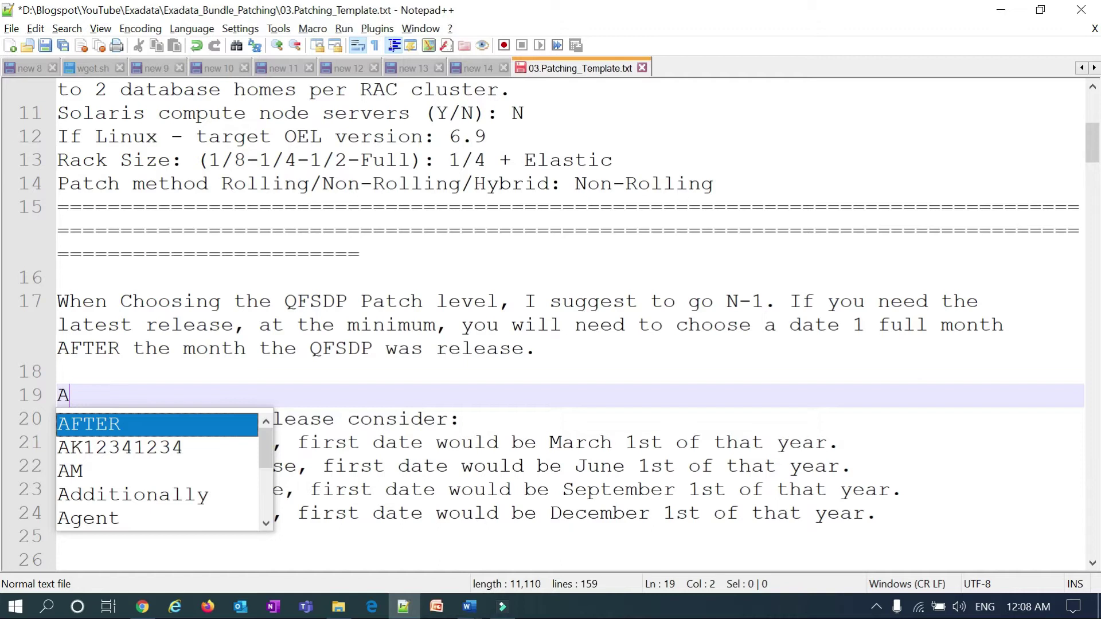
pyautogui.press('BackSpace')
pyautogui.write('JAN')
pyautogui.press('Return')
pyautogui.press('Return')
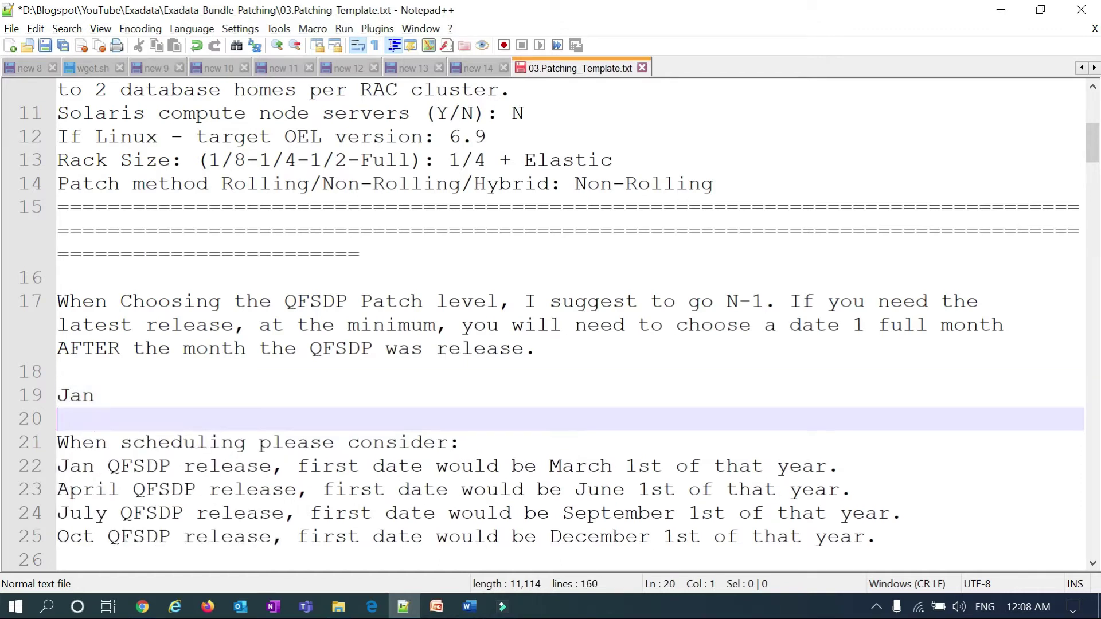
pyautogui.write('APR')
pyautogui.press('Return')
pyautogui.press('Return')
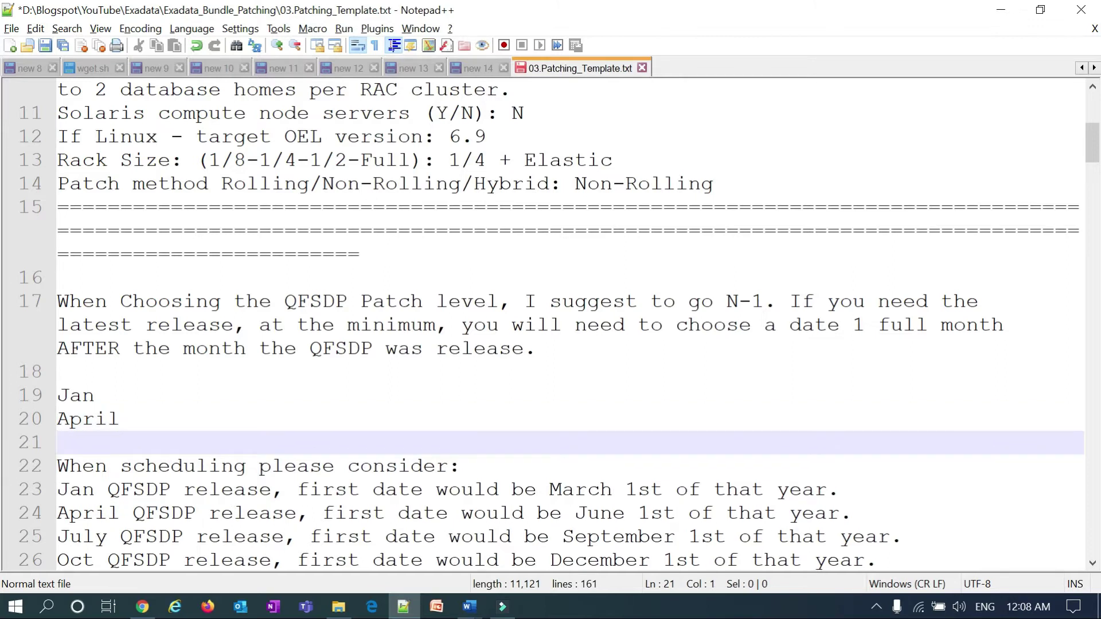
pyautogui.write('July')
pyautogui.press('Return')
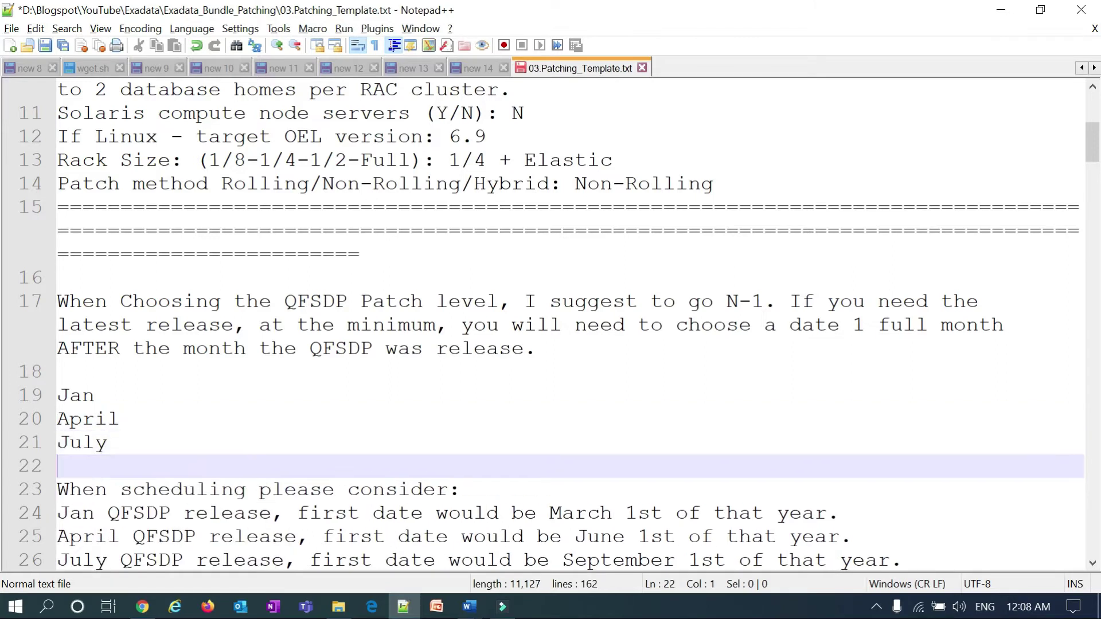
pyautogui.write('Oct')
pyautogui.press('Return')
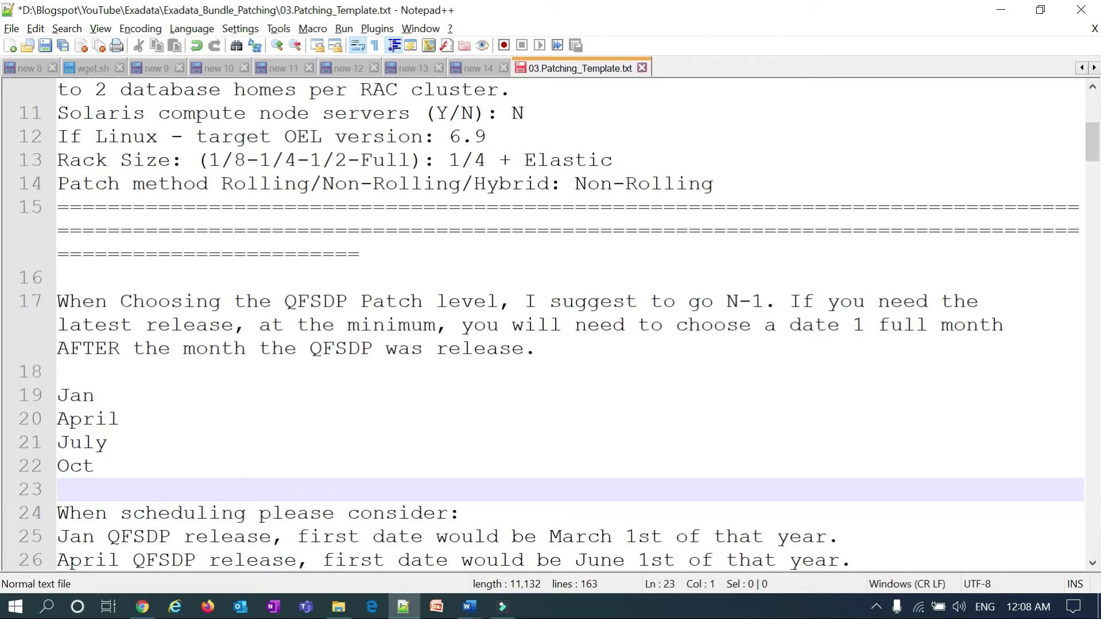
# Step: Check the system calendar, and mark July with "- ----" and April with "----" in the QFSDP month list
pyautogui.click(1007, 611)
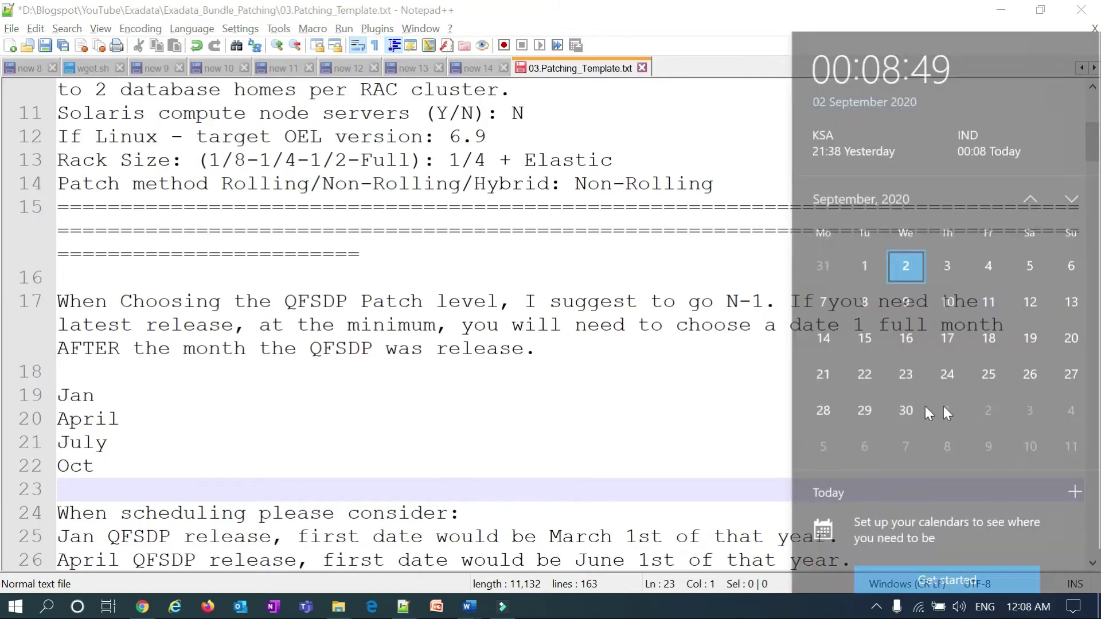
pyautogui.click(122, 425)
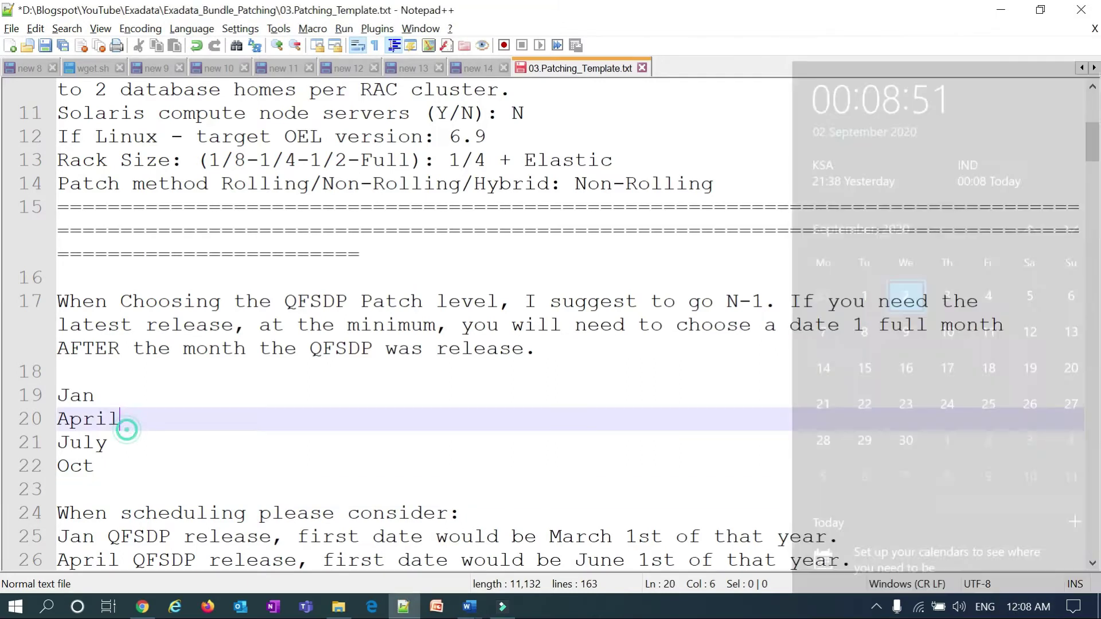
pyautogui.click(127, 445)
pyautogui.write('- ----')
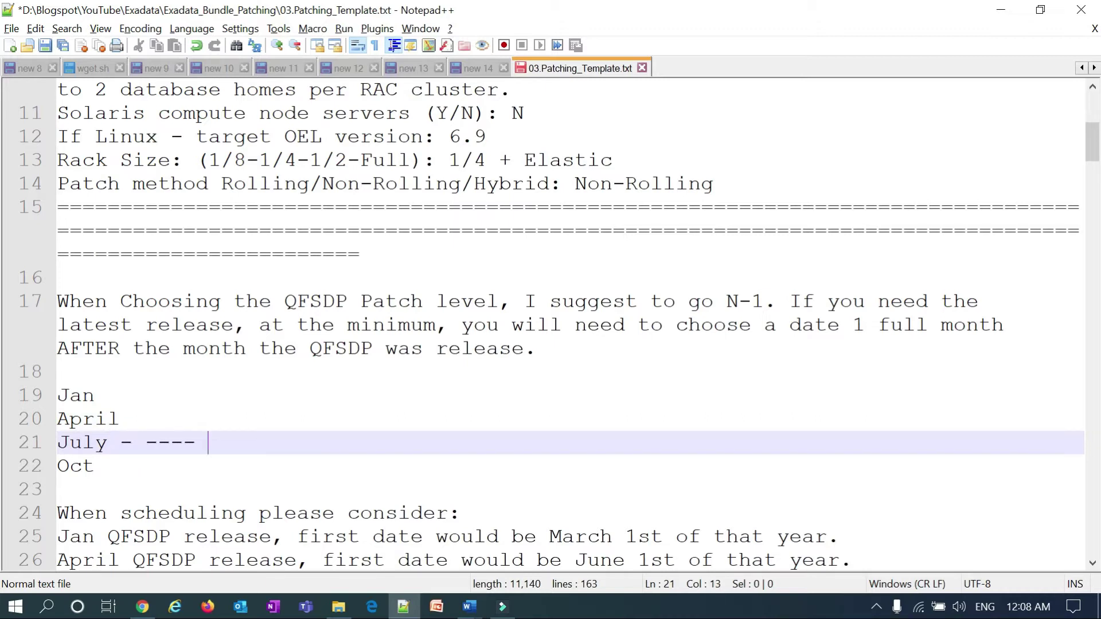
pyautogui.click(135, 418)
pyautogui.write('----')
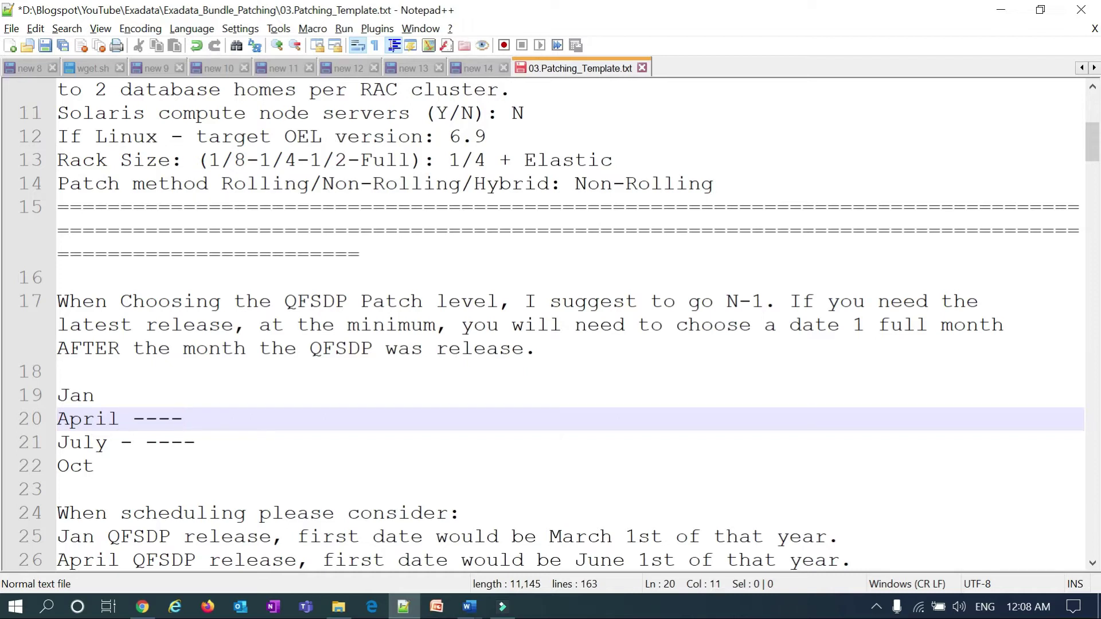
# Step: Review the QFSDP release months against the first scheduling dates given for the Jan, April, July and Oct releases
pyautogui.moveTo(94, 466); pyautogui.dragTo(57, 396)
pyautogui.scroll(-3, 155, 408)
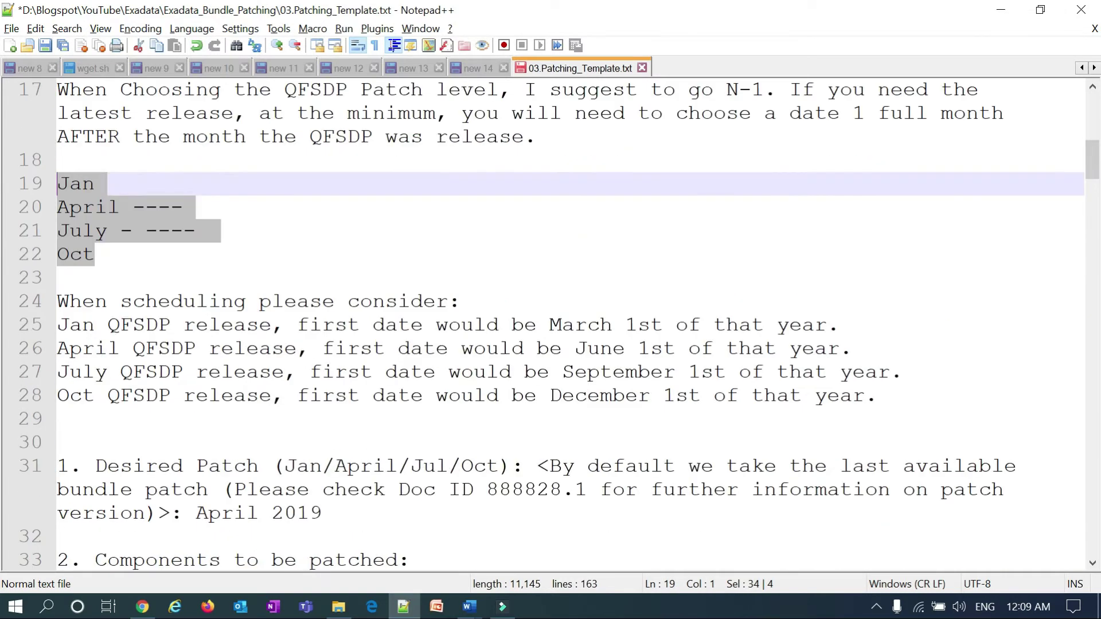
pyautogui.doubleClick(86, 232)
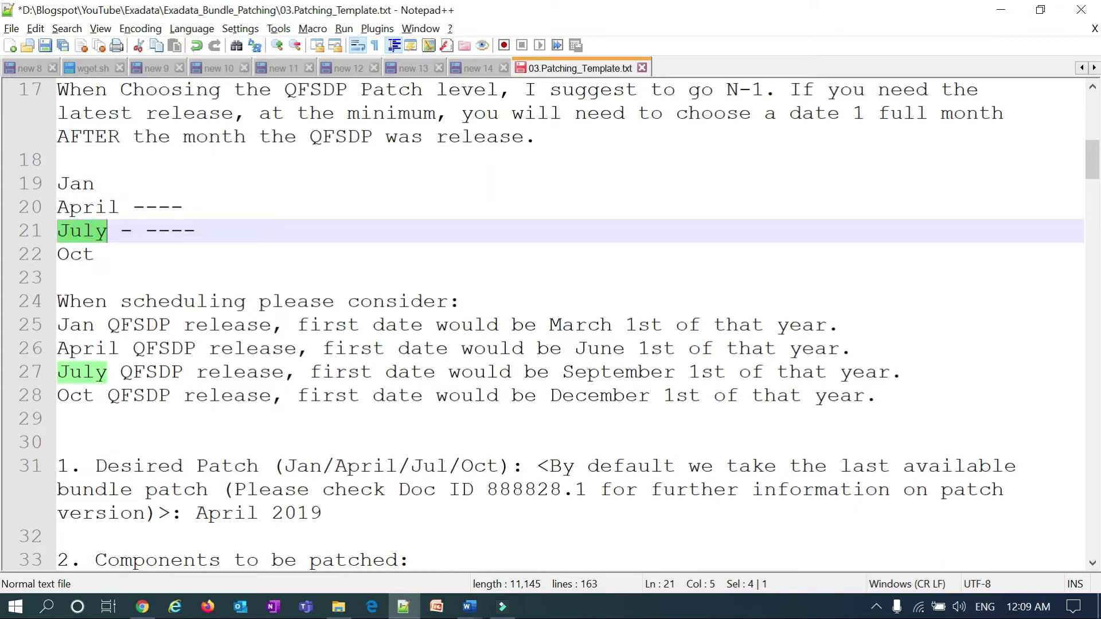
pyautogui.doubleClick(75, 325)
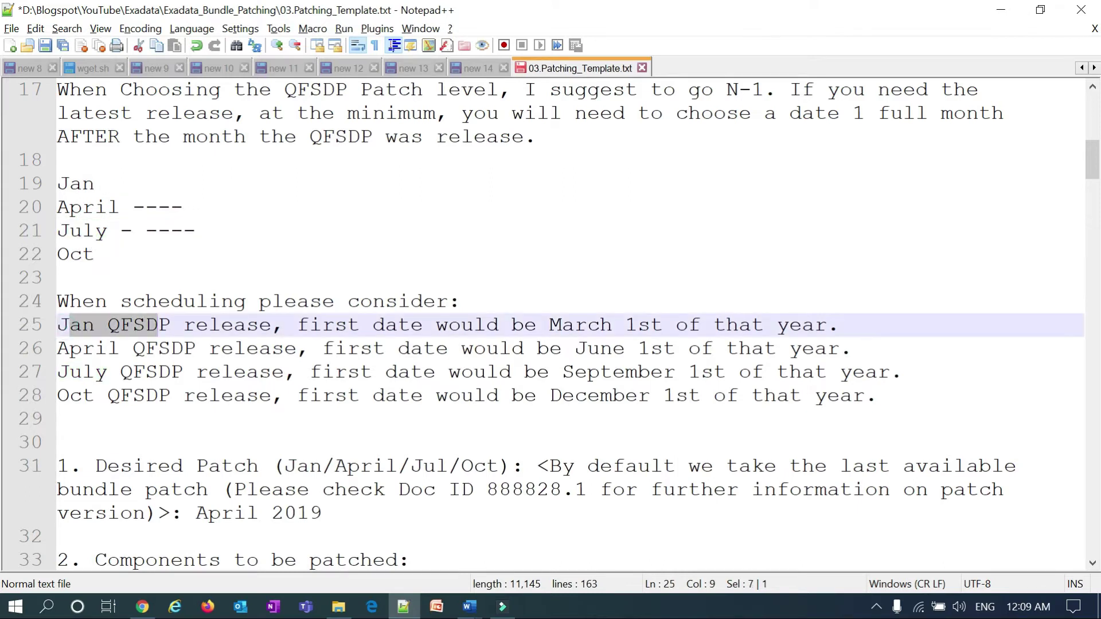
pyautogui.moveTo(70, 348); pyautogui.dragTo(171, 348)
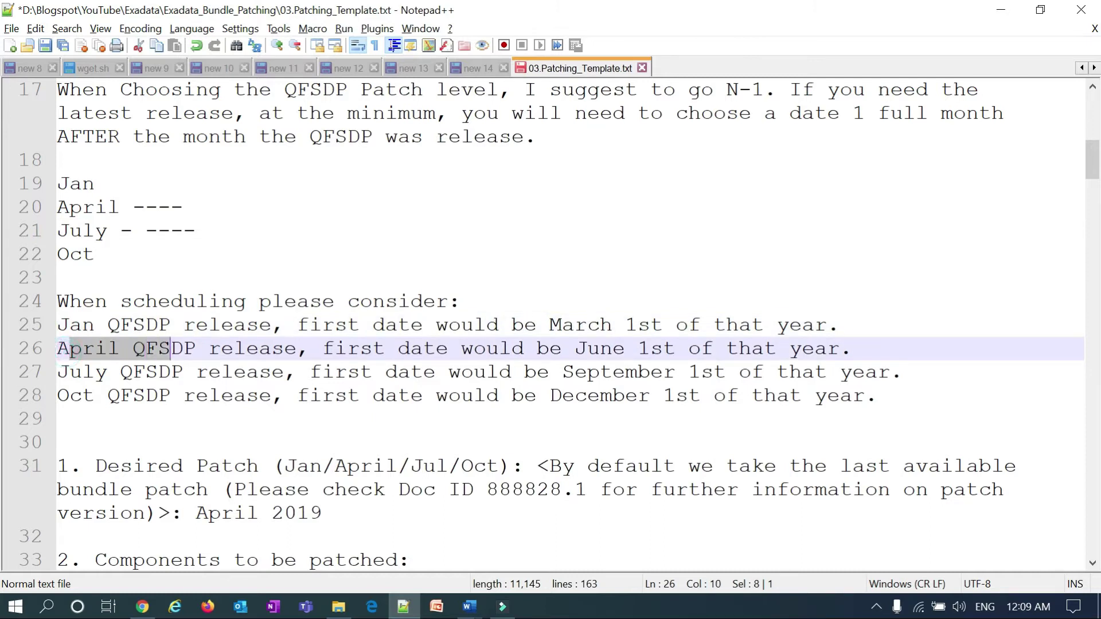
pyautogui.moveTo(283, 396); pyautogui.dragTo(58, 325)
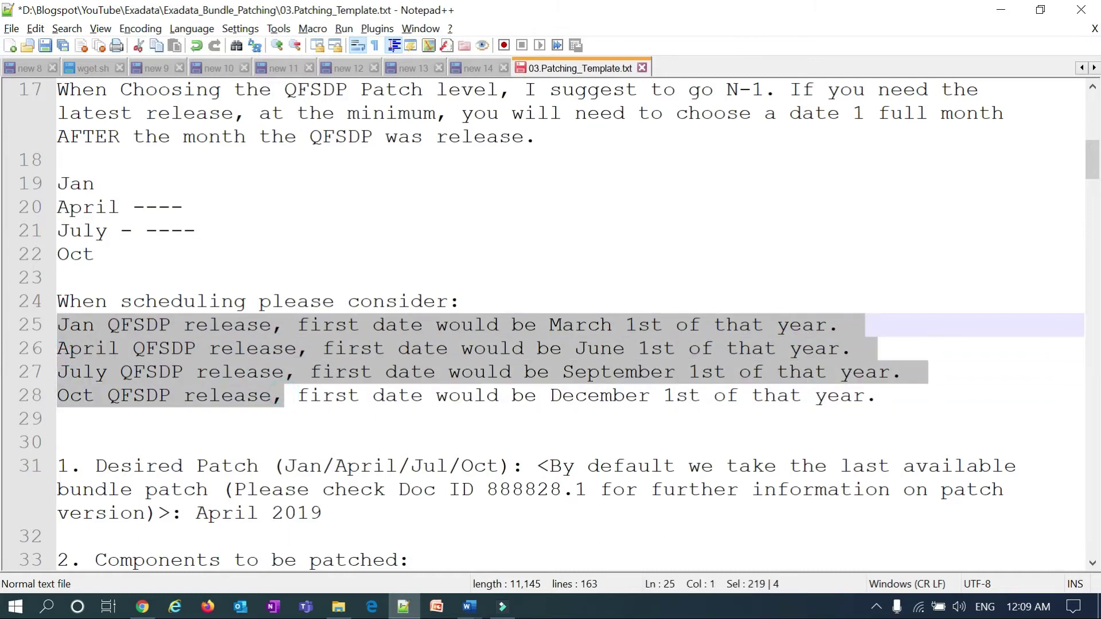
pyautogui.scroll(-1, 178, 340)
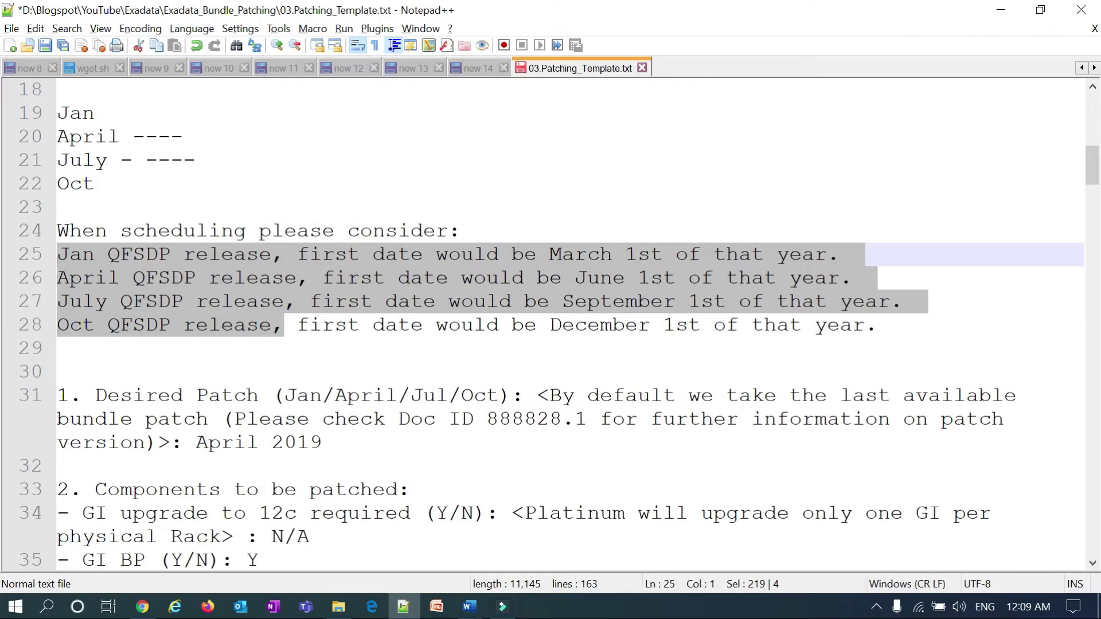
pyautogui.scroll(-2, 178, 340)
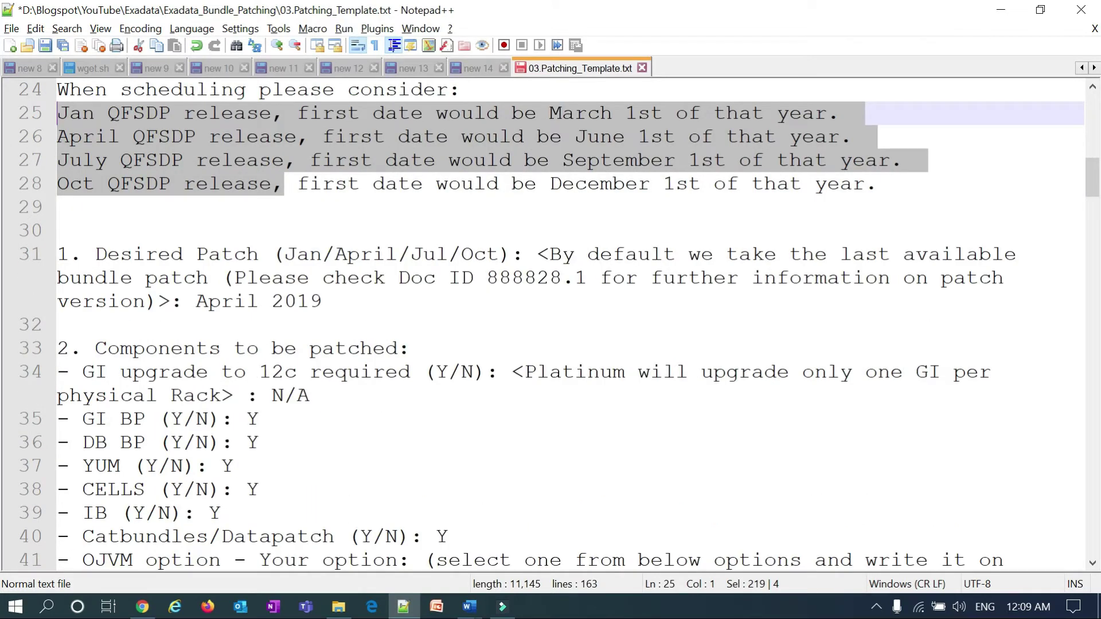
# Step: Examine the Desired Patch entry and the GI upgrade to 12c entry under "Components to be patched"
pyautogui.moveTo(195, 301); pyautogui.dragTo(322, 301)
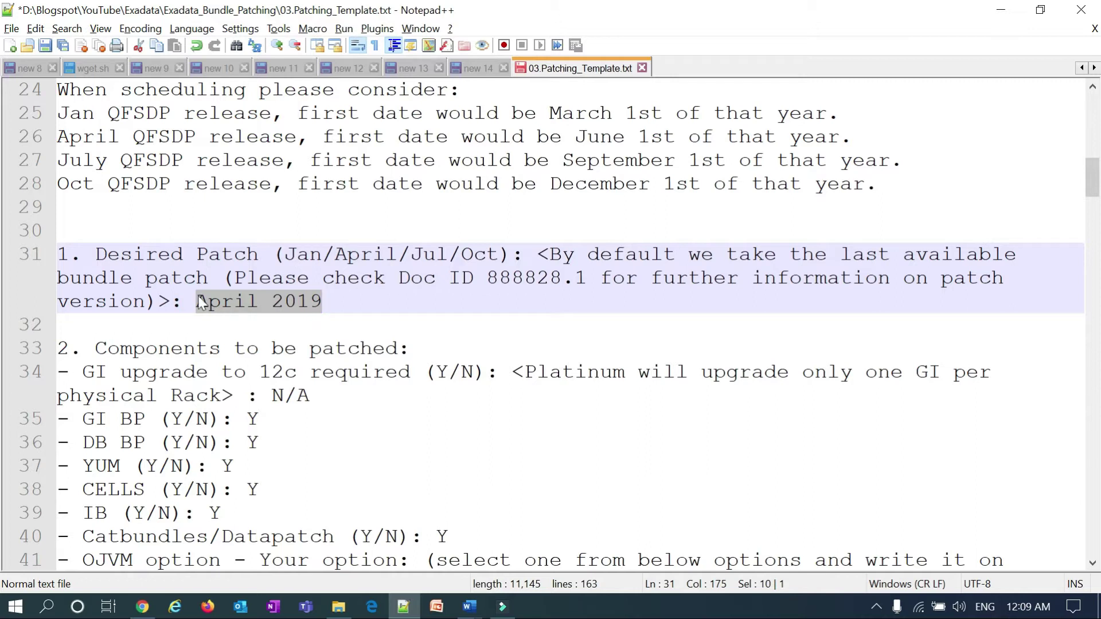
pyautogui.moveTo(95, 348); pyautogui.dragTo(401, 348)
pyautogui.scroll(-2, 401, 348)
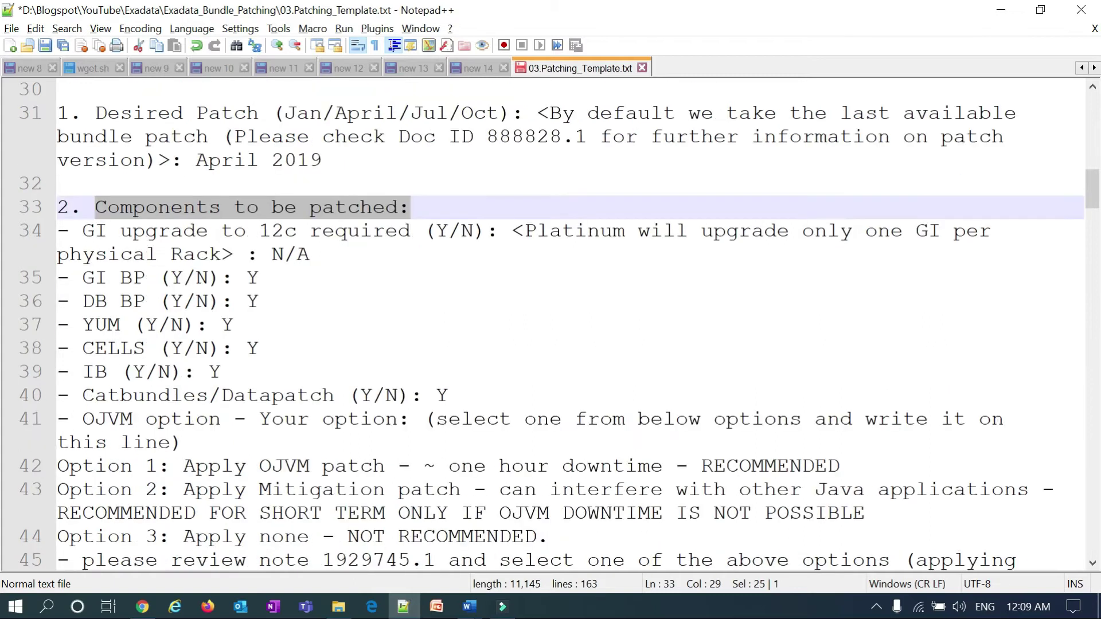
pyautogui.moveTo(145, 232); pyautogui.dragTo(271, 232)
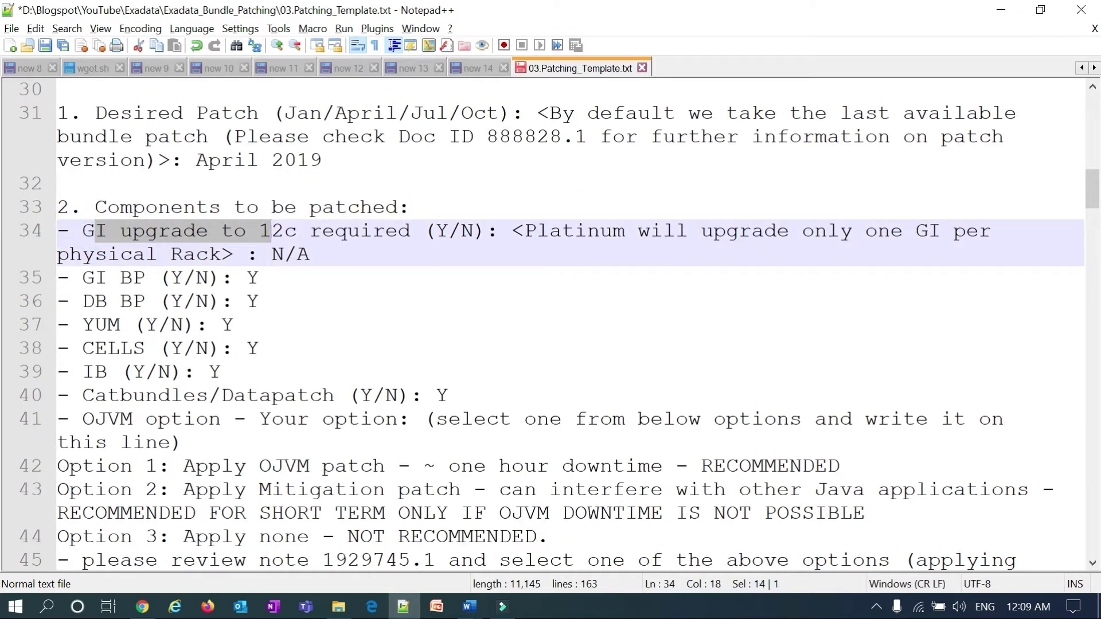
pyautogui.moveTo(310, 254); pyautogui.dragTo(271, 254)
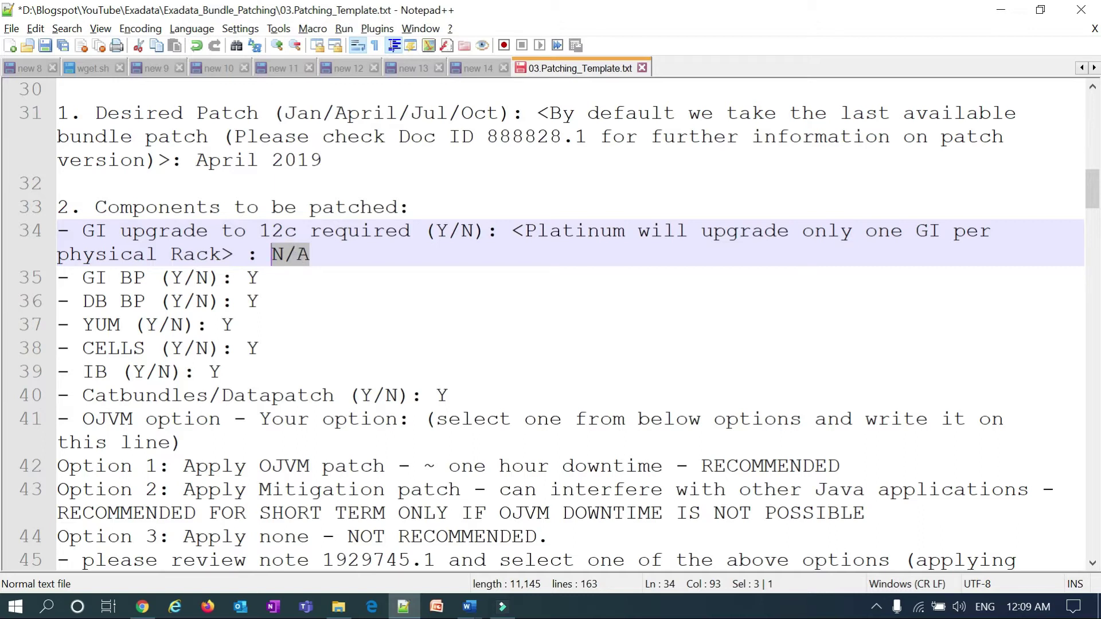
pyautogui.click(309, 254)
pyautogui.moveTo(309, 254); pyautogui.dragTo(272, 254)
# Step: Review the Y/N entries for the GI BP, DB BP, YUM, CELLS and Catbundles/Datapatch components
pyautogui.moveTo(82, 278); pyautogui.dragTo(145, 277)
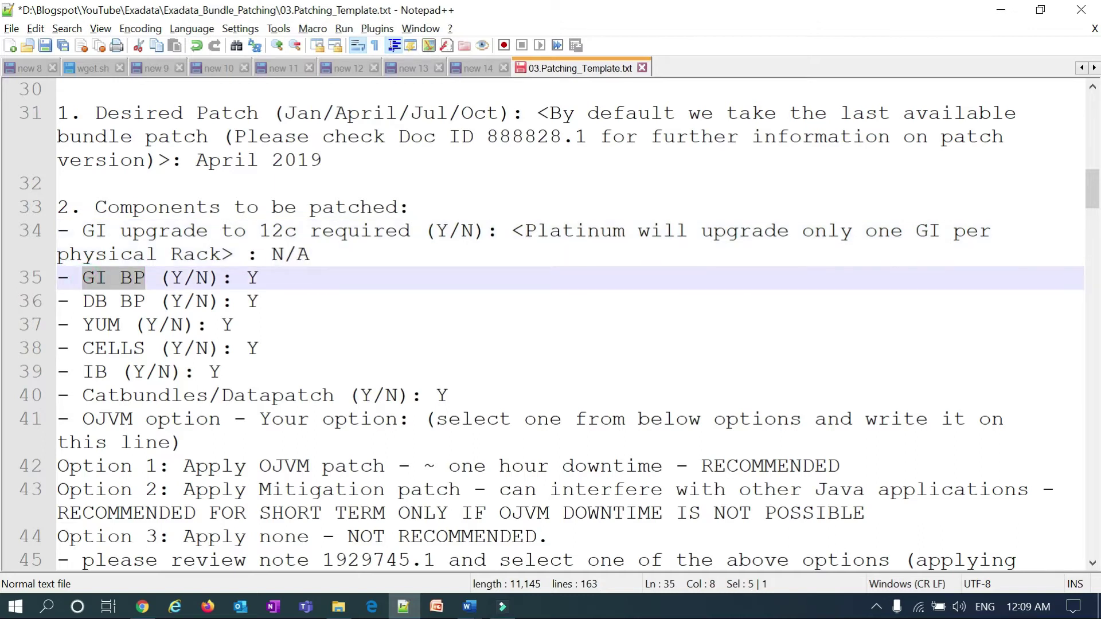
pyautogui.click(94, 301)
pyautogui.moveTo(95, 301); pyautogui.dragTo(145, 301)
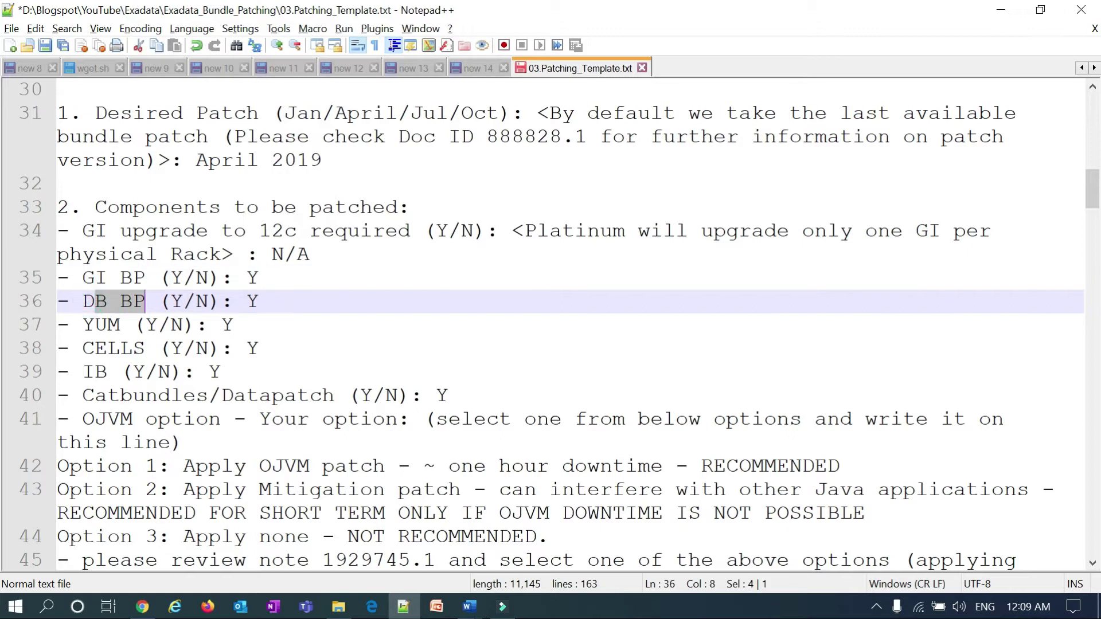
pyautogui.moveTo(84, 325); pyautogui.dragTo(121, 325)
pyautogui.moveTo(221, 324); pyautogui.dragTo(234, 324)
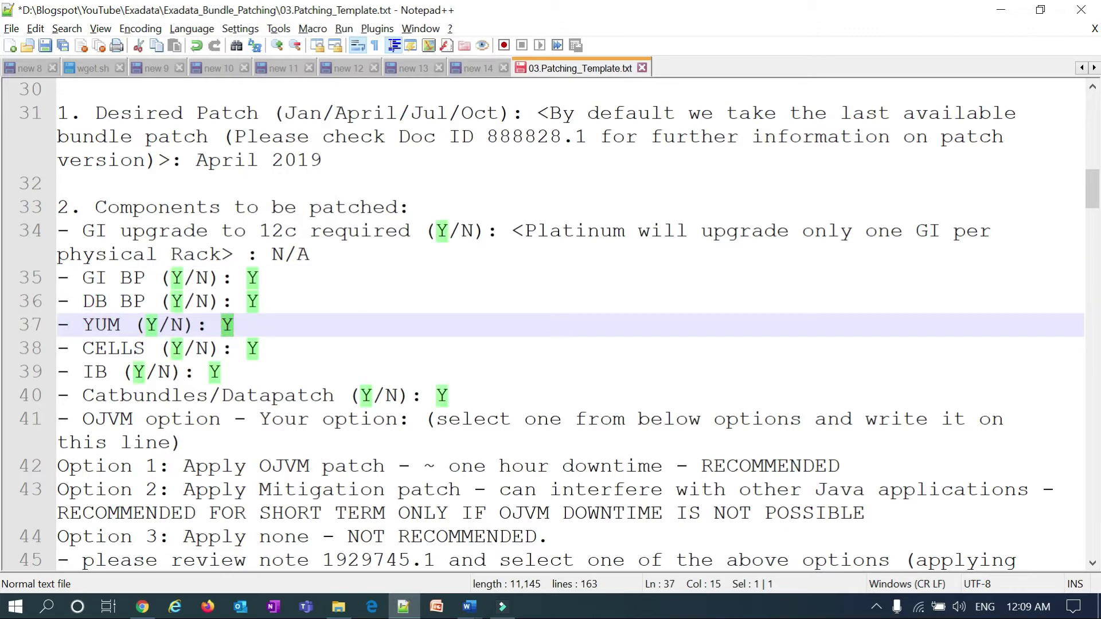
pyautogui.click(246, 348)
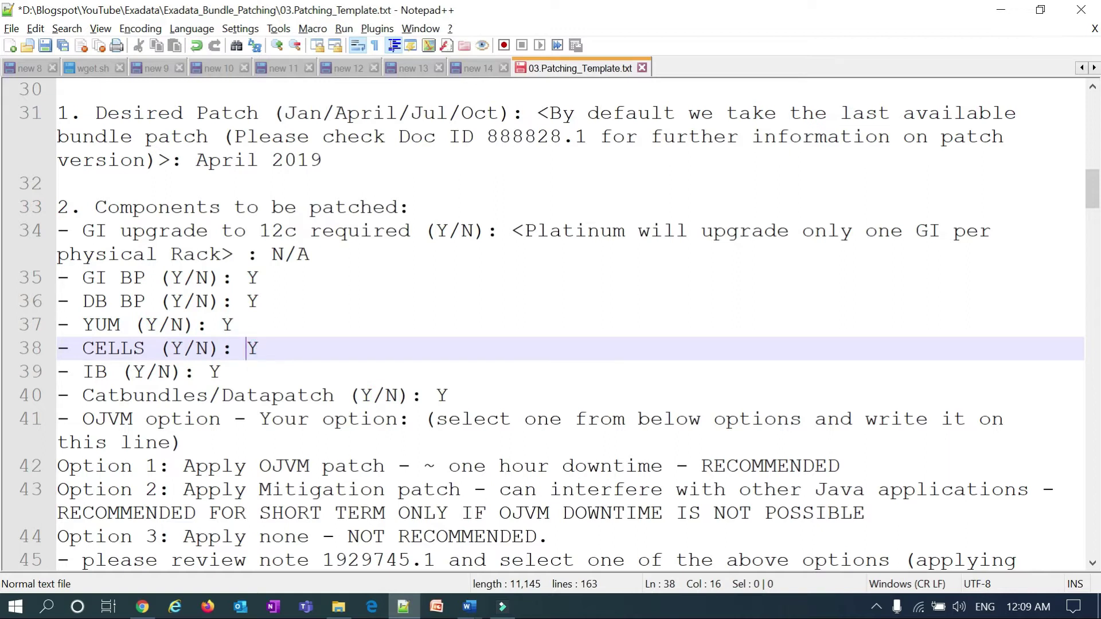
pyautogui.moveTo(83, 396); pyautogui.dragTo(359, 395)
pyautogui.doubleClick(437, 395)
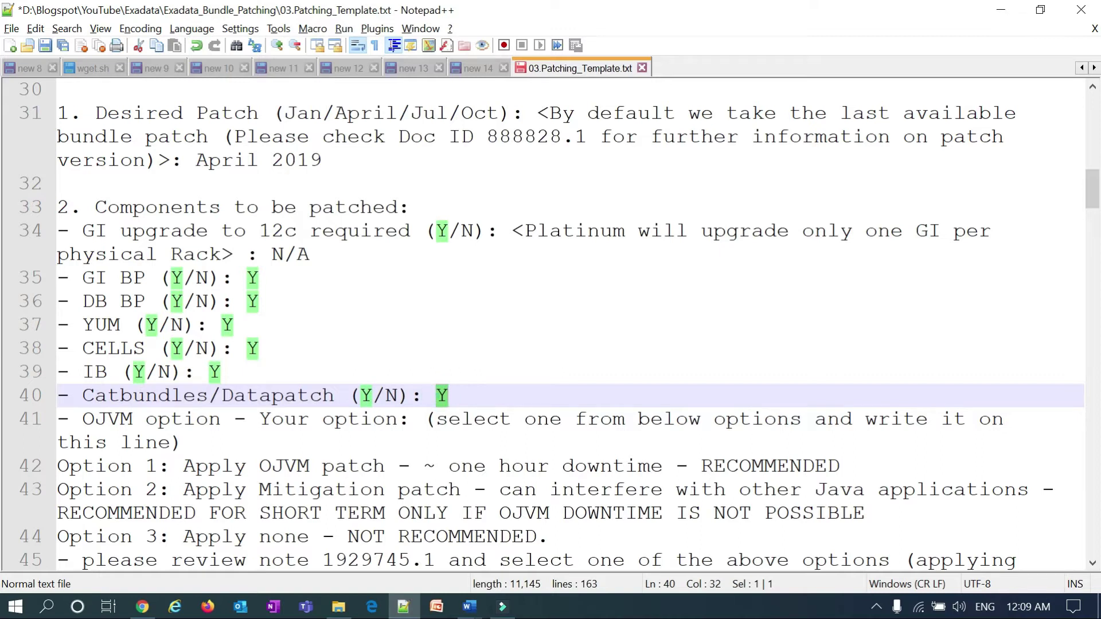
# Step: Examine the OJVM option entry and Option 1 for applying the OJVM patch, including its downtime note
pyautogui.moveTo(95, 419); pyautogui.dragTo(207, 419)
pyautogui.scroll(-1, 207, 419)
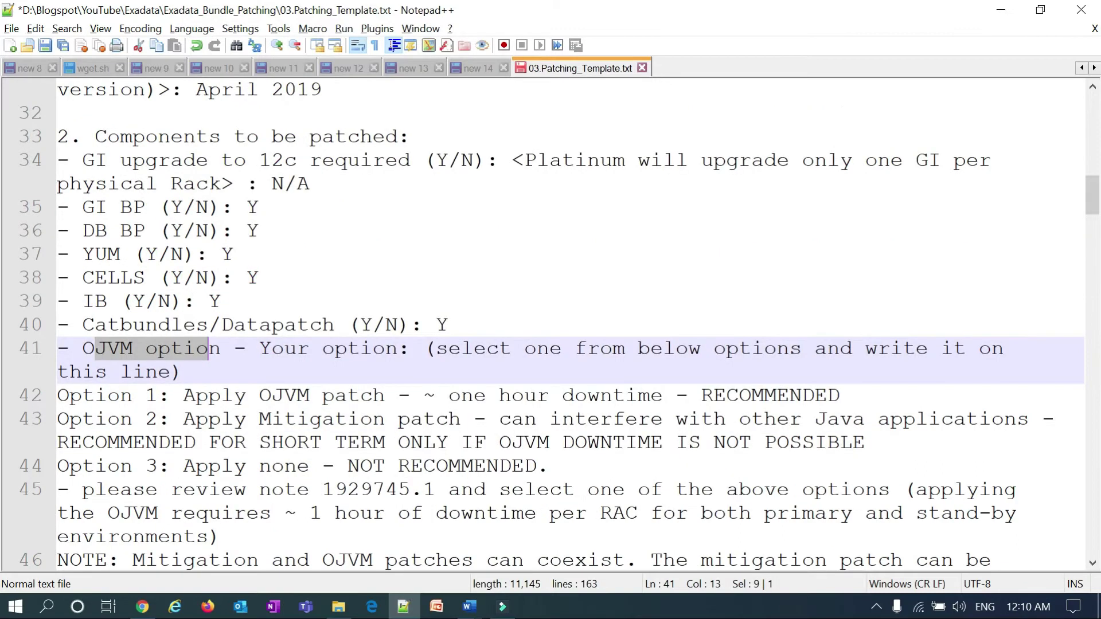
pyautogui.moveTo(220, 349); pyautogui.dragTo(82, 350)
pyautogui.scroll(-2, 82, 350)
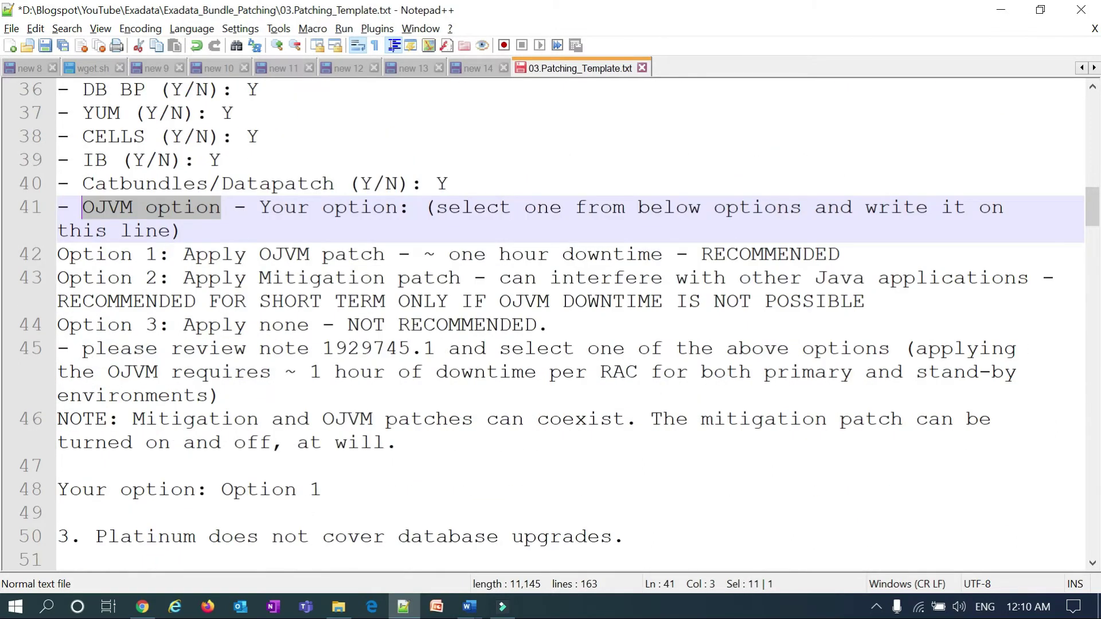
pyautogui.moveTo(195, 254); pyautogui.dragTo(373, 254)
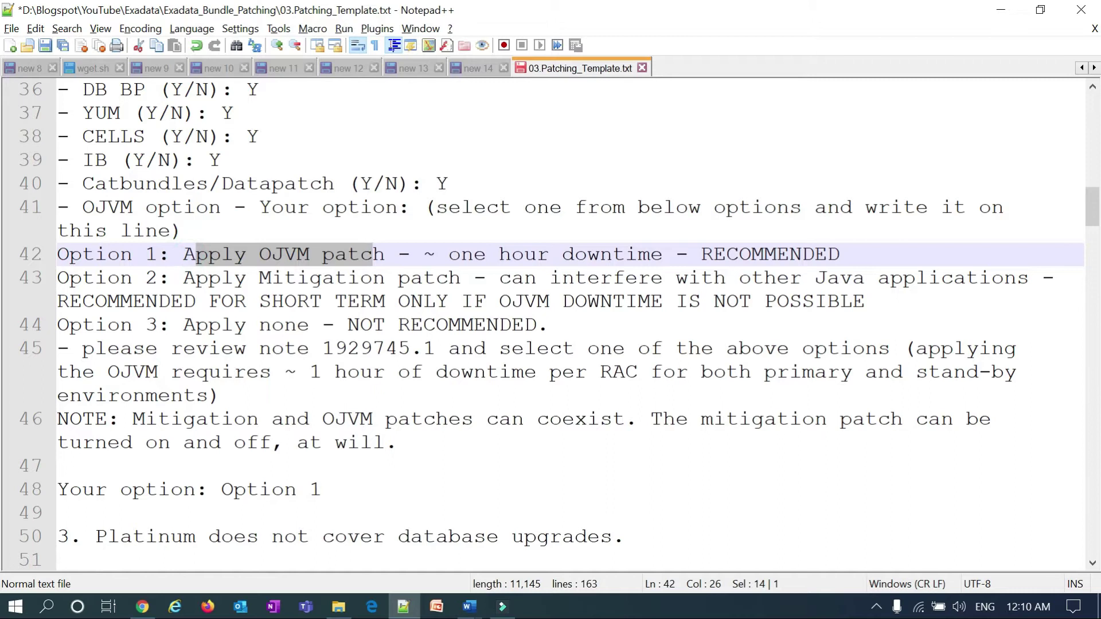
pyautogui.moveTo(449, 254); pyautogui.dragTo(637, 254)
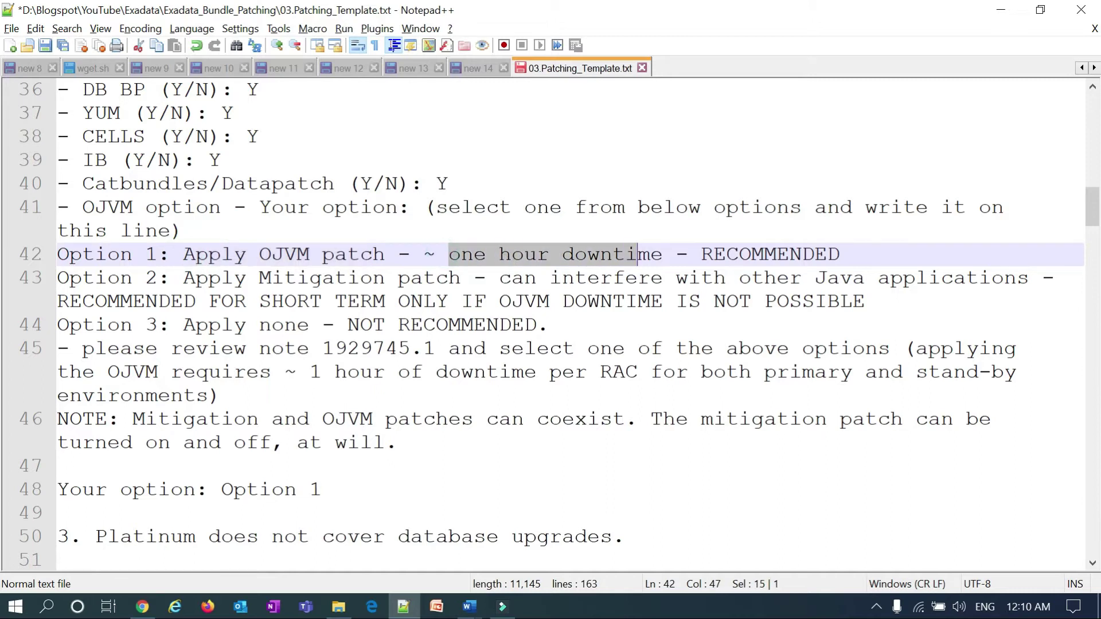
pyautogui.moveTo(184, 254); pyautogui.dragTo(384, 255)
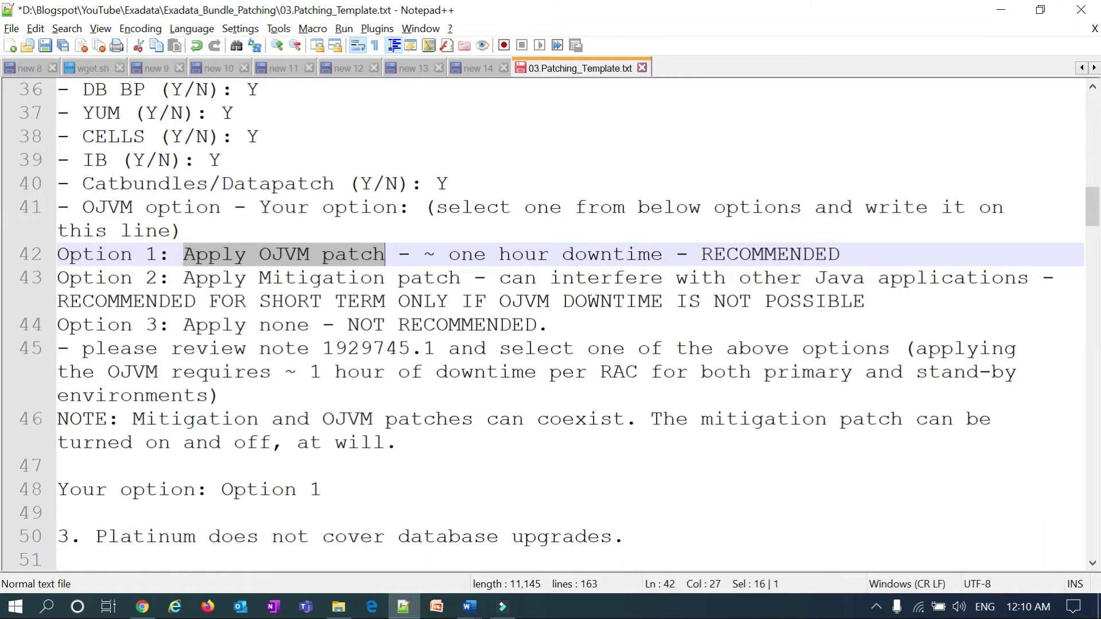
# Step: Compare OJVM Option 2, applying the Mitigation patch, with Option 3, applying none, including the recommendation for Option 3
pyautogui.moveTo(185, 278); pyautogui.dragTo(346, 275)
pyautogui.doubleClick(346, 278)
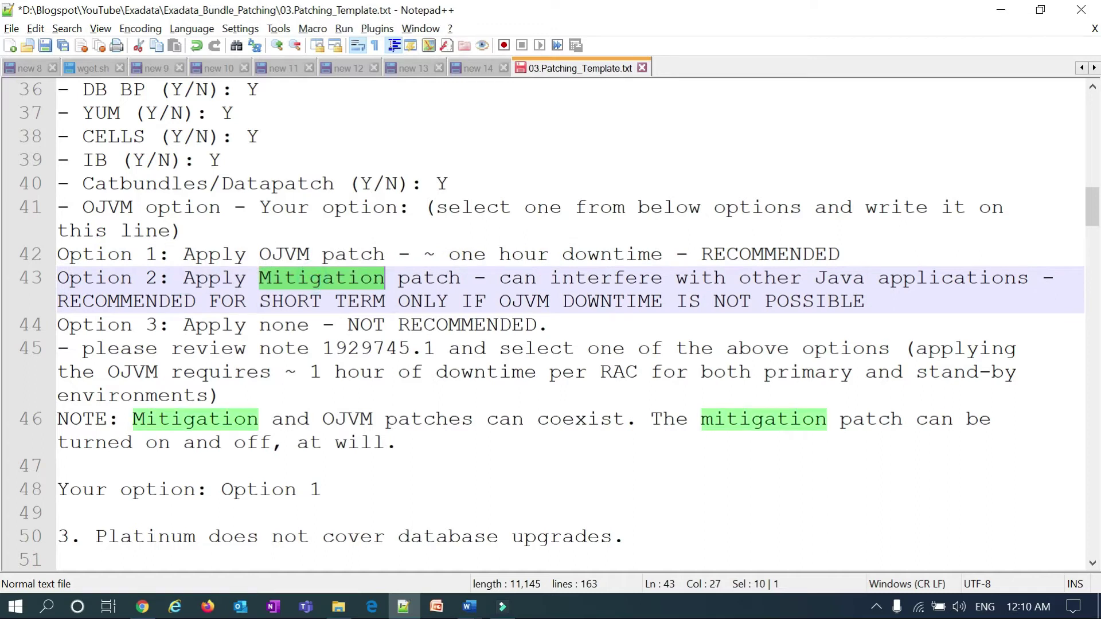
pyautogui.moveTo(461, 278); pyautogui.dragTo(196, 278)
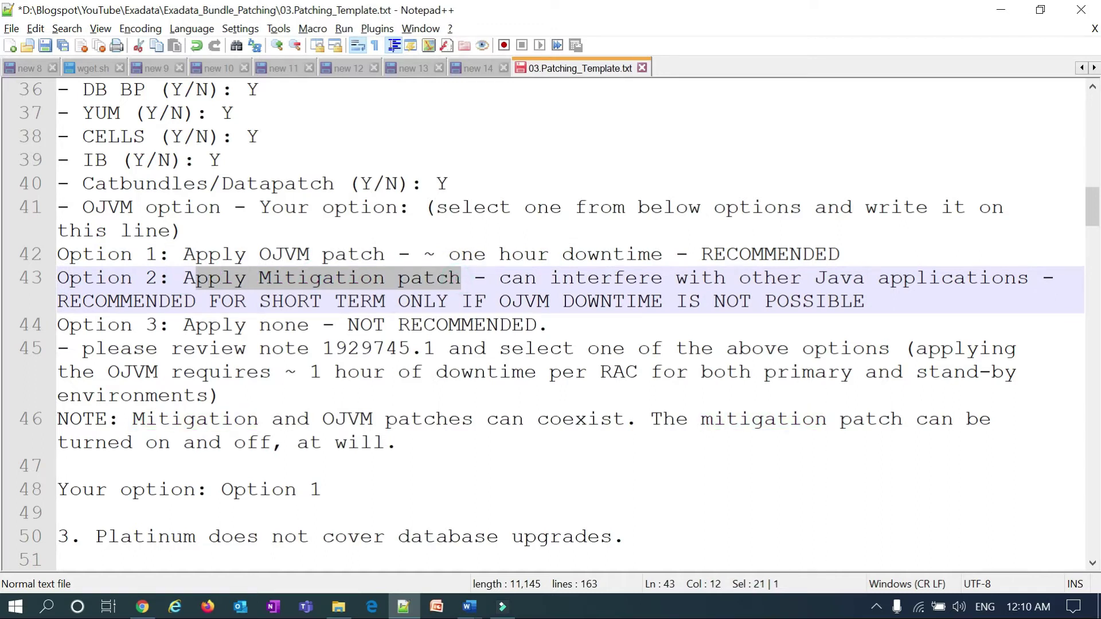
pyautogui.doubleClick(331, 277)
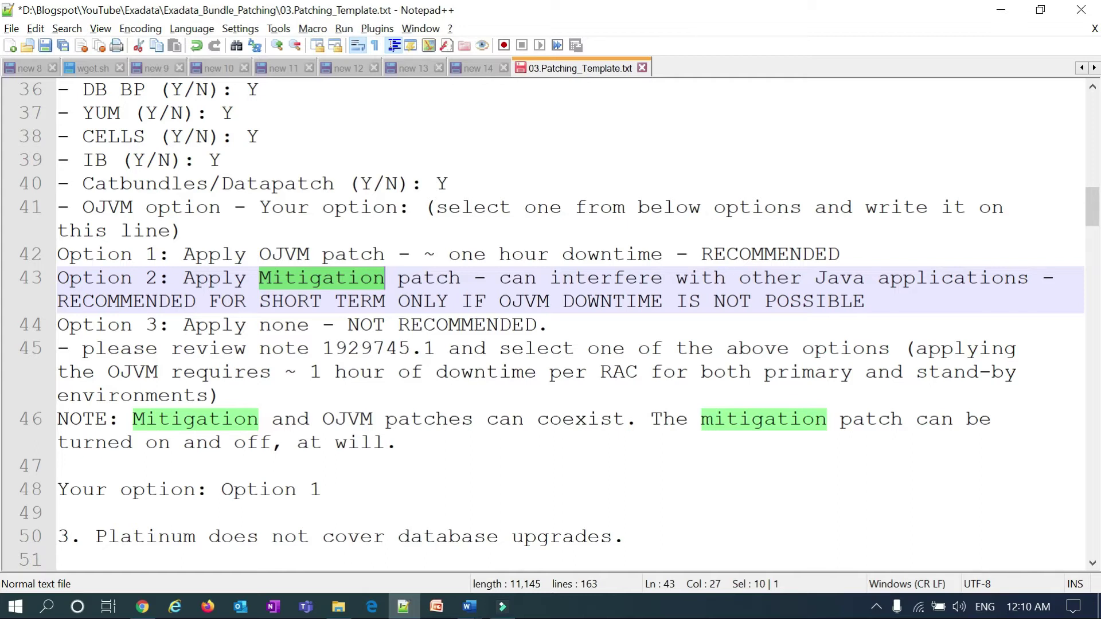
pyautogui.click(119, 277)
pyautogui.moveTo(119, 278); pyautogui.dragTo(159, 277)
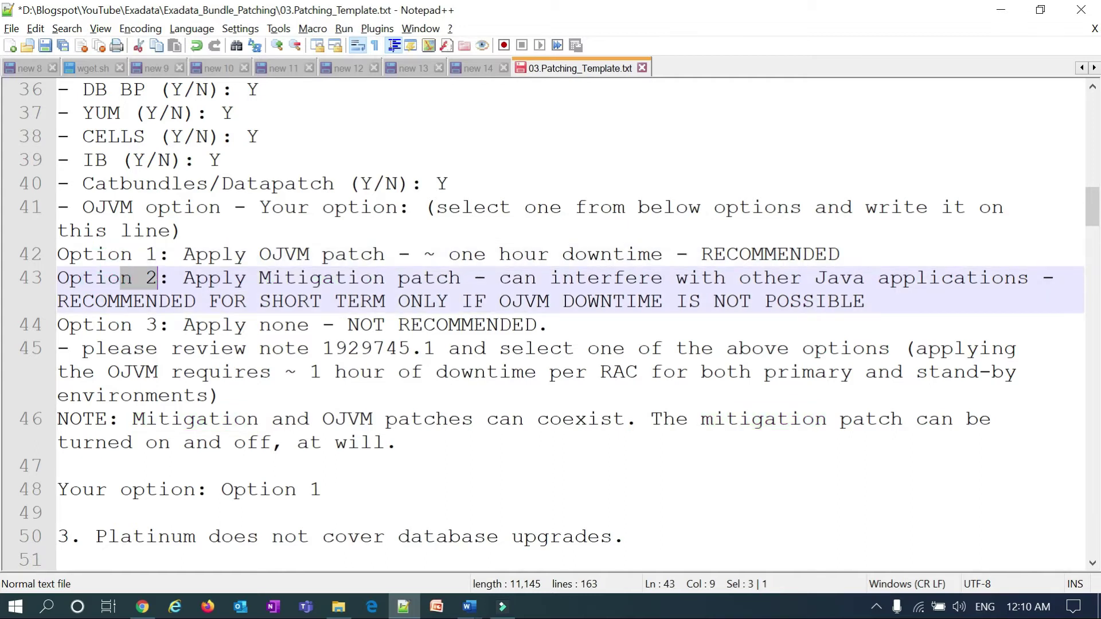
pyautogui.moveTo(82, 325); pyautogui.dragTo(157, 324)
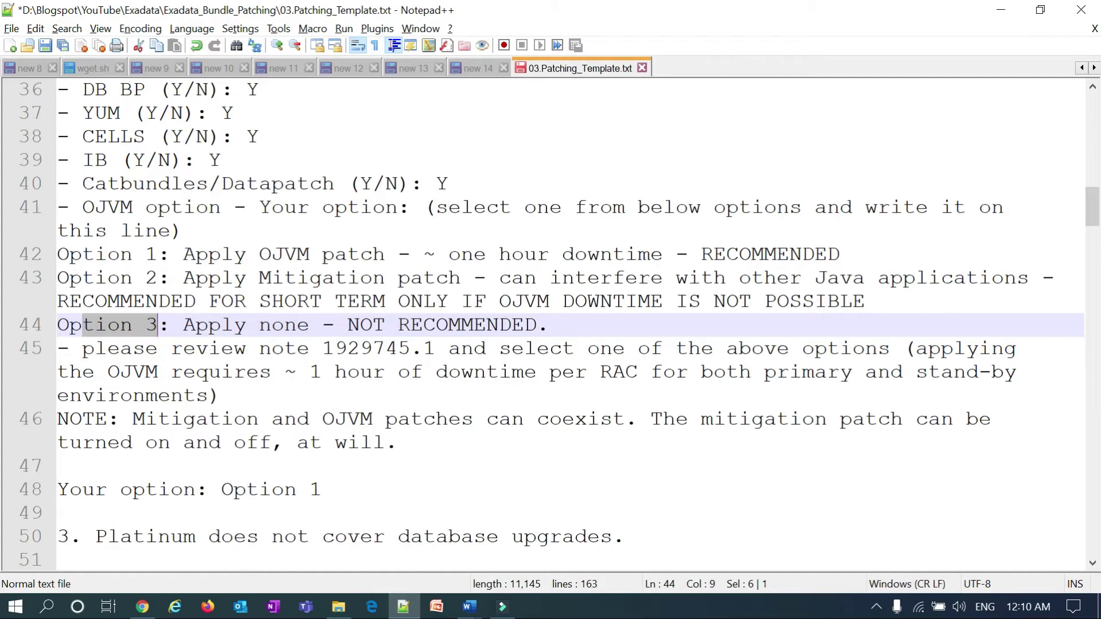
pyautogui.moveTo(348, 324); pyautogui.dragTo(524, 325)
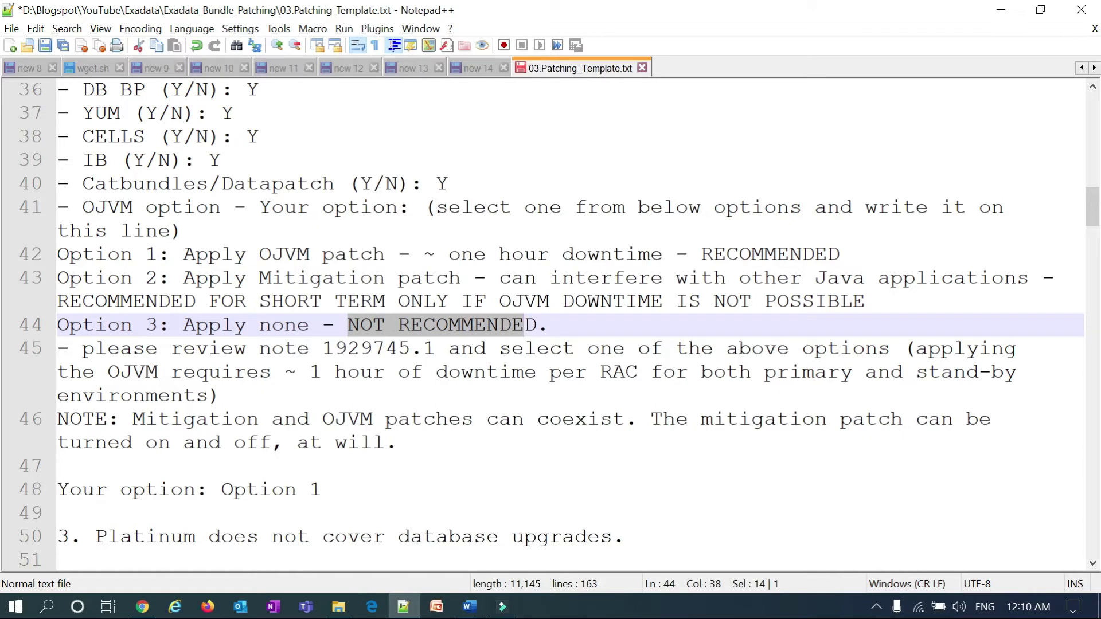
# Step: Review the "Your option" entry, the reference to note 1929745.1 and the Platinum statement on database upgrades
pyautogui.moveTo(221, 489); pyautogui.dragTo(309, 489)
pyautogui.moveTo(318, 348); pyautogui.dragTo(436, 348)
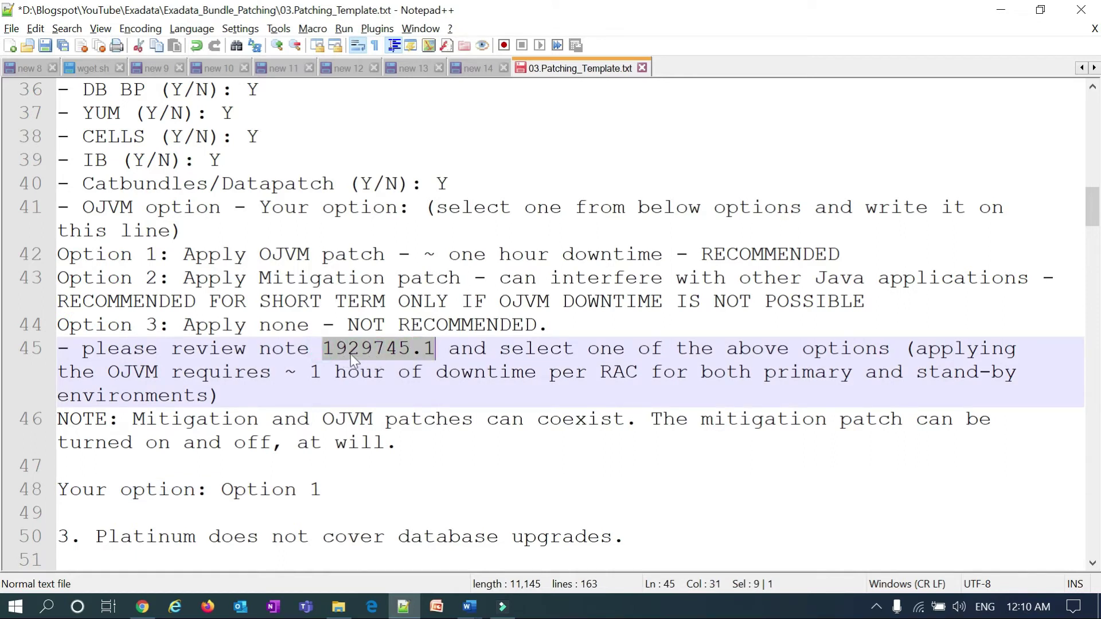
pyautogui.scroll(-3, 350, 353)
pyautogui.moveTo(222, 279); pyautogui.dragTo(321, 281)
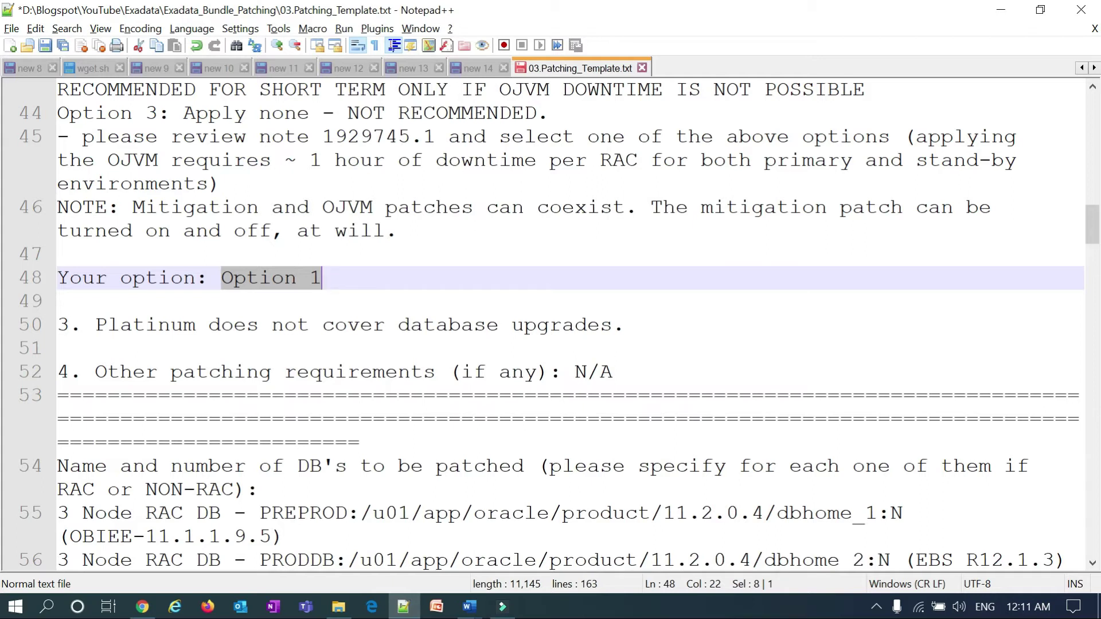
pyautogui.scroll(-2, 318, 280)
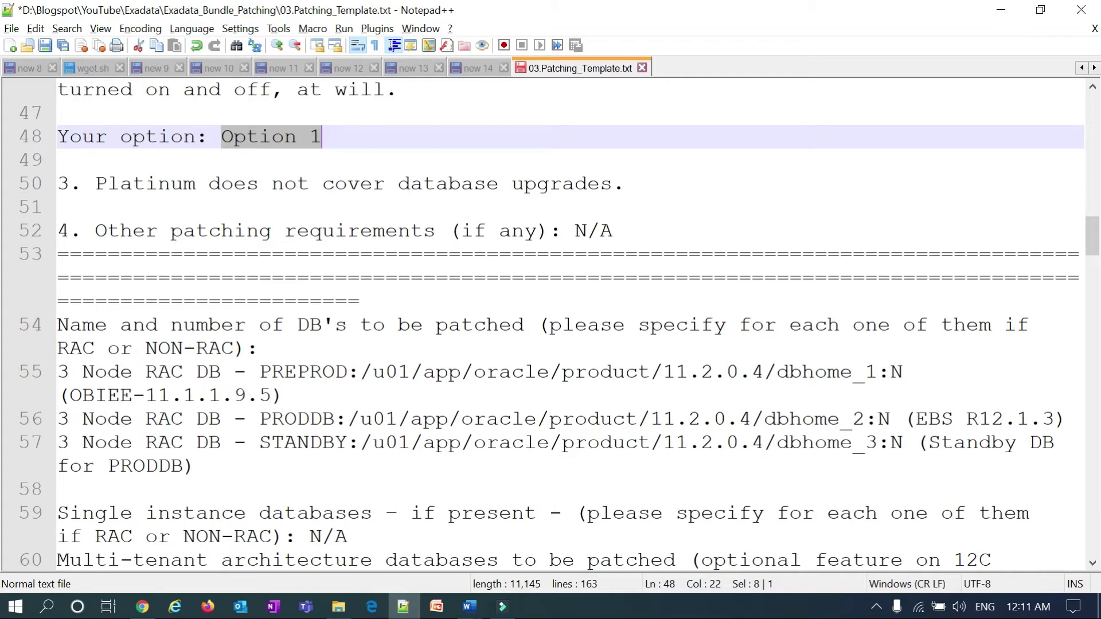
pyautogui.click(624, 184)
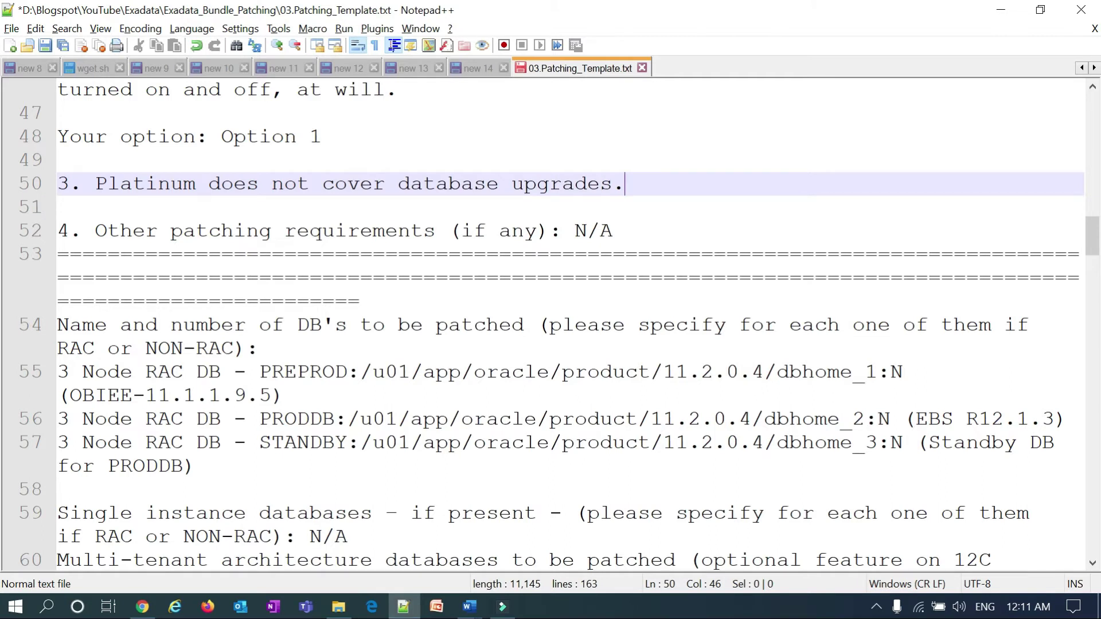
# Step: Review the Platinum statement on database upgrades and the entry for other patching requirements
pyautogui.moveTo(624, 183); pyautogui.dragTo(64, 183)
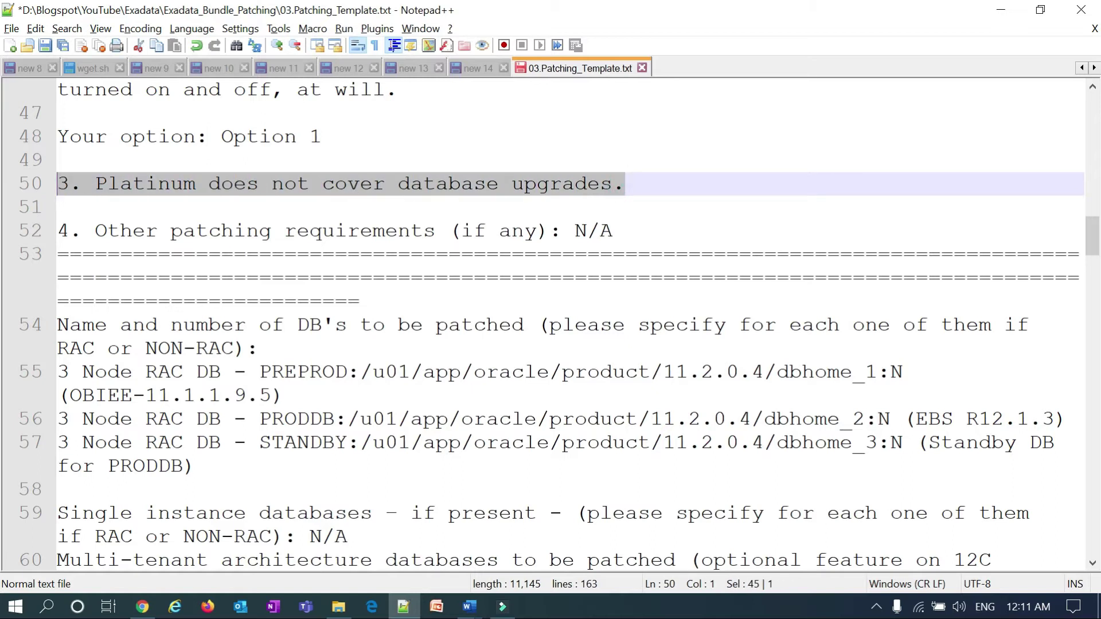
pyautogui.moveTo(95, 231); pyautogui.dragTo(612, 231)
pyautogui.click(574, 231)
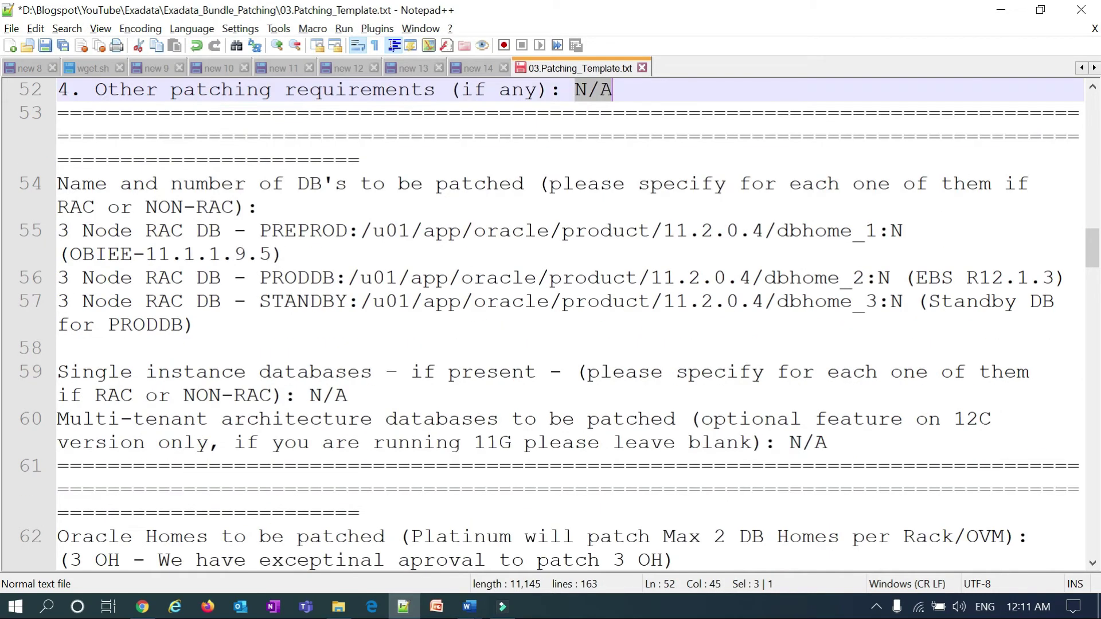
# Step: Review the list of RAC databases to be patched, including each database's Oracle home path and application note
pyautogui.scroll(-2, 612, 230)
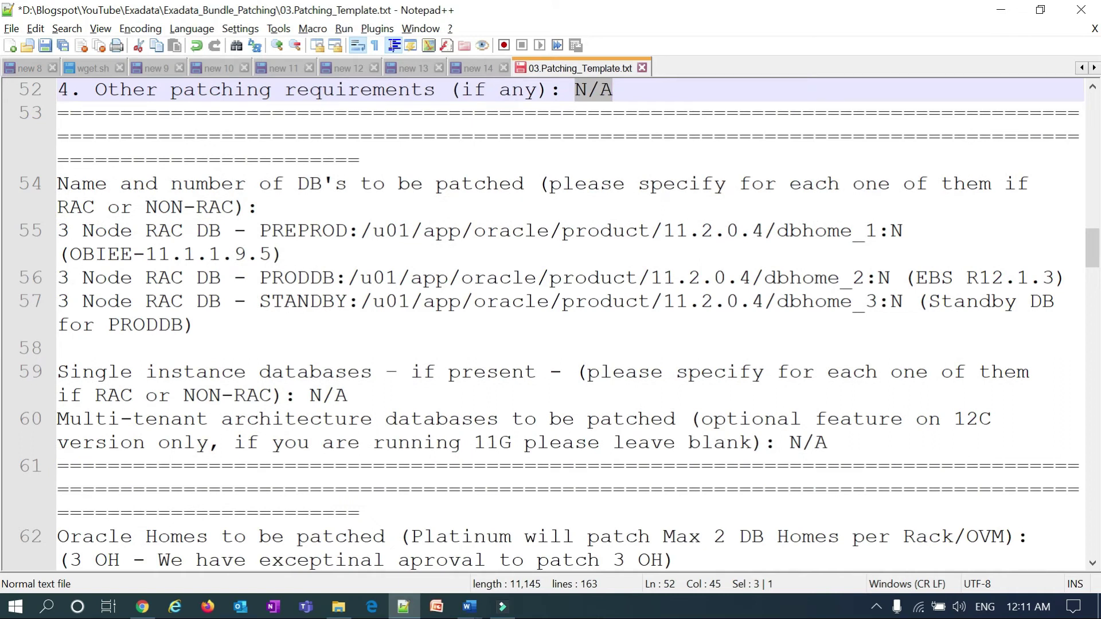
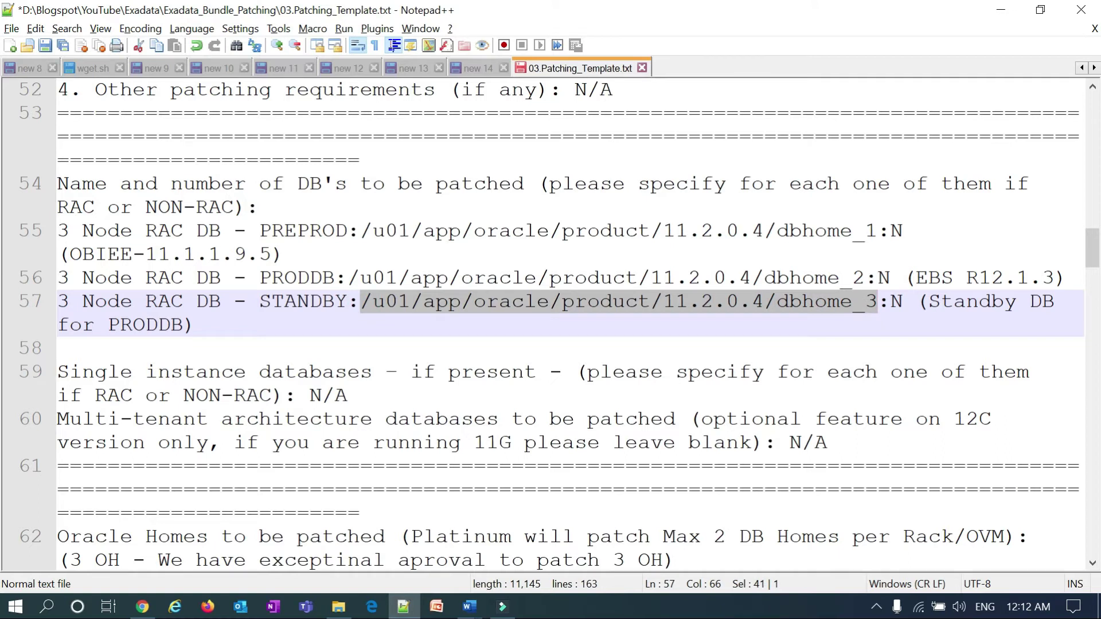
pyautogui.hotkey('shift', 'Left')
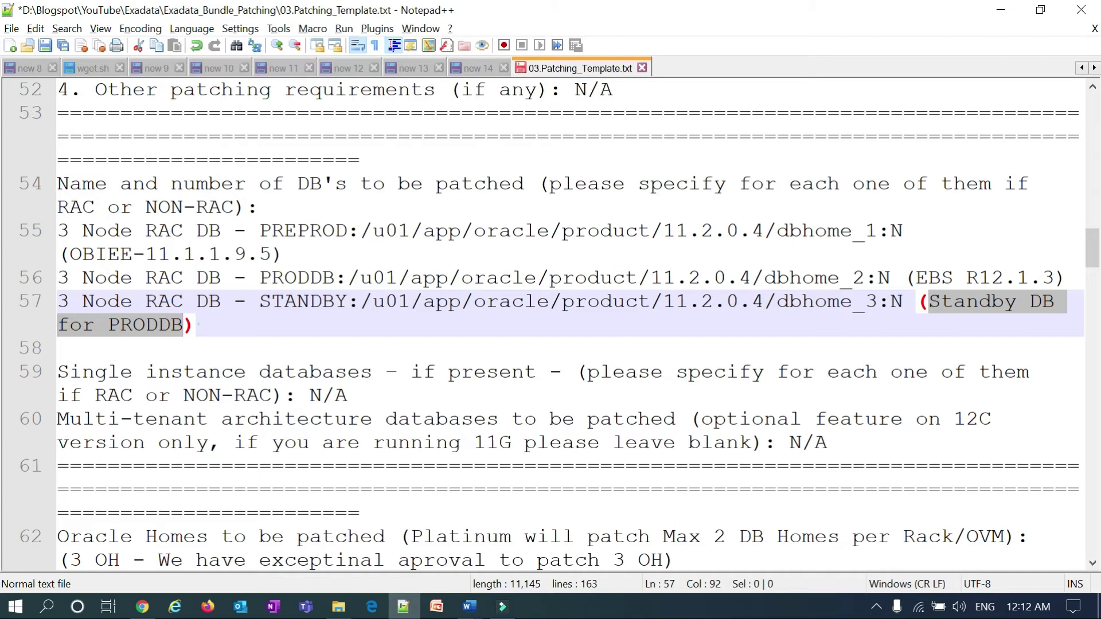
pyautogui.click(196, 325)
pyautogui.moveTo(196, 325); pyautogui.dragTo(58, 231)
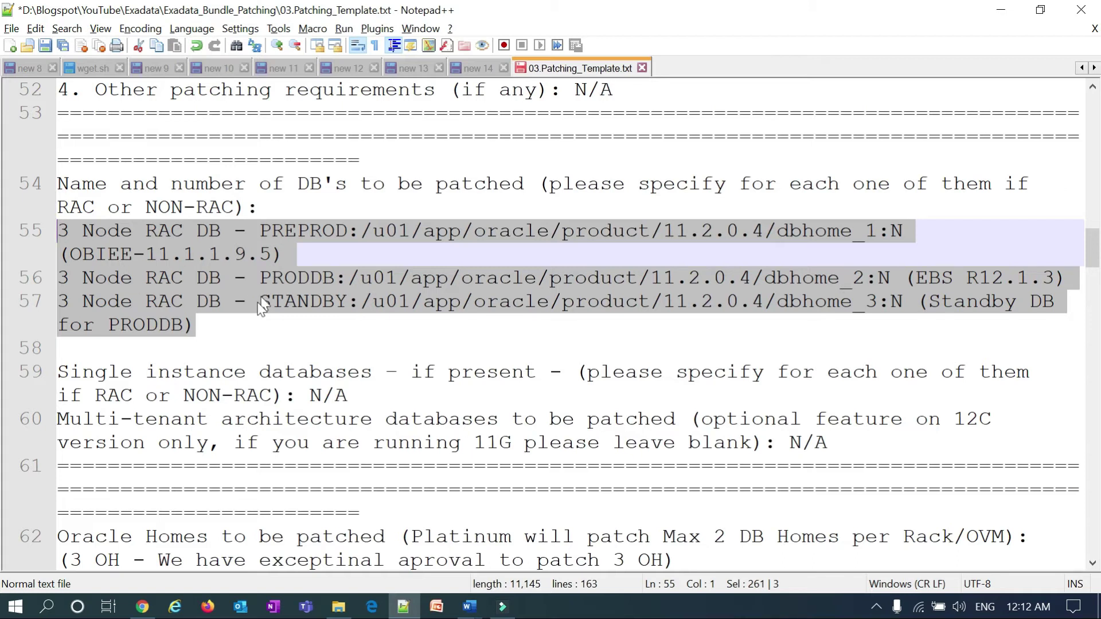
# Step: Check the entries for single instance databases and multi-tenant architecture databases to be patched
pyautogui.scroll(-2, 551, 321)
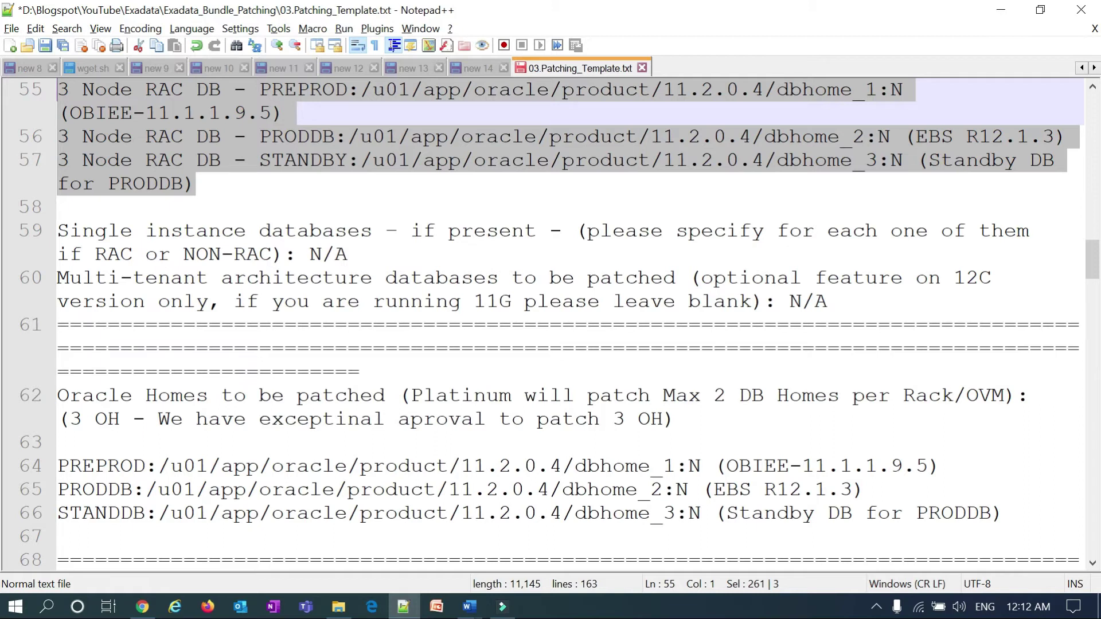
pyautogui.moveTo(321, 254); pyautogui.dragTo(347, 254)
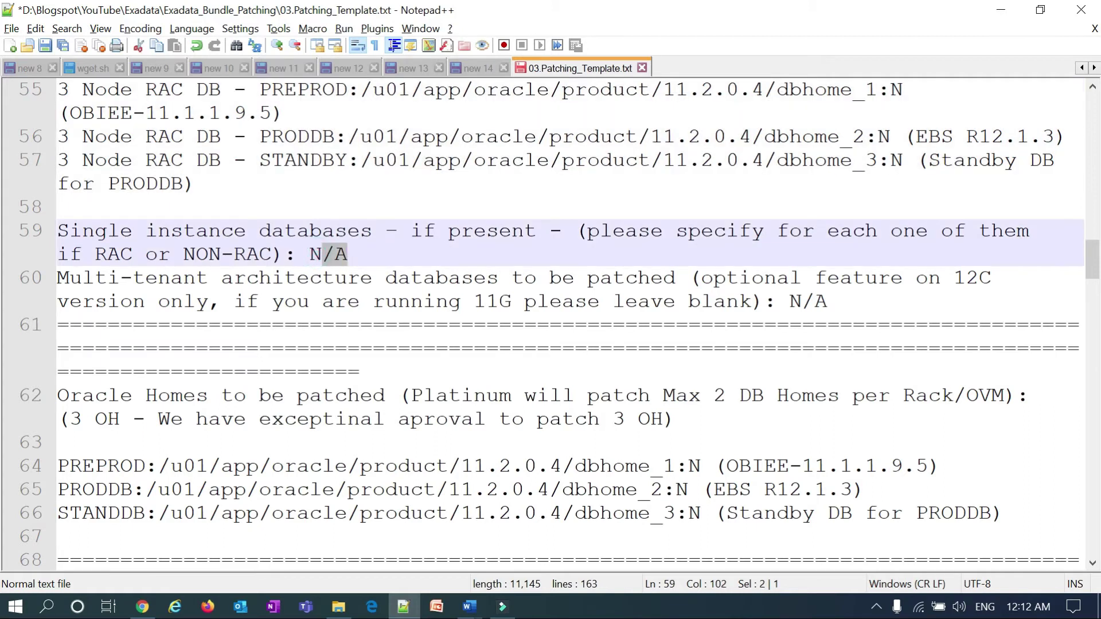
pyautogui.moveTo(69, 277); pyautogui.dragTo(827, 301)
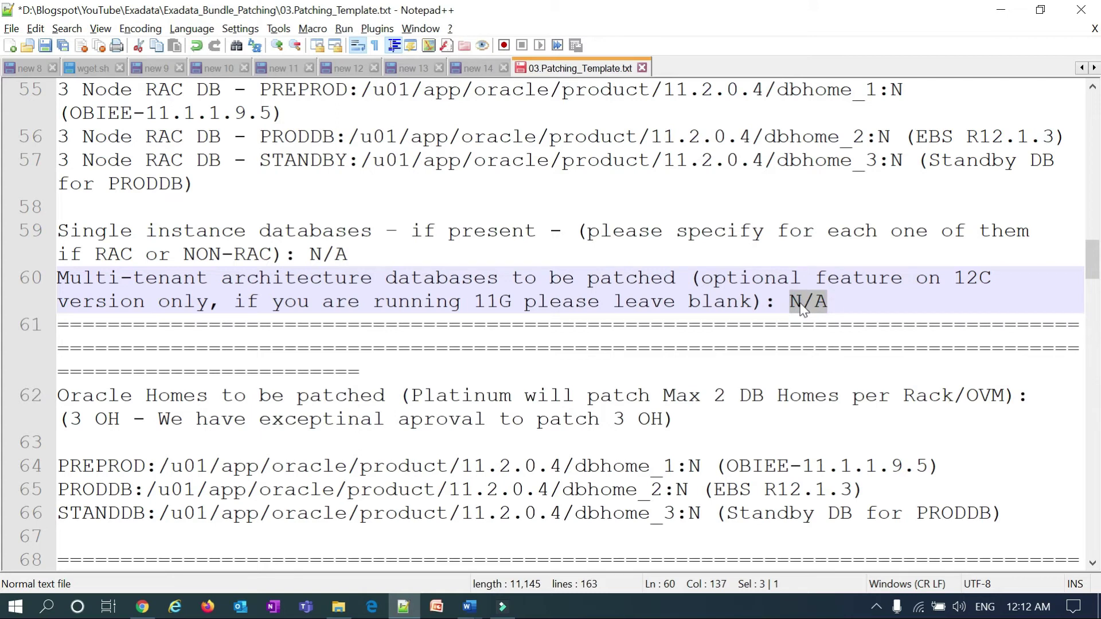
# Step: Compare the Platinum limit on DB Homes per Rack/OVM with the RAC databases listed for patching
pyautogui.scroll(-2, 801, 308)
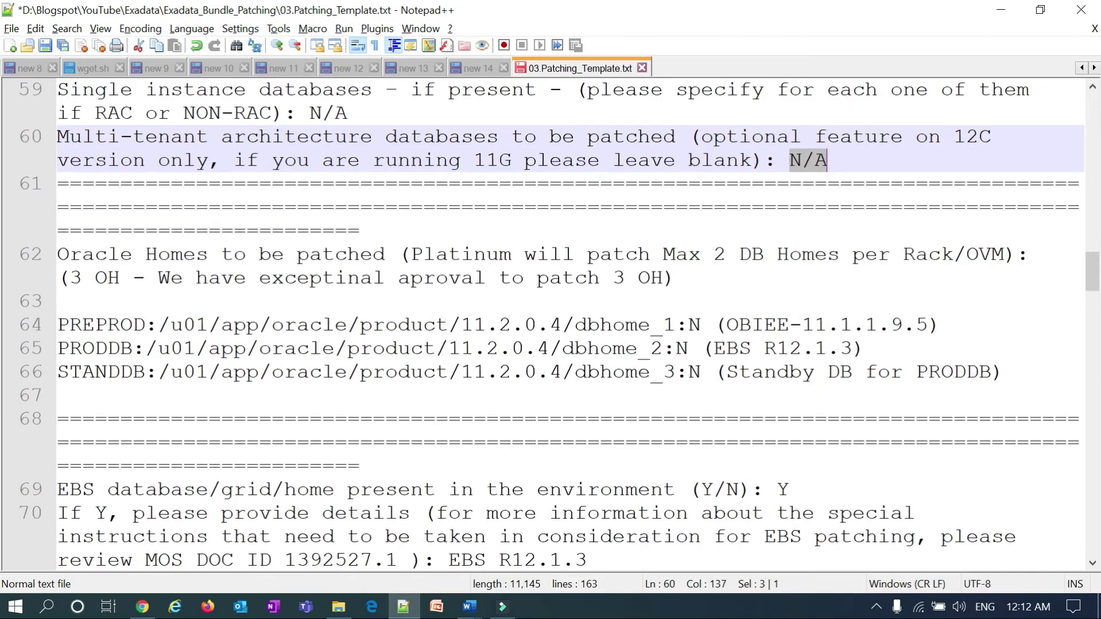
pyautogui.moveTo(675, 254); pyautogui.dragTo(814, 254)
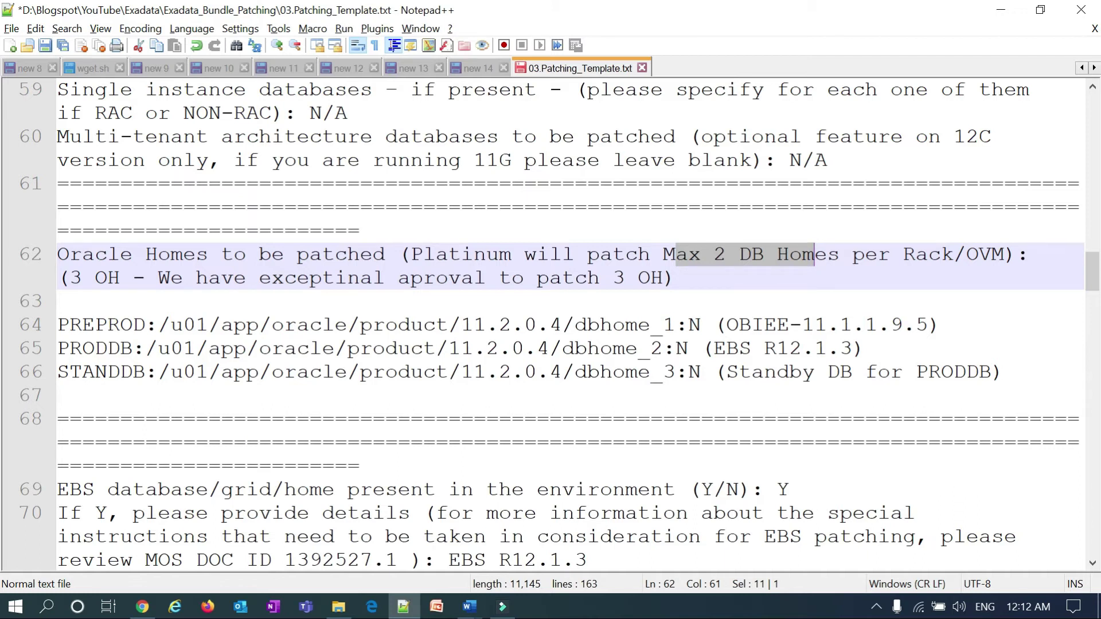
pyautogui.press('End')
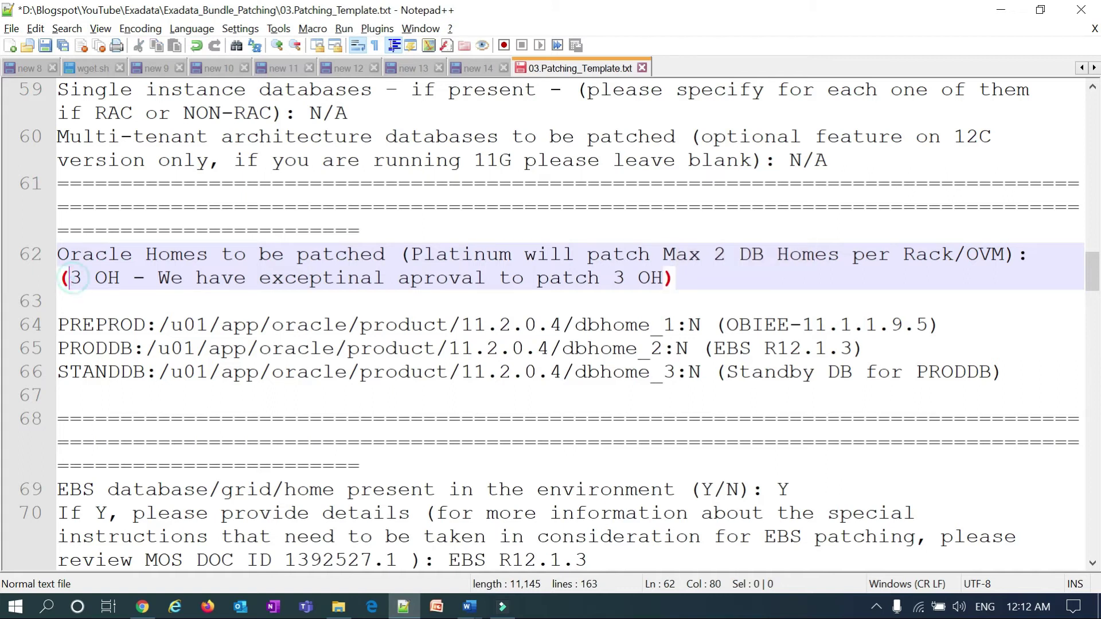
pyautogui.scroll(3, 550, 321)
pyautogui.moveTo(63, 277); pyautogui.dragTo(63, 160)
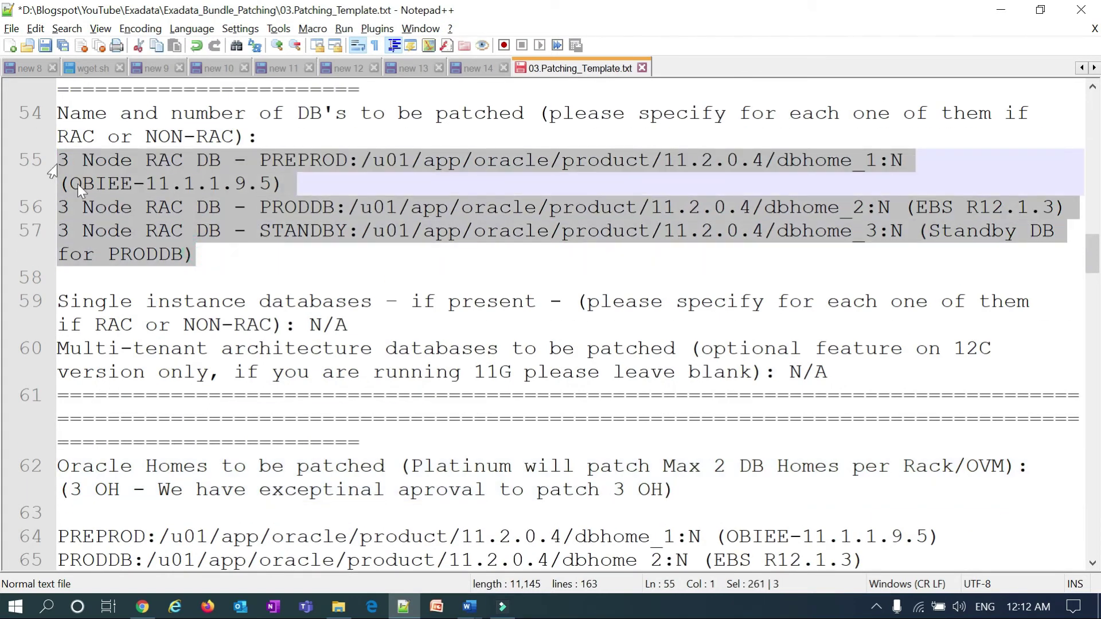
# Step: Review the exceptional approval note for extra Oracle Homes and the PREPROD, PRODDB and STANDDB home entries
pyautogui.scroll(-3, 550, 321)
pyautogui.moveTo(70, 278); pyautogui.dragTo(132, 278)
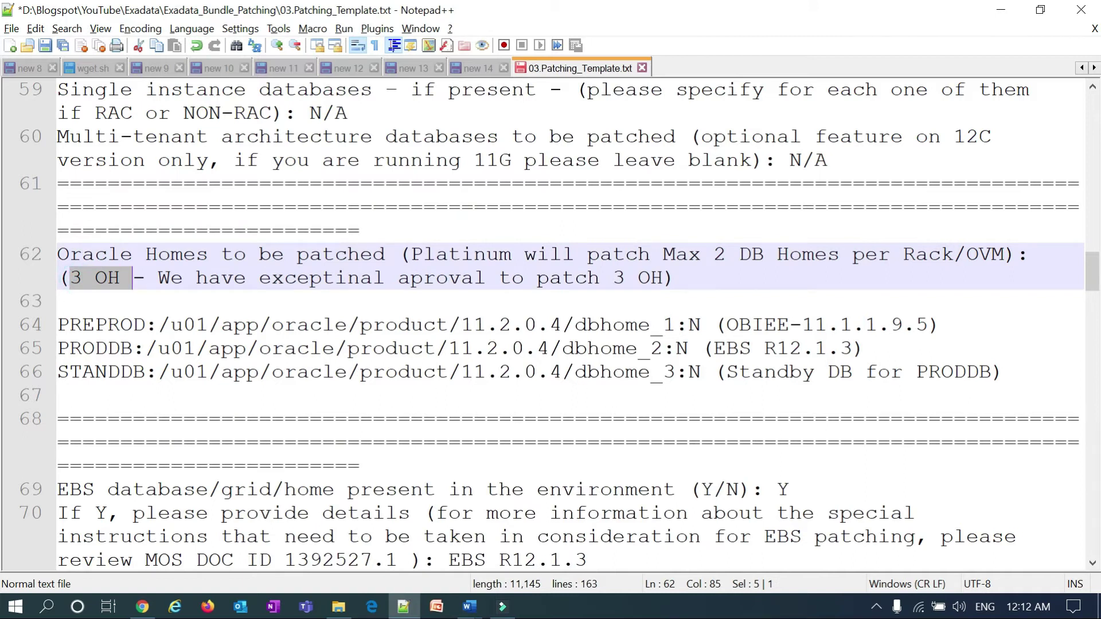
pyautogui.moveTo(662, 277); pyautogui.dragTo(70, 277)
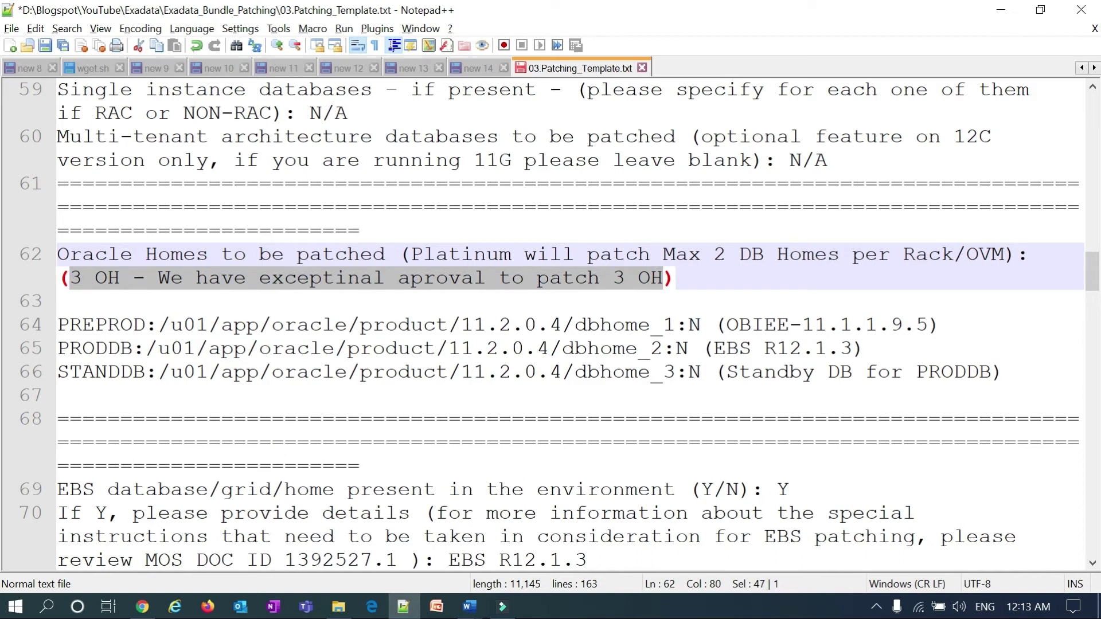
pyautogui.moveTo(423, 254); pyautogui.dragTo(890, 254)
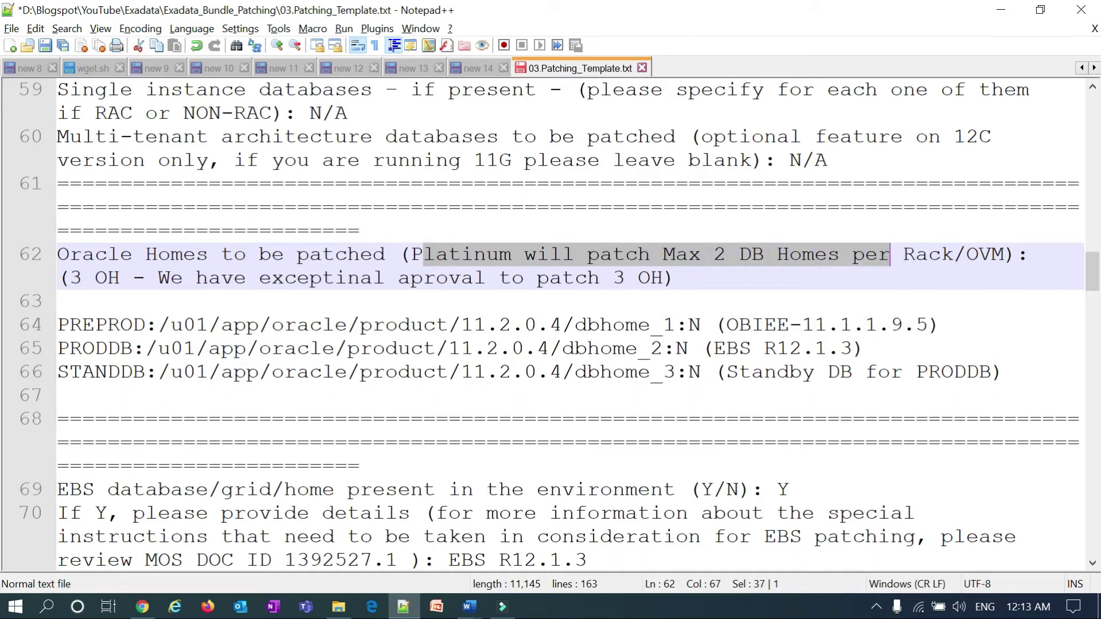
pyautogui.moveTo(94, 324); pyautogui.dragTo(990, 372)
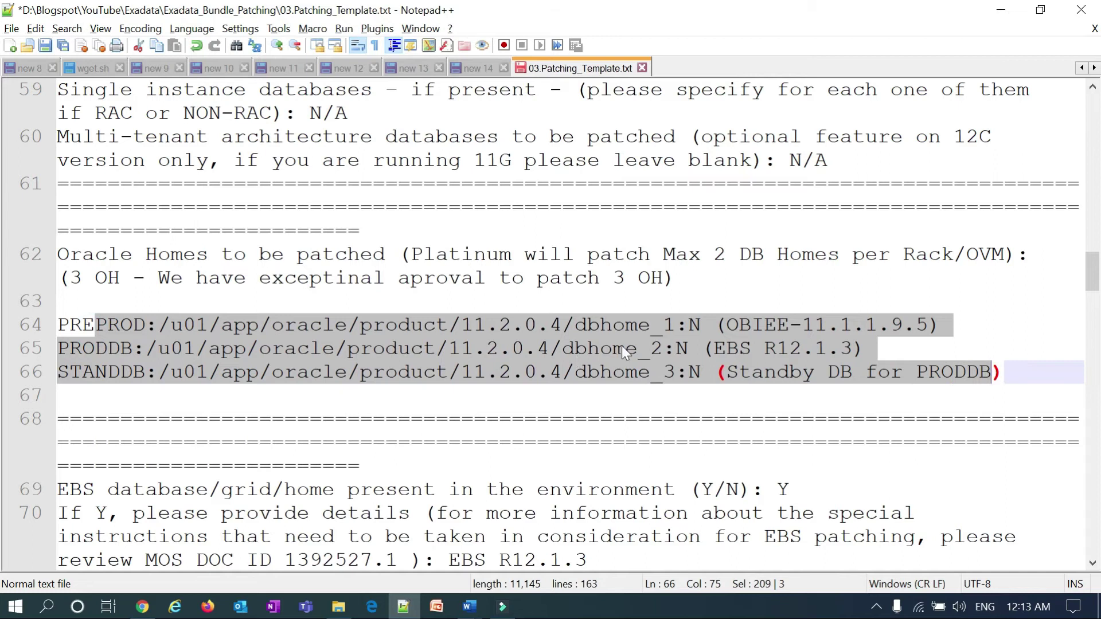
# Step: Review the EBS database/grid/home question and the EBS version given in its details
pyautogui.scroll(-3, 625, 344)
pyautogui.scroll(-1, 550, 321)
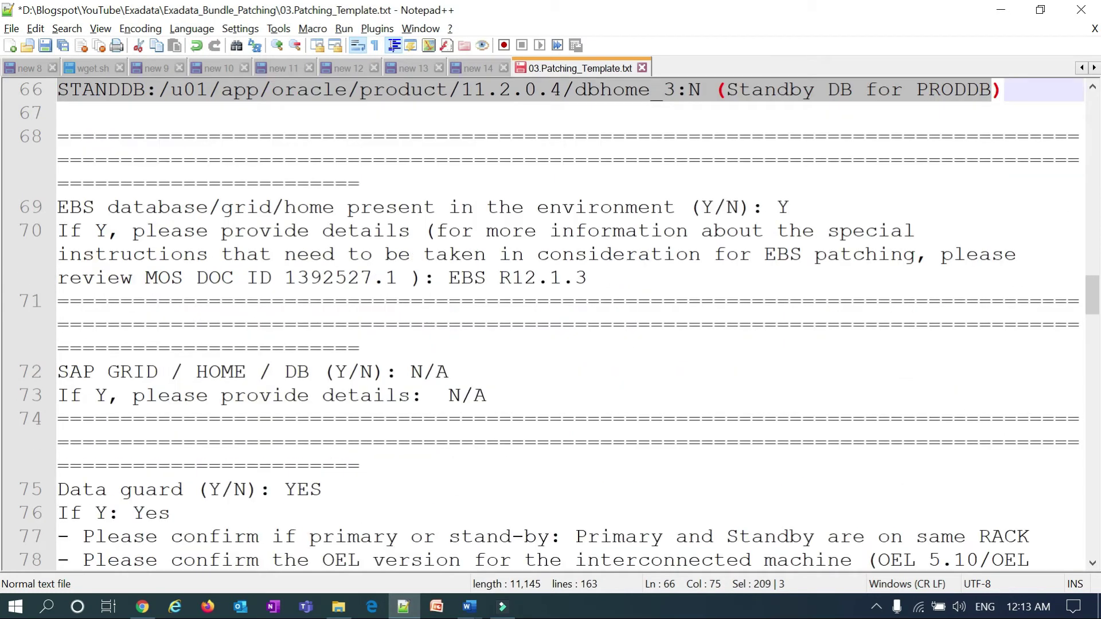
pyautogui.click(61, 207)
pyautogui.moveTo(61, 206); pyautogui.dragTo(272, 209)
pyautogui.moveTo(449, 277); pyautogui.dragTo(577, 290)
# Step: Review the SAP GRID / HOME / DB question and its details entry
pyautogui.scroll(-2, 578, 293)
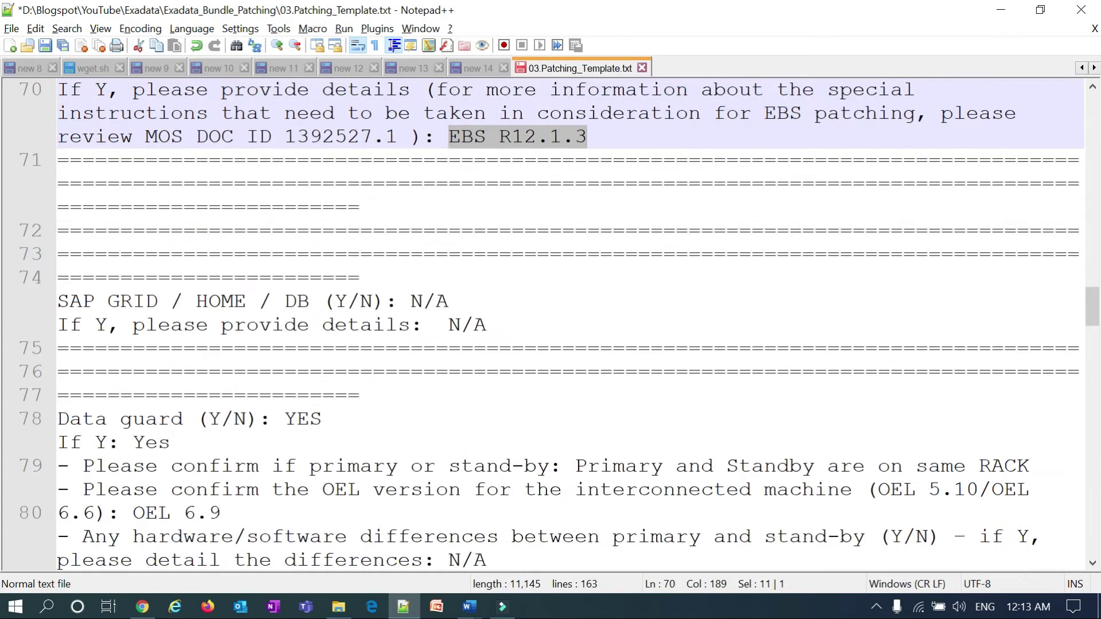
pyautogui.click(62, 230)
pyautogui.moveTo(59, 231); pyautogui.dragTo(298, 230)
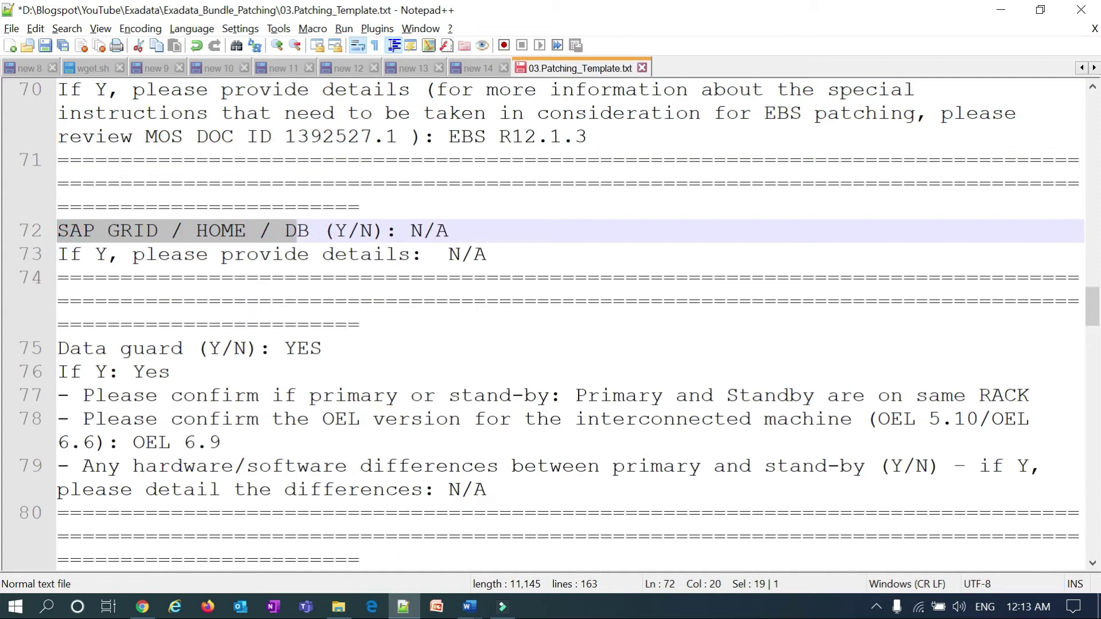
pyautogui.moveTo(410, 231); pyautogui.dragTo(448, 230)
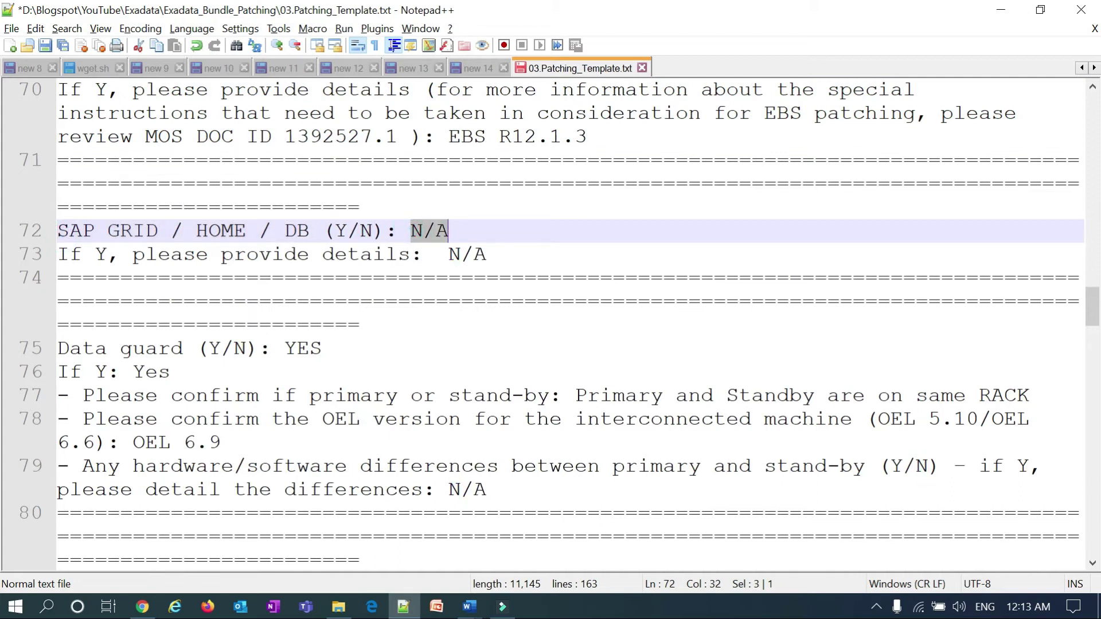
pyautogui.moveTo(448, 254); pyautogui.dragTo(486, 254)
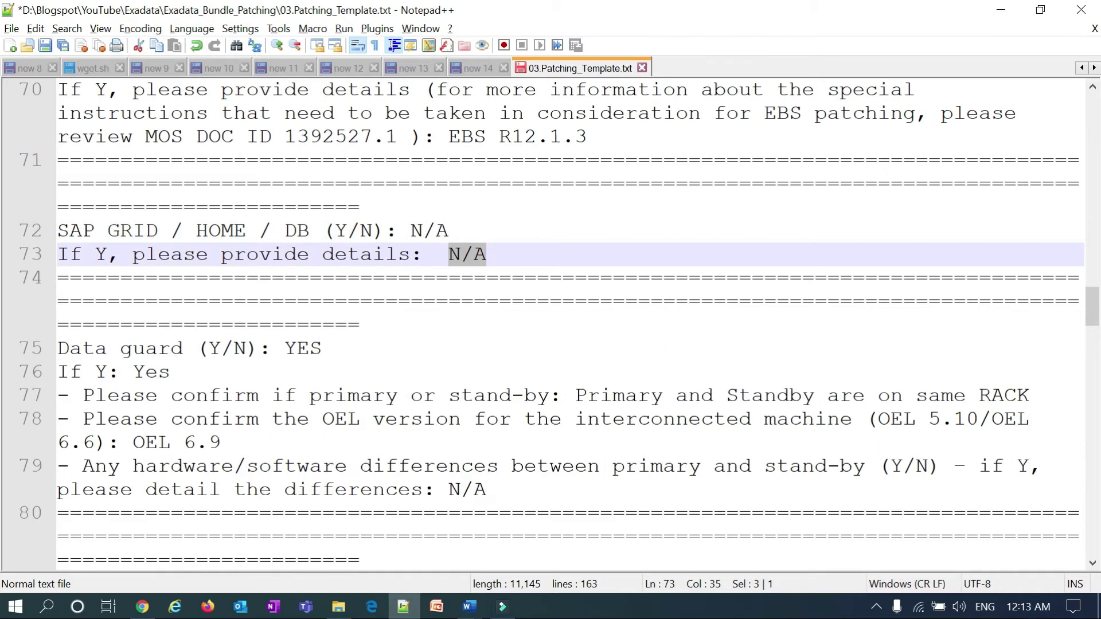
# Step: Review the Data guard section, including the primary or stand-by confirmation and the OEL version of the interconnected machine
pyautogui.scroll(-1, 550, 321)
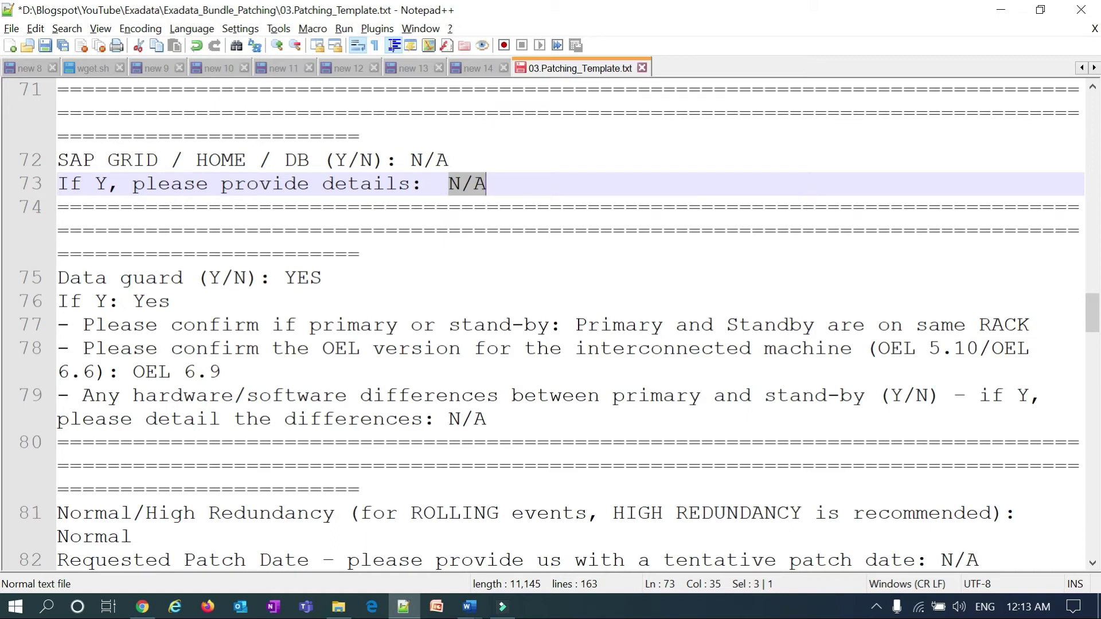
pyautogui.moveTo(133, 301); pyautogui.dragTo(170, 301)
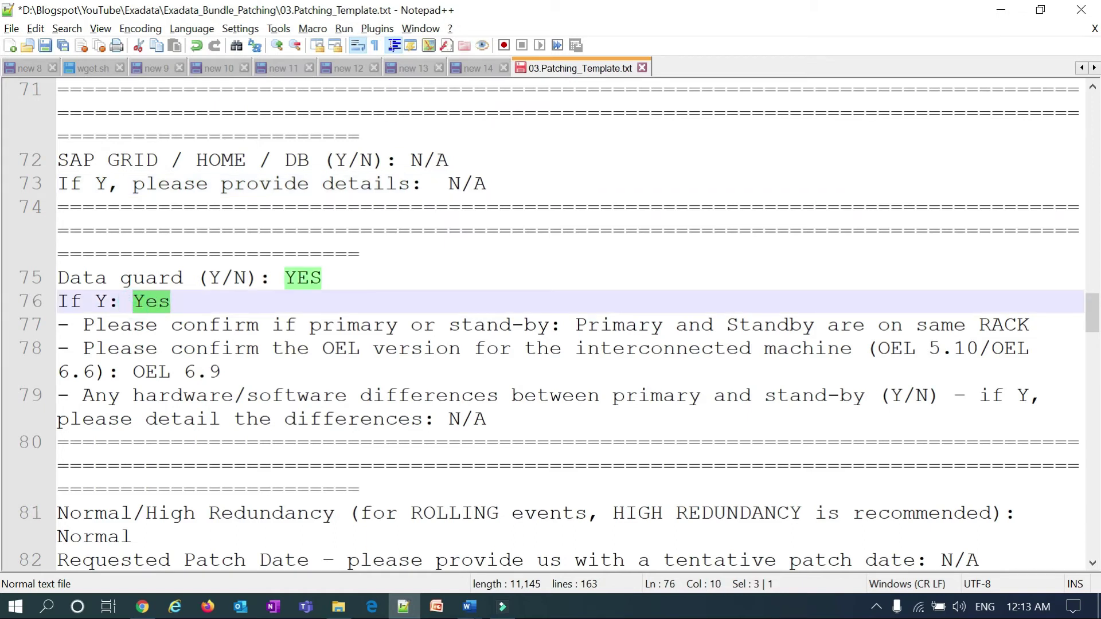
pyautogui.scroll(-2, 550, 321)
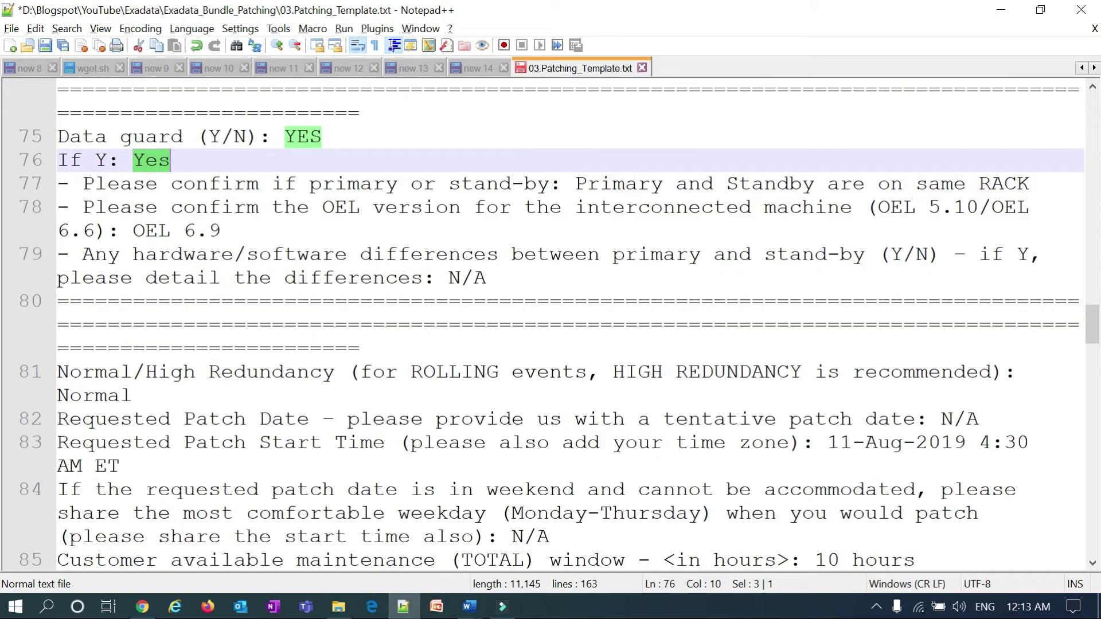
pyautogui.click(195, 207)
pyautogui.click(264, 184)
pyautogui.moveTo(285, 183); pyautogui.dragTo(599, 184)
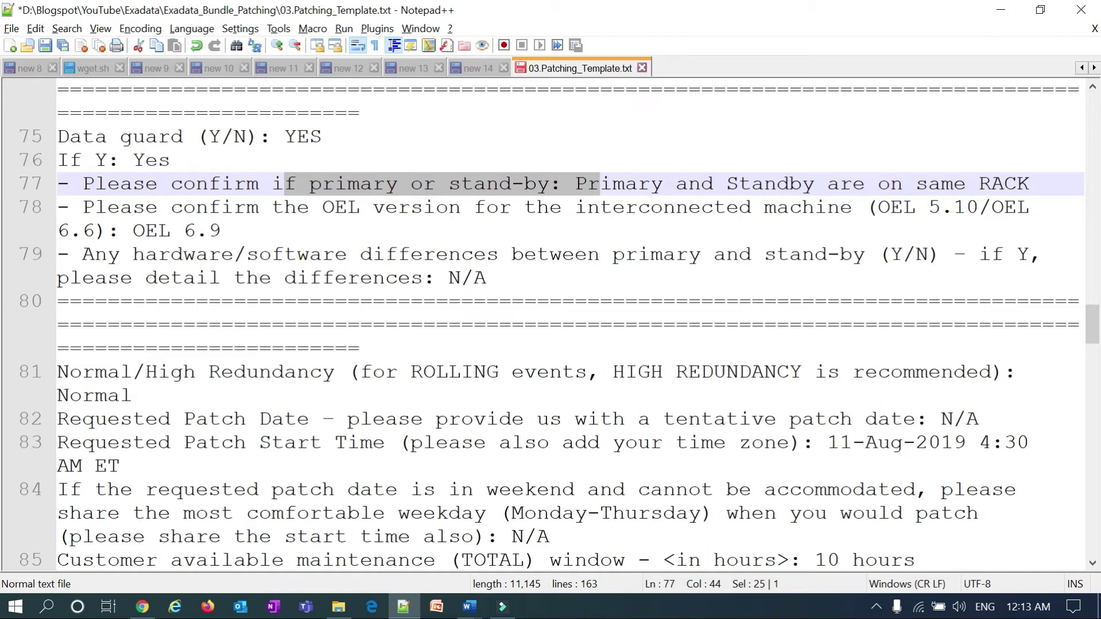
pyautogui.moveTo(107, 207); pyautogui.dragTo(700, 207)
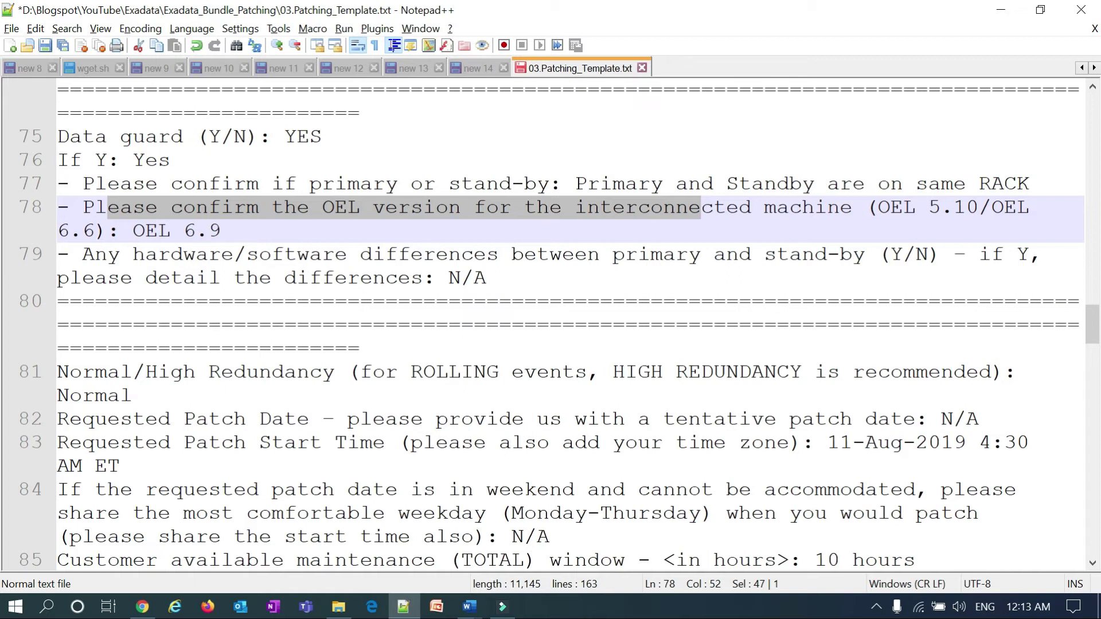
pyautogui.moveTo(222, 230); pyautogui.dragTo(183, 230)
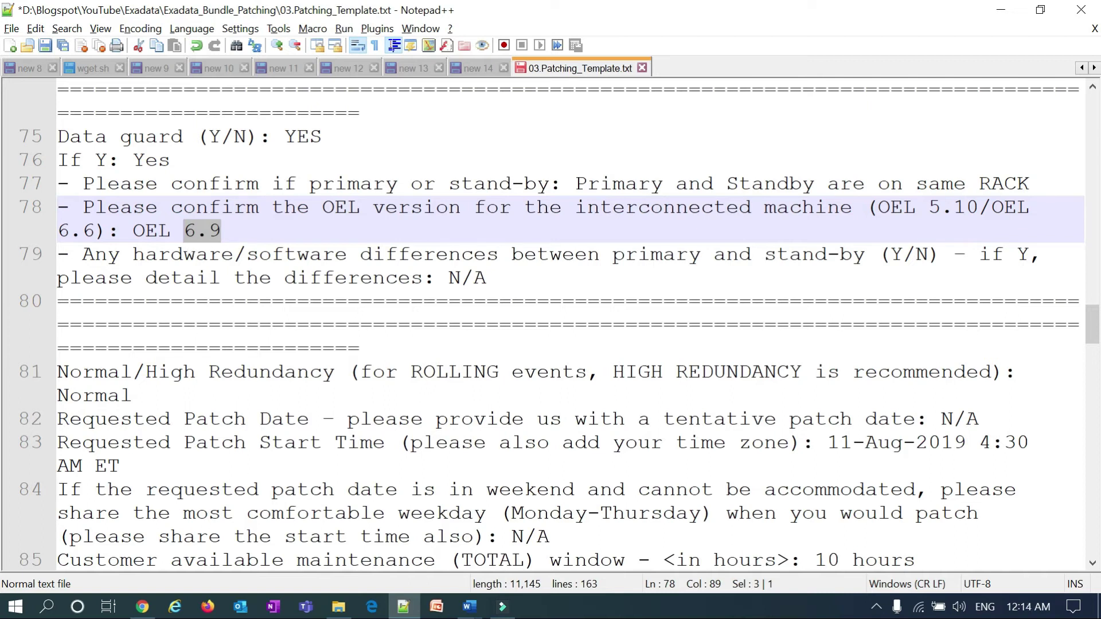
# Step: Examine the Normal/High Redundancy question for rolling events and the redundancy level entered for it
pyautogui.scroll(-2, 550, 321)
pyautogui.moveTo(70, 231); pyautogui.dragTo(296, 231)
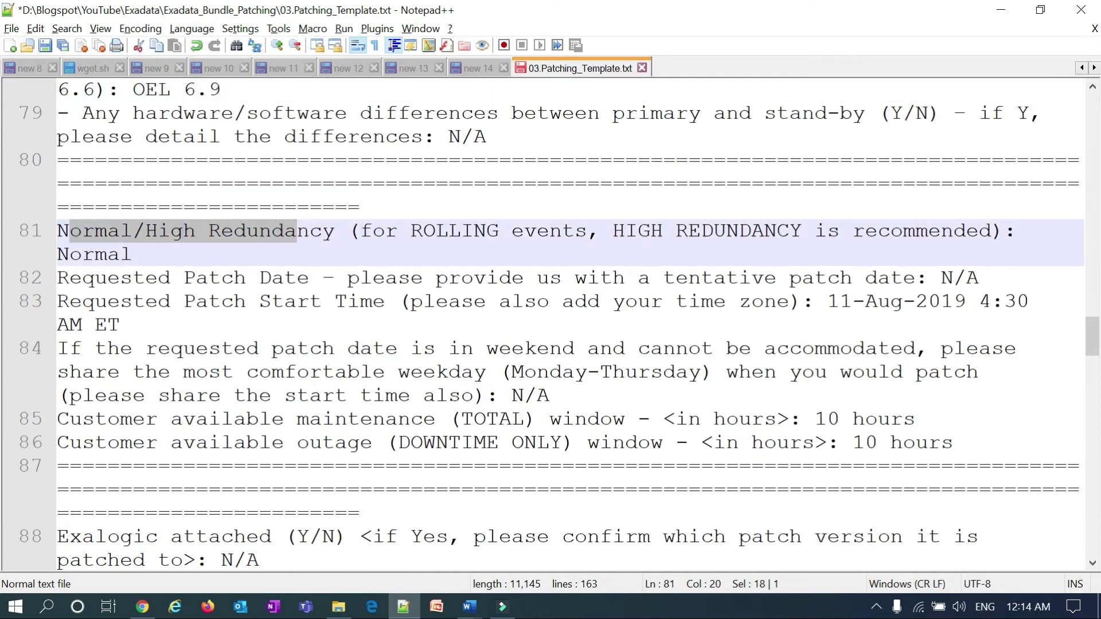
pyautogui.click(181, 233)
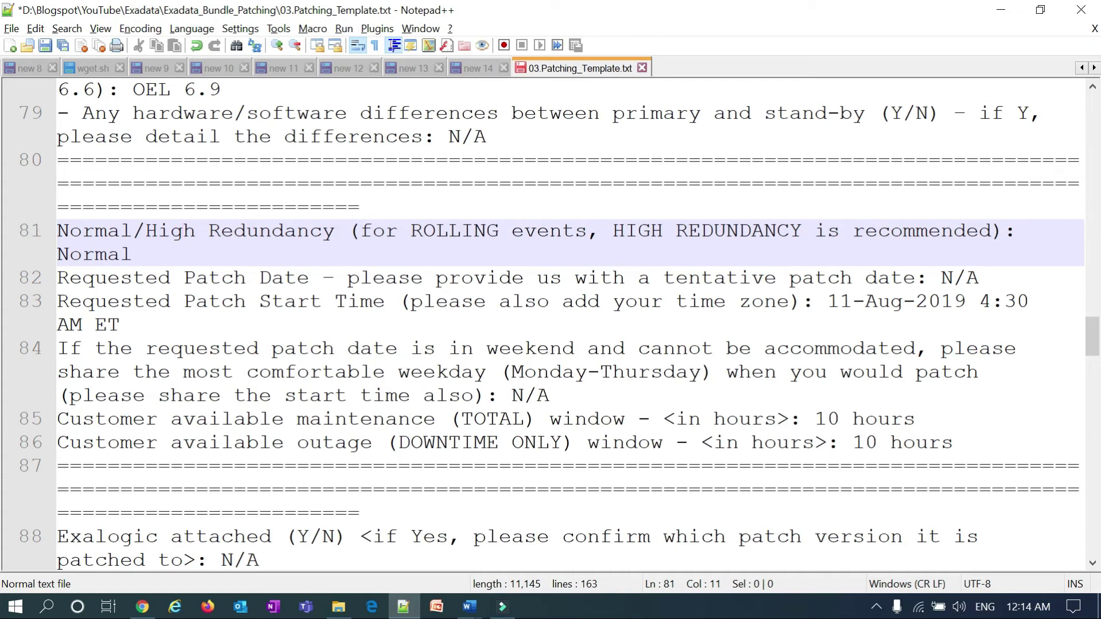
pyautogui.doubleClick(130, 254)
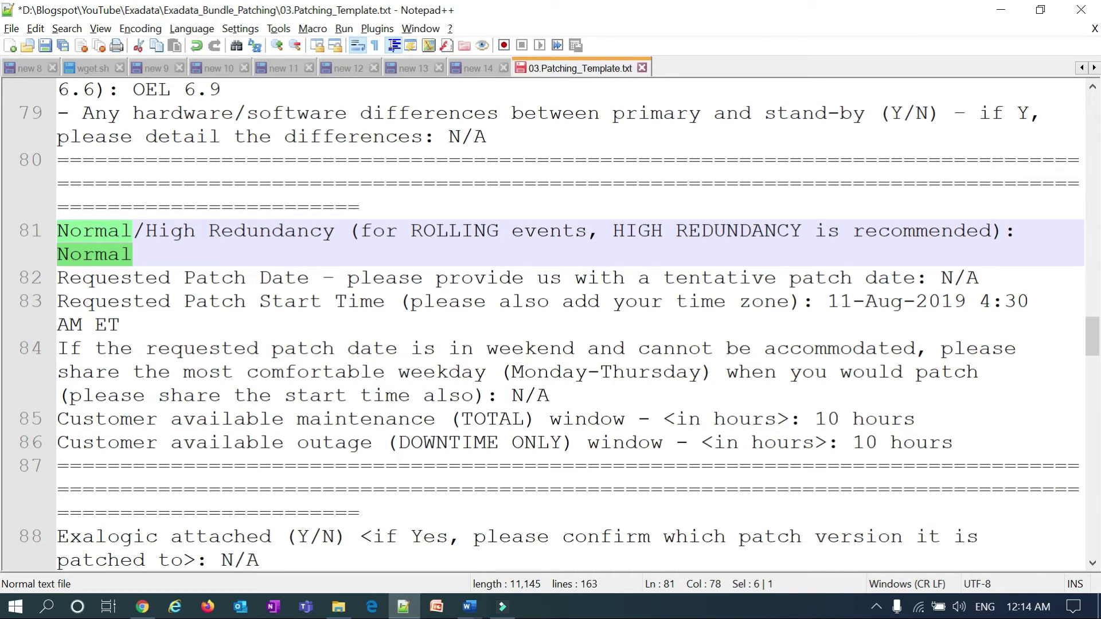
# Step: Review the Requested Patch Date and Requested Patch Start Time entries, including the time zone
pyautogui.moveTo(69, 277); pyautogui.dragTo(296, 277)
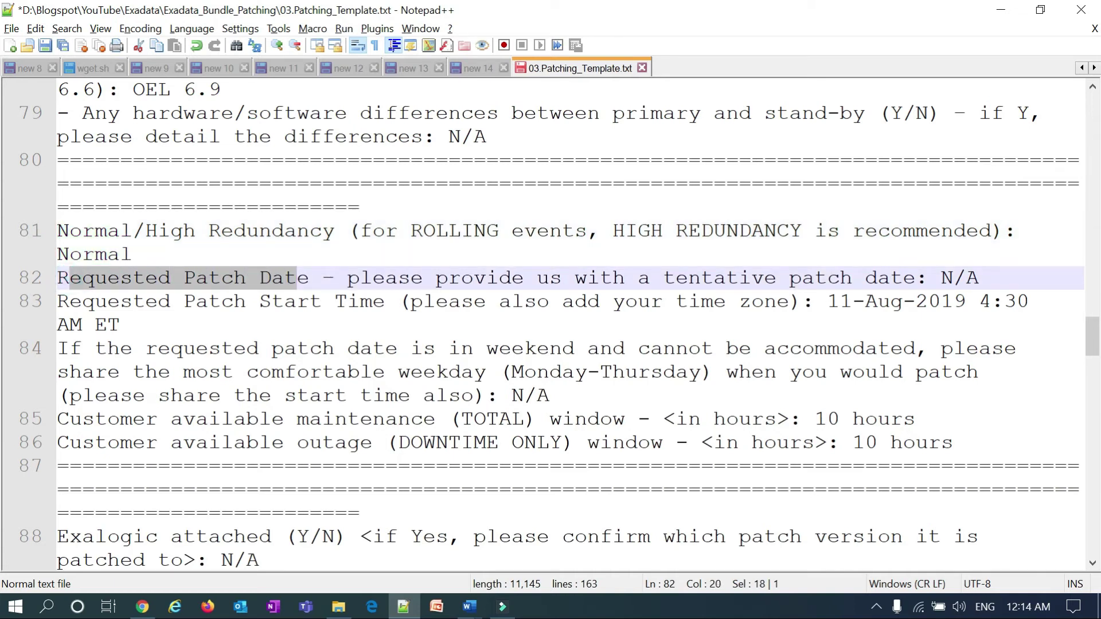
pyautogui.moveTo(917, 278); pyautogui.dragTo(69, 278)
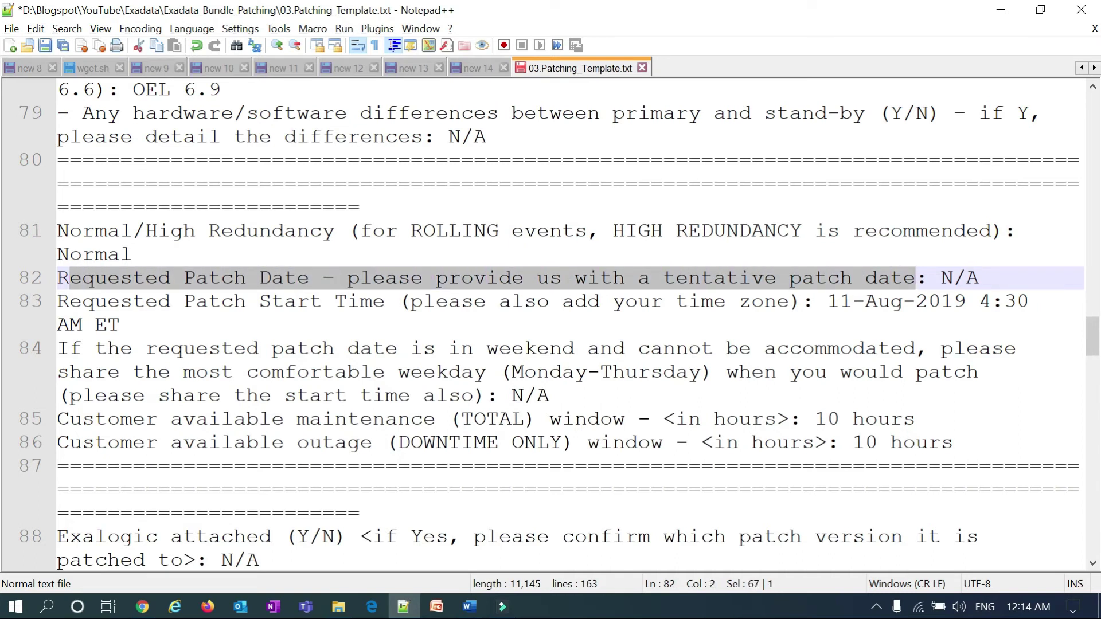
pyautogui.moveTo(941, 277); pyautogui.dragTo(978, 278)
pyautogui.moveTo(57, 302); pyautogui.dragTo(586, 302)
pyautogui.moveTo(827, 302); pyautogui.dragTo(119, 324)
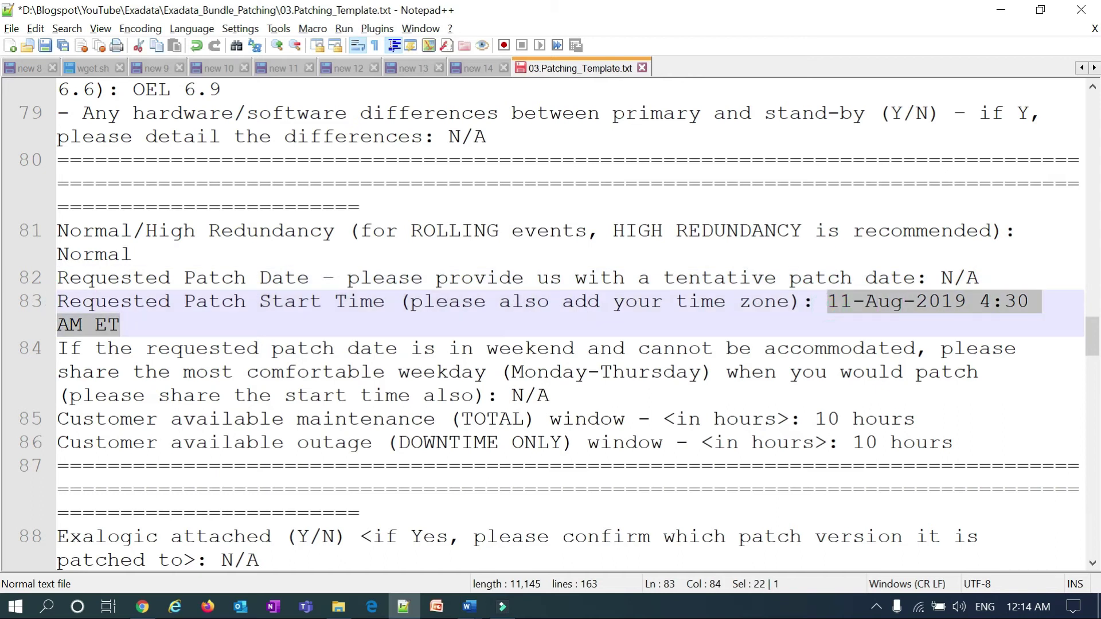
pyautogui.scroll(-2, 550, 321)
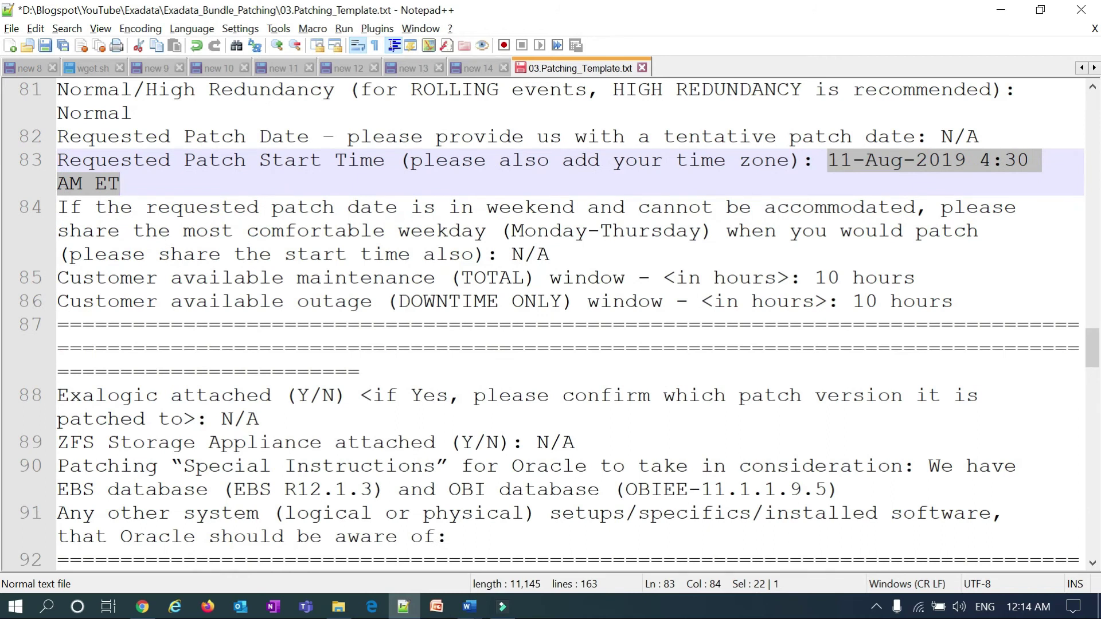
# Step: Review the weekday alternative for a weekend patch date and the customer's total maintenance window in hours
pyautogui.moveTo(460, 207); pyautogui.dragTo(738, 206)
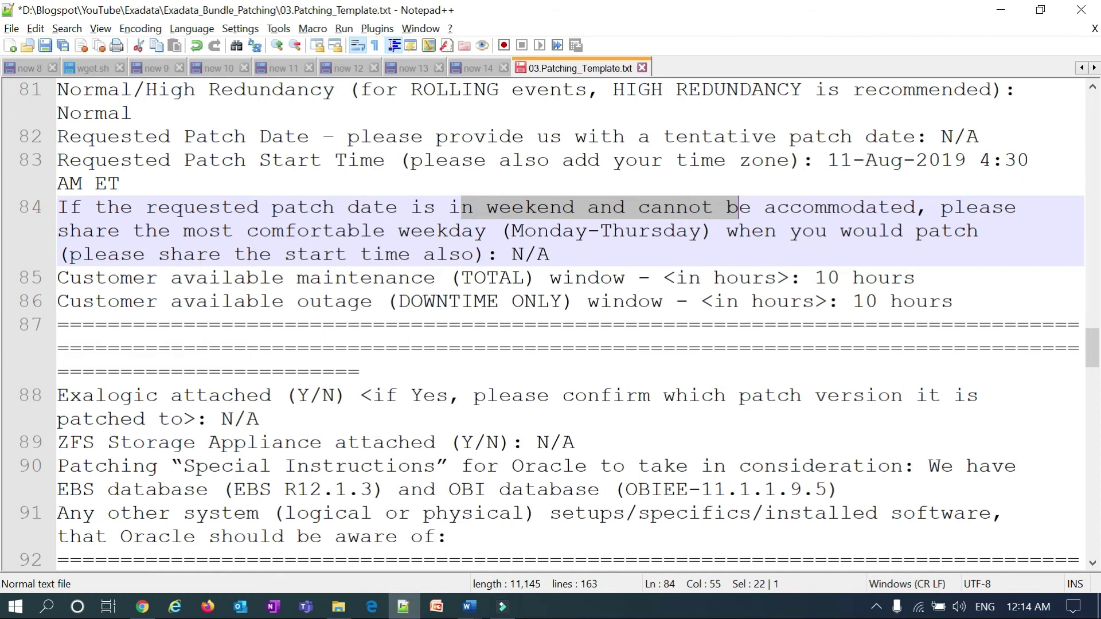
pyautogui.moveTo(512, 254); pyautogui.dragTo(549, 254)
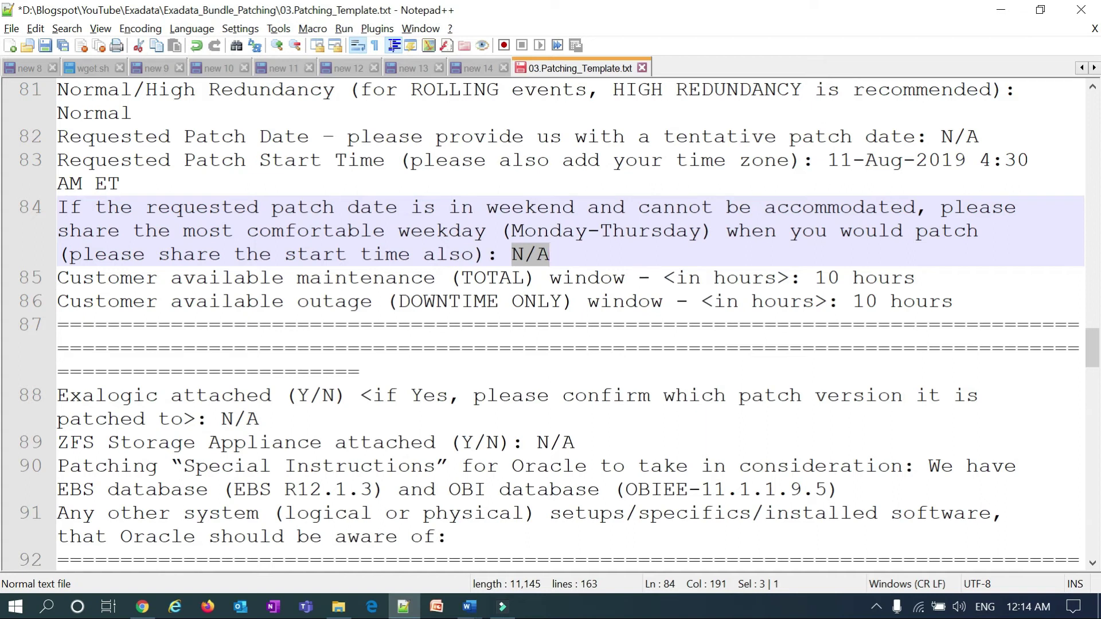
pyautogui.moveTo(82, 277); pyautogui.dragTo(448, 278)
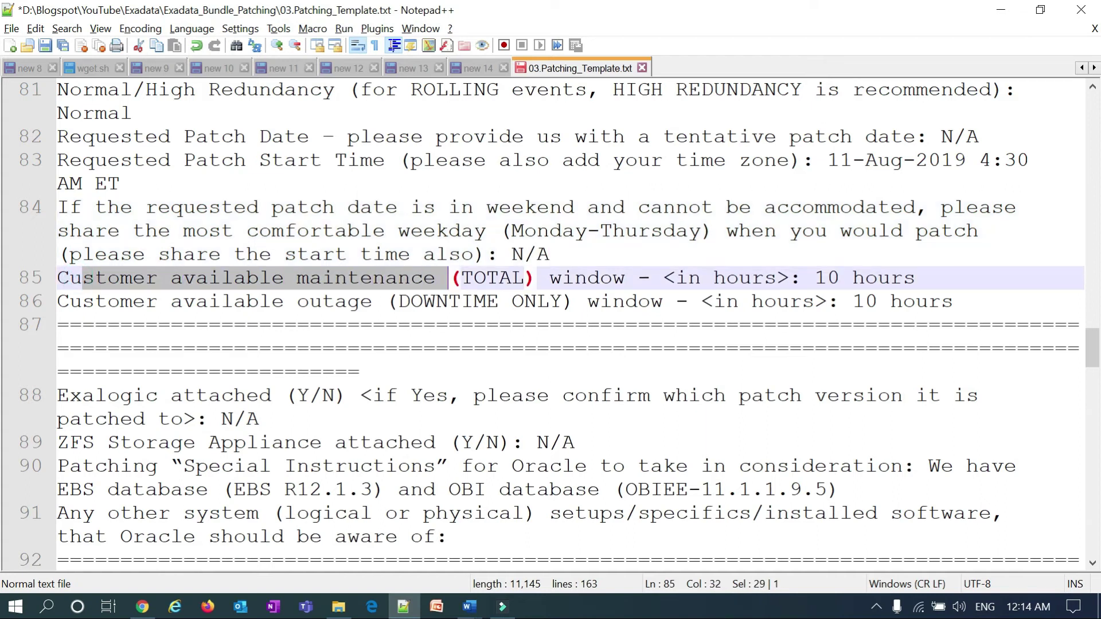
pyautogui.moveTo(642, 278); pyautogui.dragTo(903, 277)
pyautogui.moveTo(827, 278); pyautogui.dragTo(903, 278)
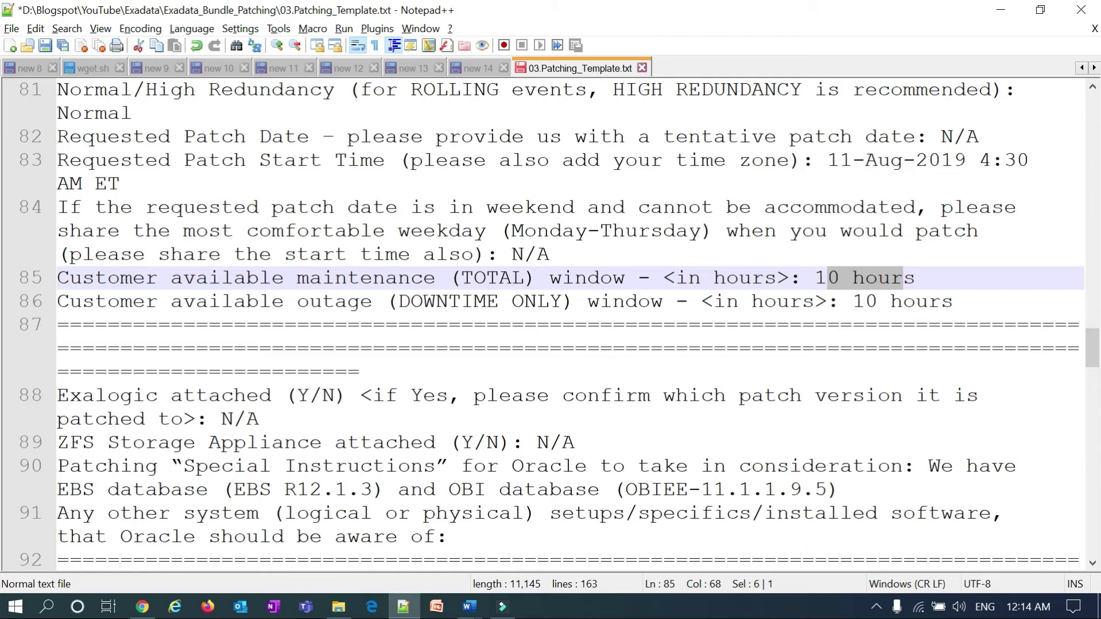
pyautogui.press('Left')
pyautogui.press('Left')
pyautogui.hotkey('shift', 'Right')
pyautogui.hotkey('shift', 'Right')
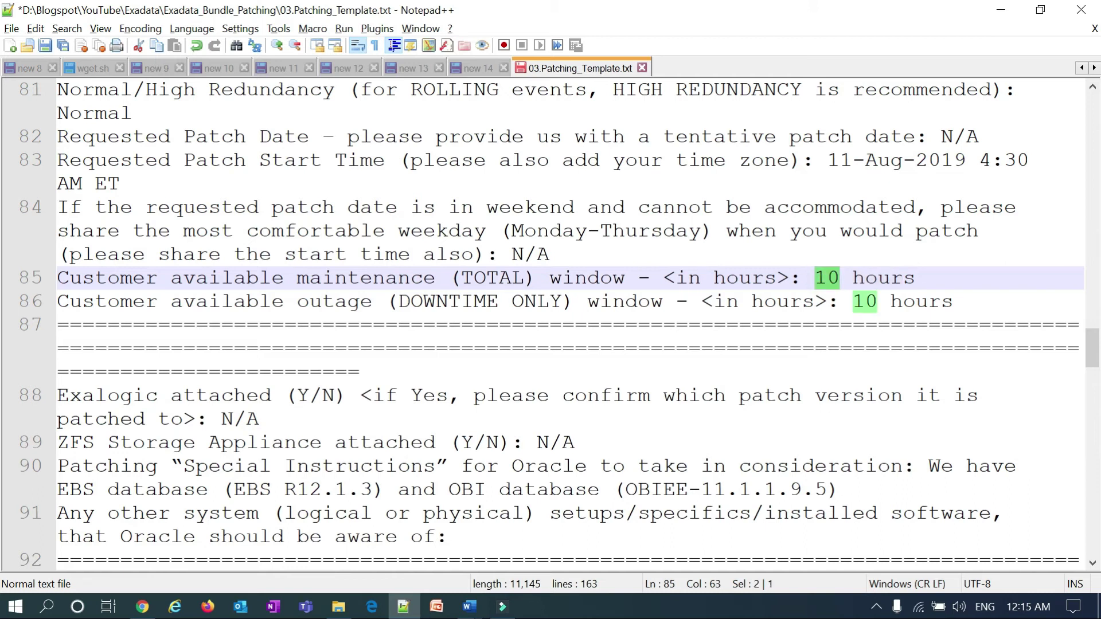
# Step: Examine the hours entered for the customer available outage (DOWNTIME ONLY) window
pyautogui.press('Down')
pyautogui.hotkey('shift', 'Right')
pyautogui.hotkey('shift', 'Right')
pyautogui.hotkey('shift', 'Right')
pyautogui.hotkey('shift', 'Right')
pyautogui.hotkey('shift', 'Right')
pyautogui.hotkey('shift', 'Right')
pyautogui.hotkey('shift', 'Right')
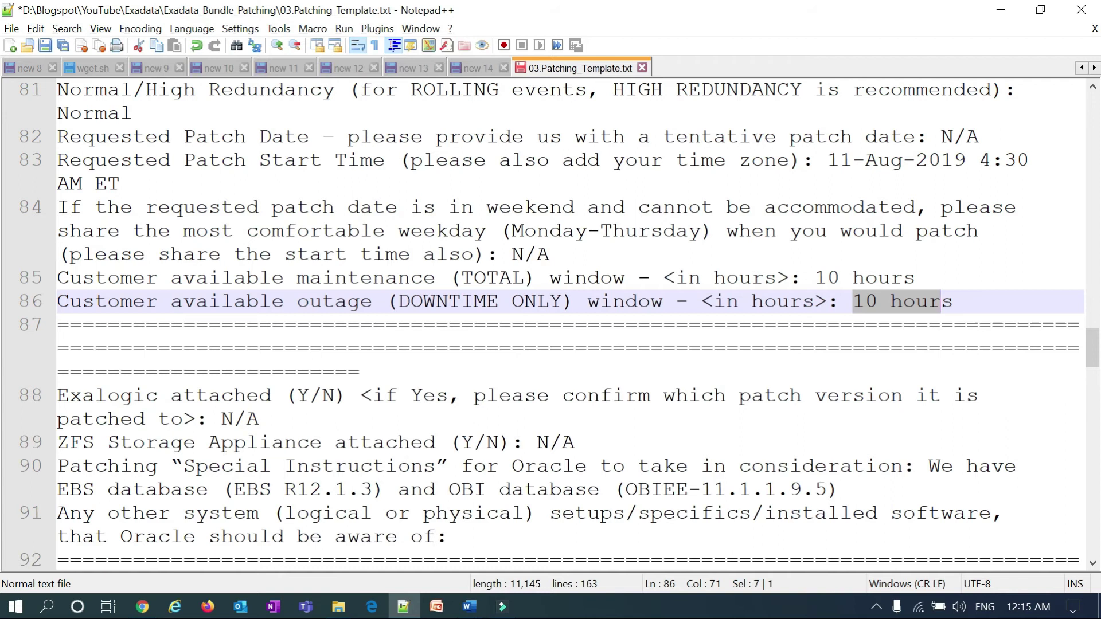
# Step: Review the answers on whether an Exalogic and a ZFS Storage Appliance are attached
pyautogui.moveTo(221, 418); pyautogui.dragTo(259, 418)
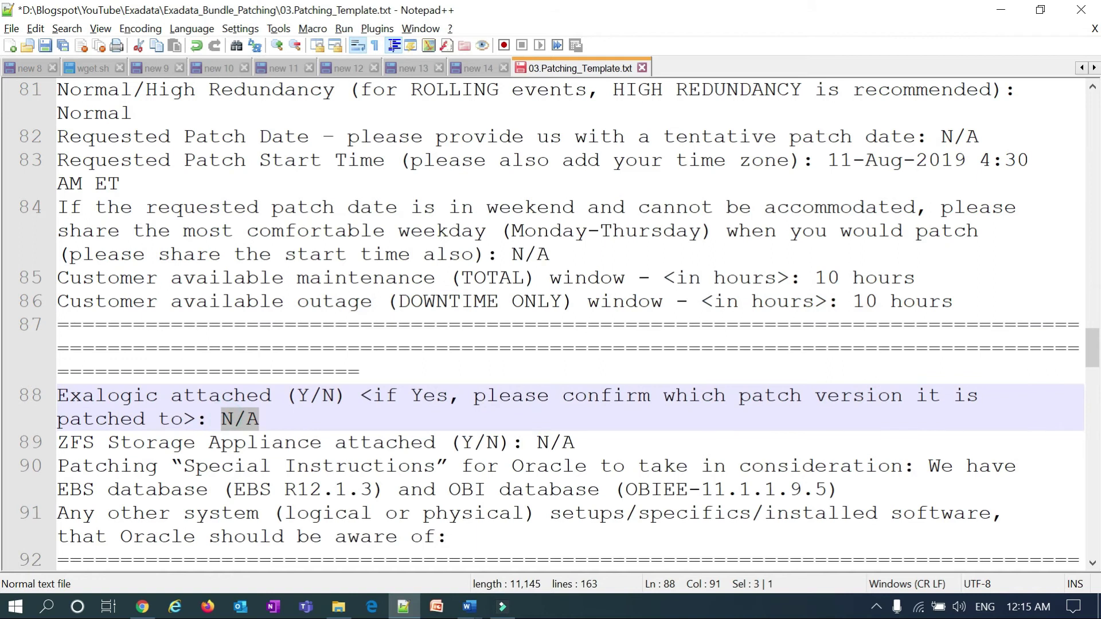
pyautogui.scroll(-2, 550, 321)
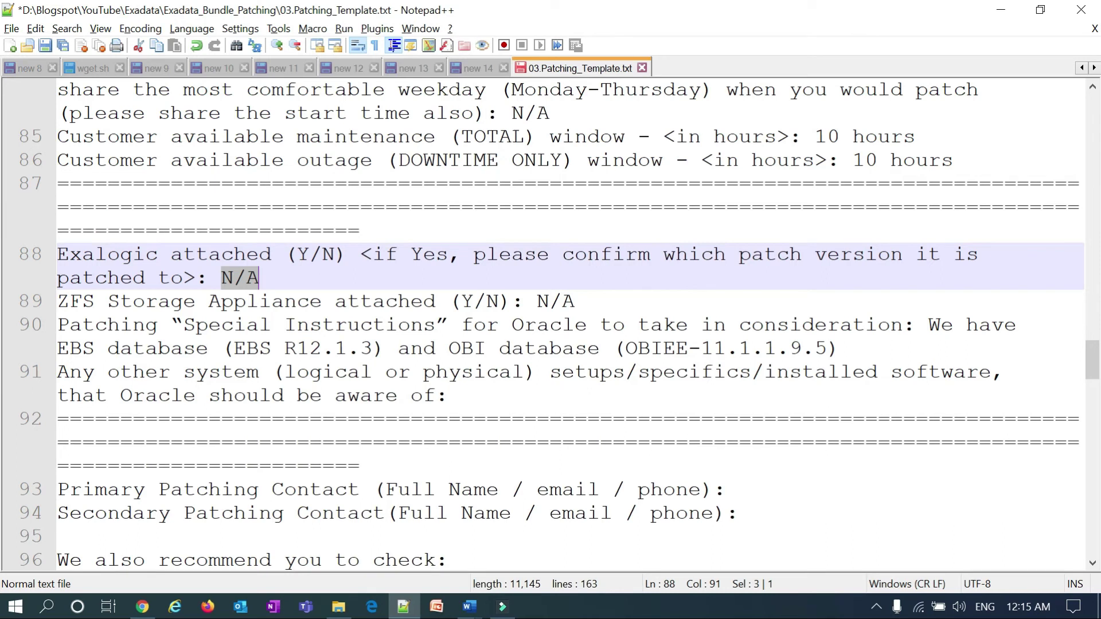
pyautogui.click(536, 301)
pyautogui.hotkey('shift', 'End')
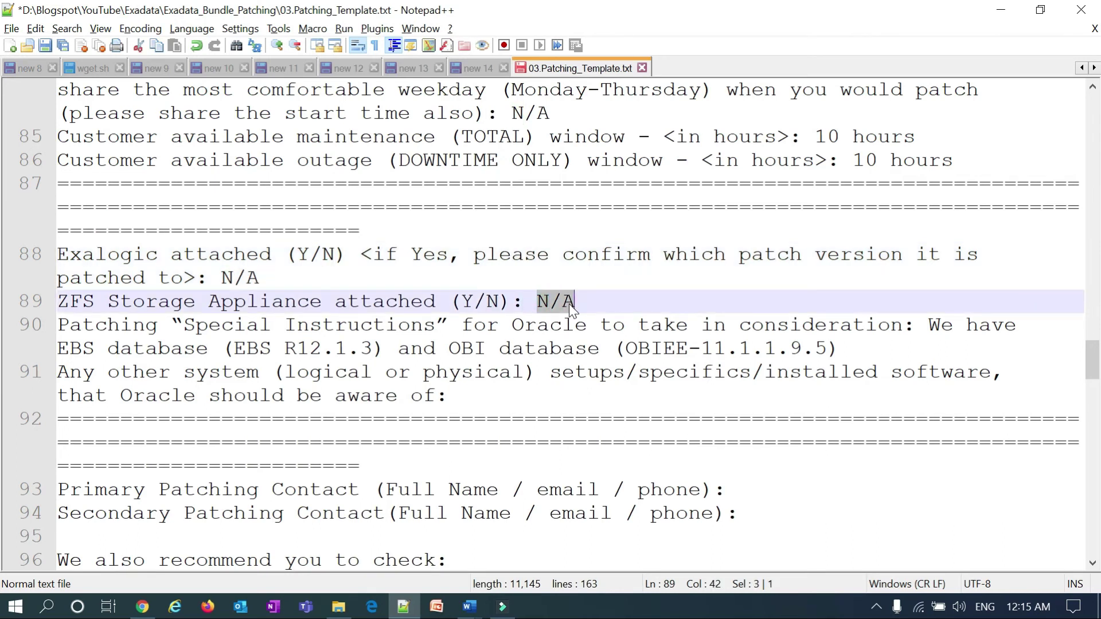
# Step: Examine the Patching "Special Instructions" entry, including the EBS and OBI database versions given for Oracle to consider
pyautogui.moveTo(94, 324); pyautogui.dragTo(448, 325)
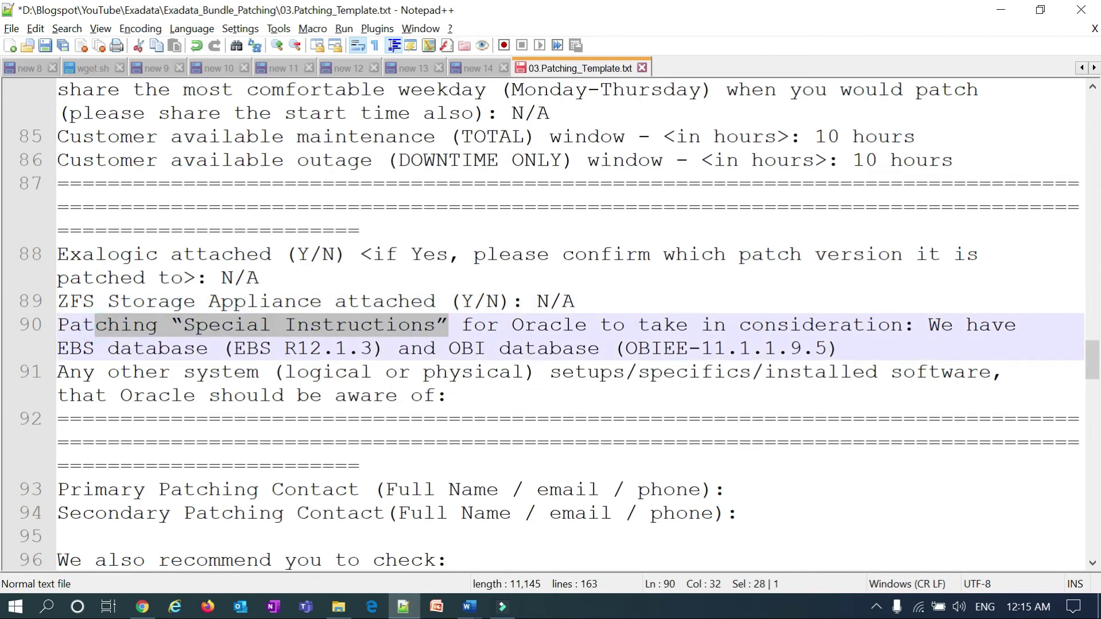
pyautogui.moveTo(234, 348); pyautogui.dragTo(372, 348)
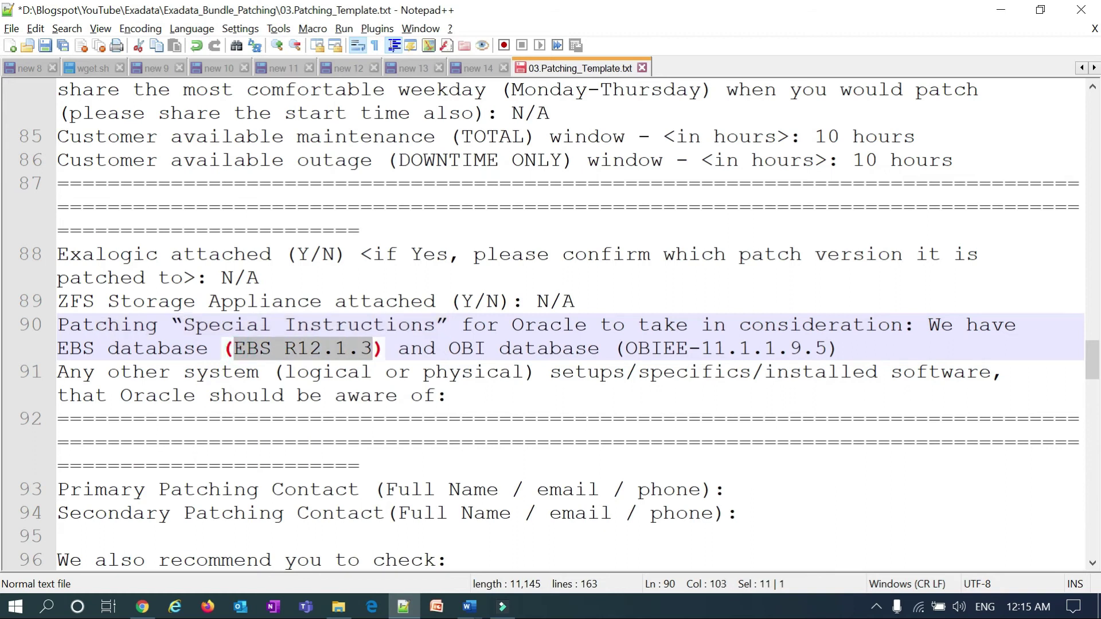
pyautogui.moveTo(624, 348); pyautogui.dragTo(59, 330)
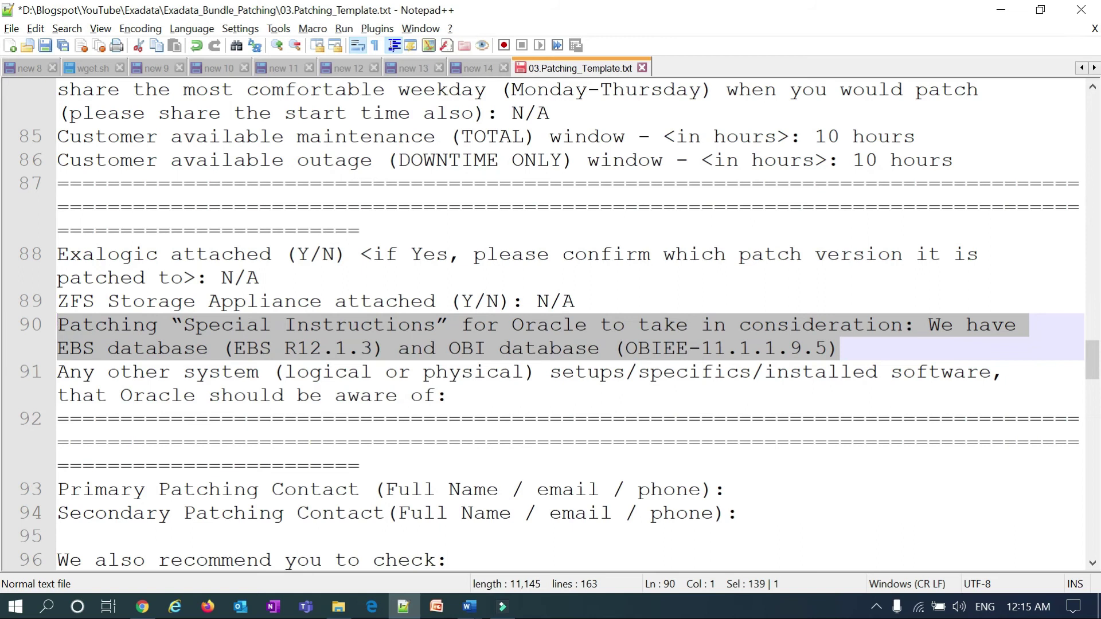
# Step: Review the Primary and Secondary Patching Contact fields for full name, email and phone
pyautogui.scroll(-2, 550, 321)
pyautogui.scroll(-2, 551, 321)
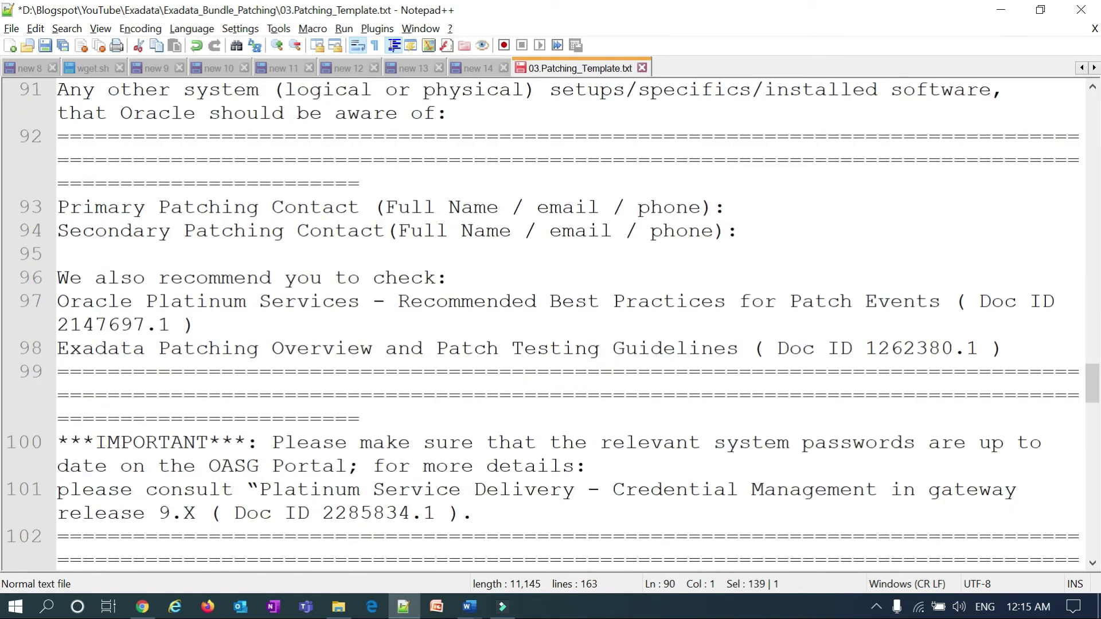
pyautogui.doubleClick(732, 207)
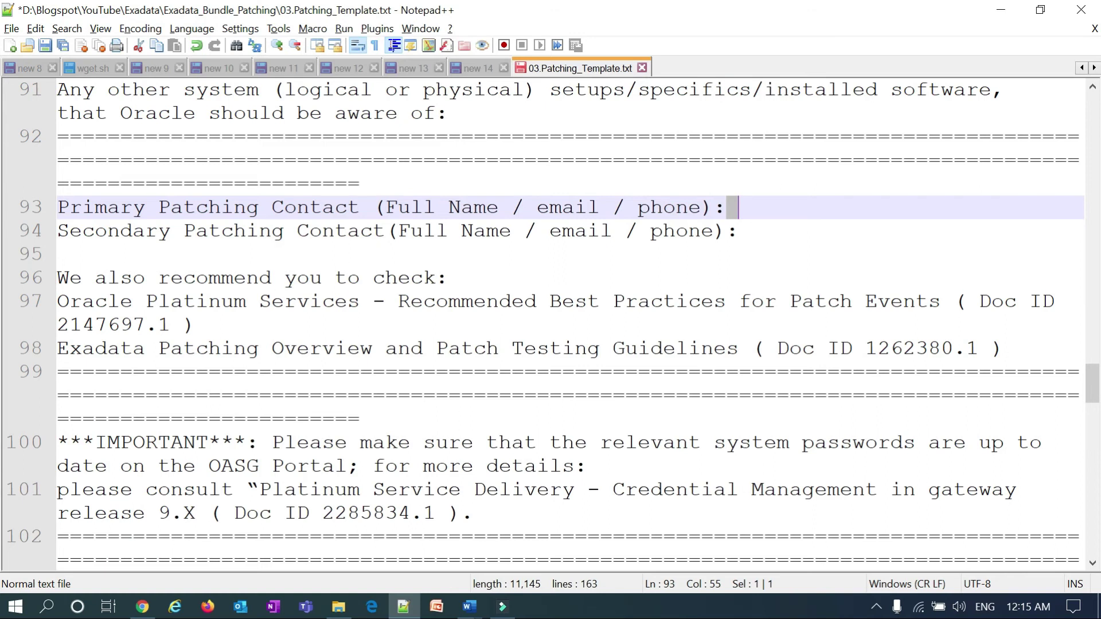
# Step: Review the recommended documents on Platinum Services best practices for patch events and Exadata patch testing guidelines
pyautogui.scroll(-2, 550, 321)
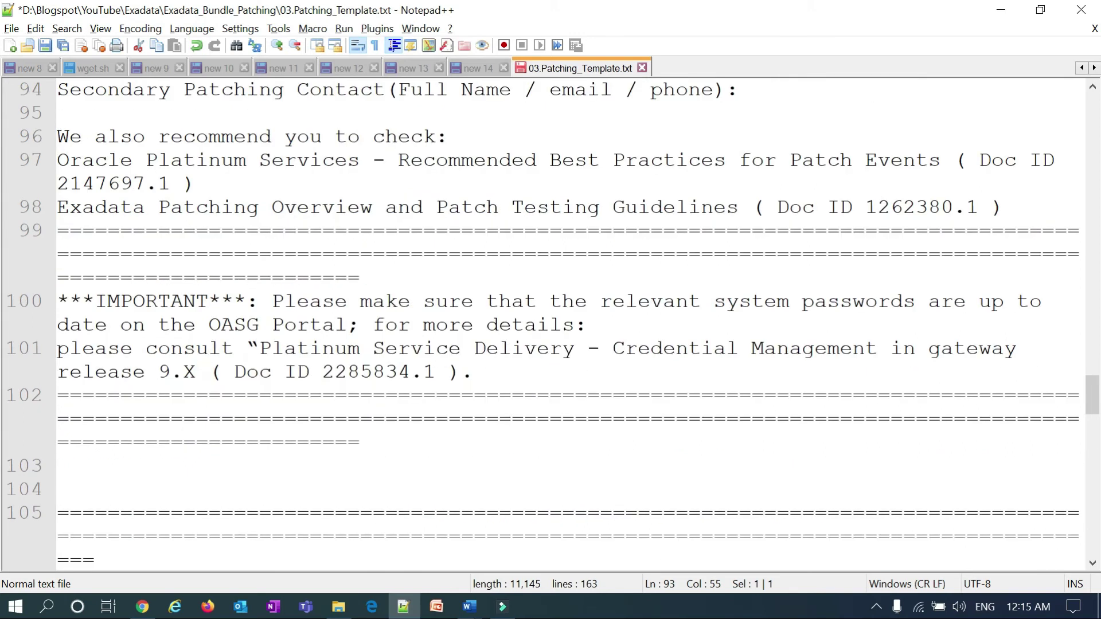
pyautogui.moveTo(57, 160); pyautogui.dragTo(170, 184)
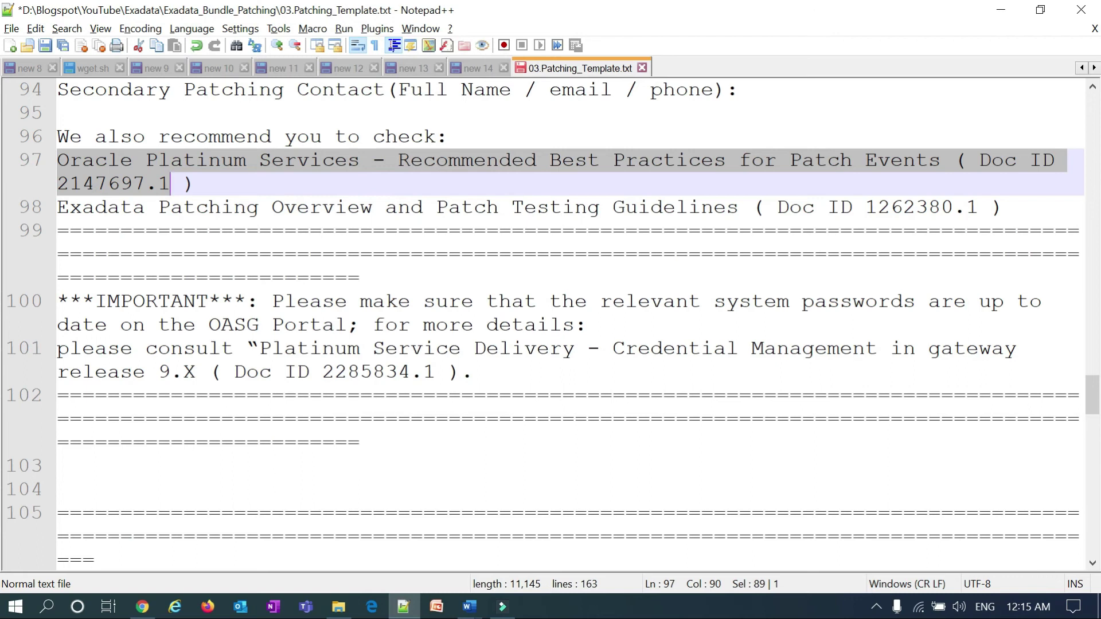
pyautogui.moveTo(903, 207); pyautogui.dragTo(966, 206)
pyautogui.scroll(-2, 967, 207)
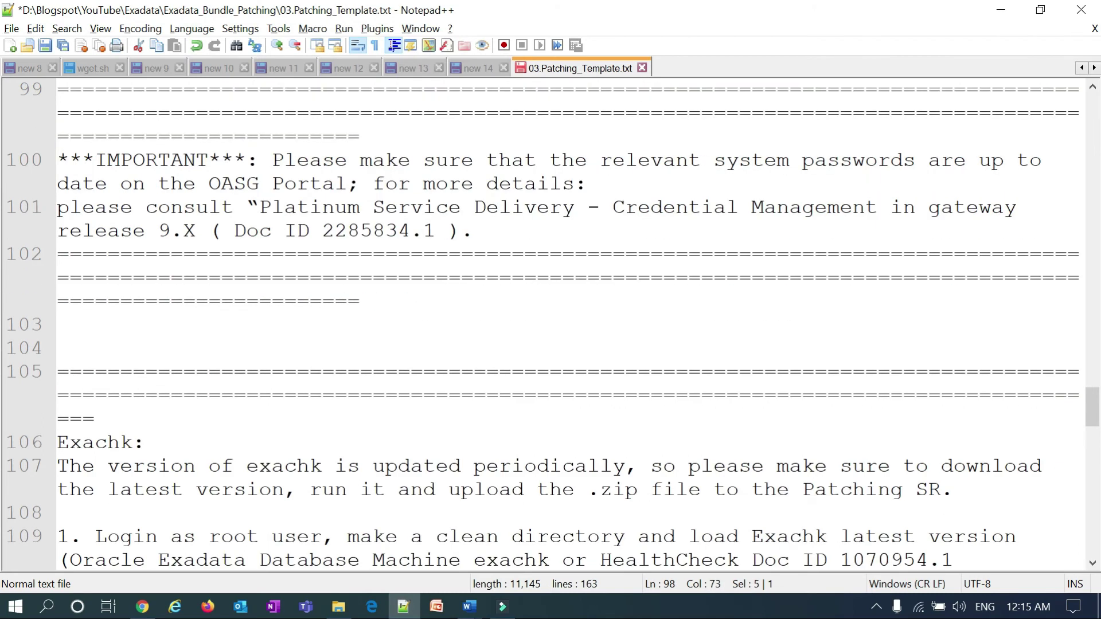
# Step: Examine the IMPORTANT note on updating system passwords in the OASG Portal and its Credential Management document reference
pyautogui.moveTo(57, 160); pyautogui.dragTo(459, 232)
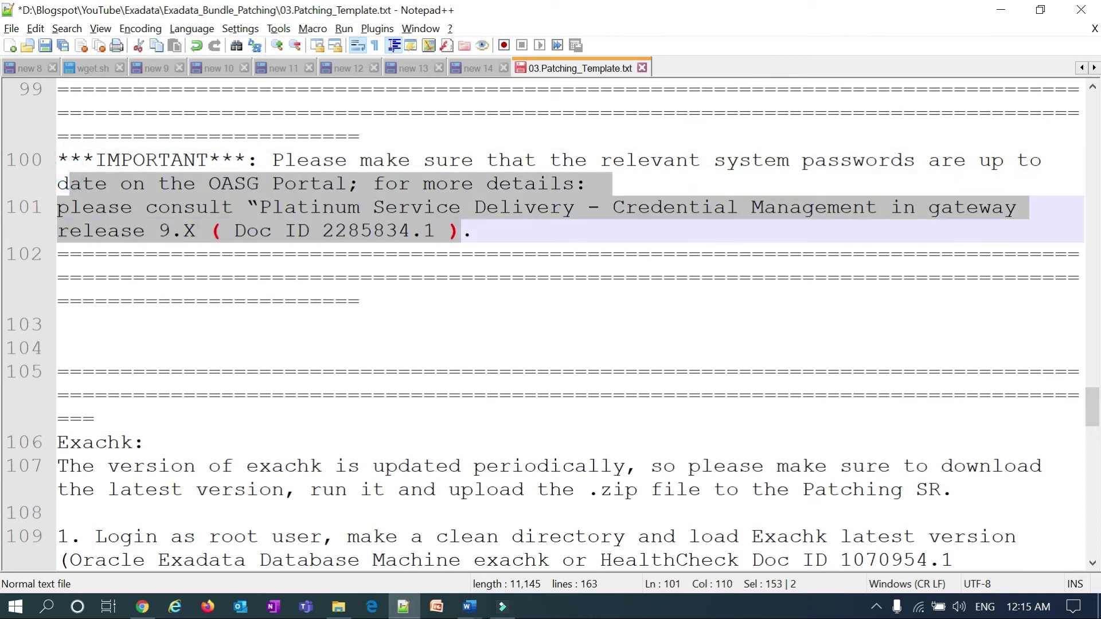
pyautogui.click(221, 187)
pyautogui.doubleClick(245, 189)
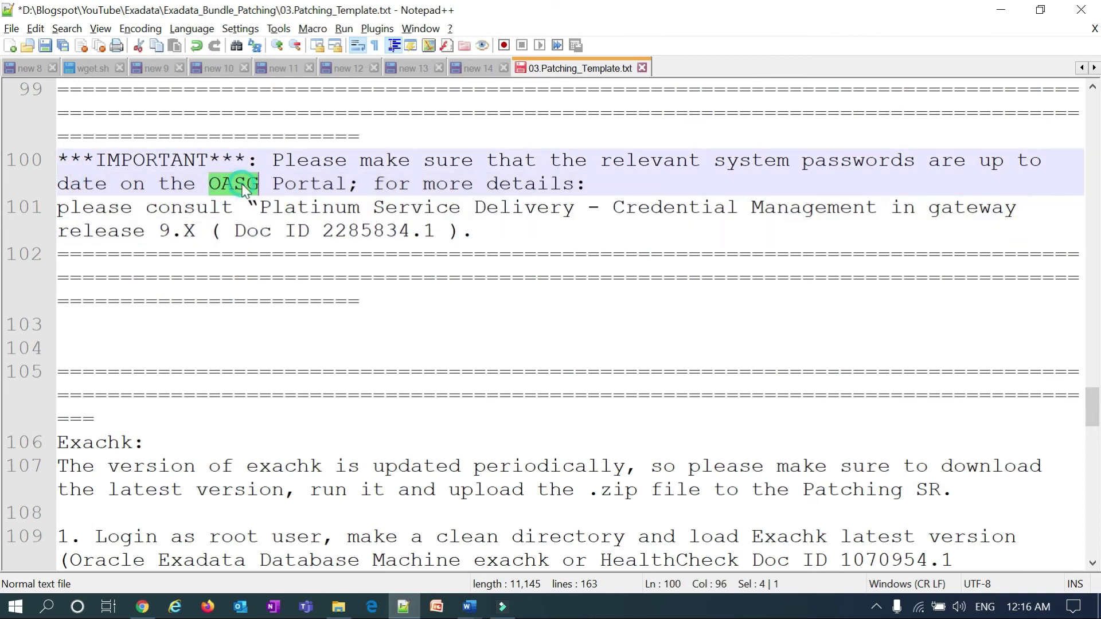
pyautogui.hotkey('ctrl', 'c')
pyautogui.moveTo(435, 233); pyautogui.dragTo(322, 233)
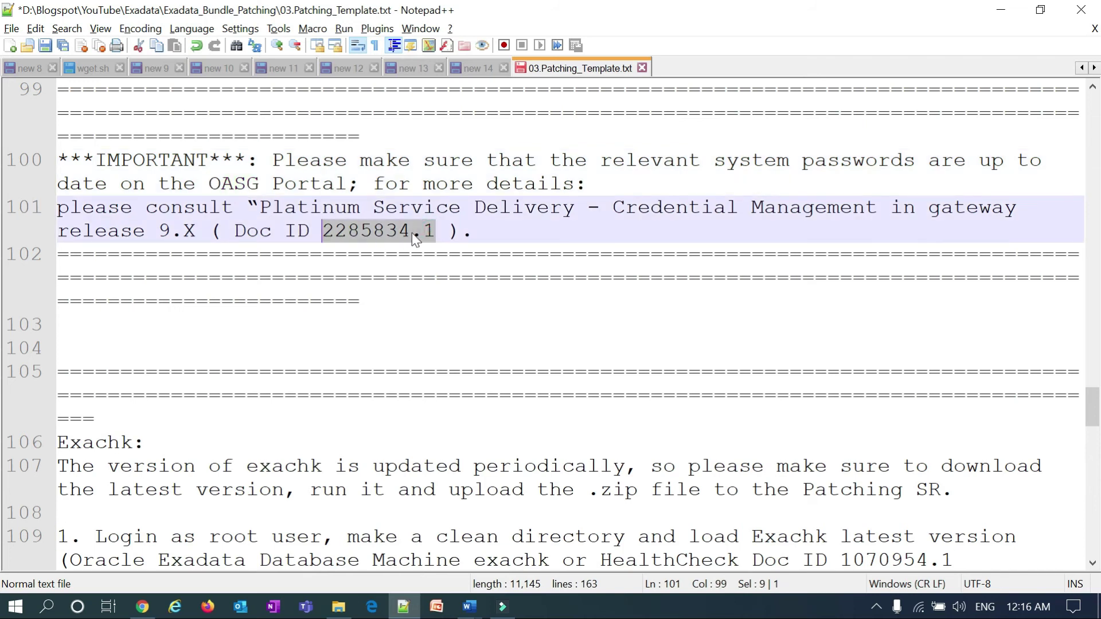
# Step: Review the Exachk section's request to run the latest version and upload the .zip file to the Patching SR
pyautogui.scroll(-3, 412, 232)
pyautogui.scroll(-2, 550, 321)
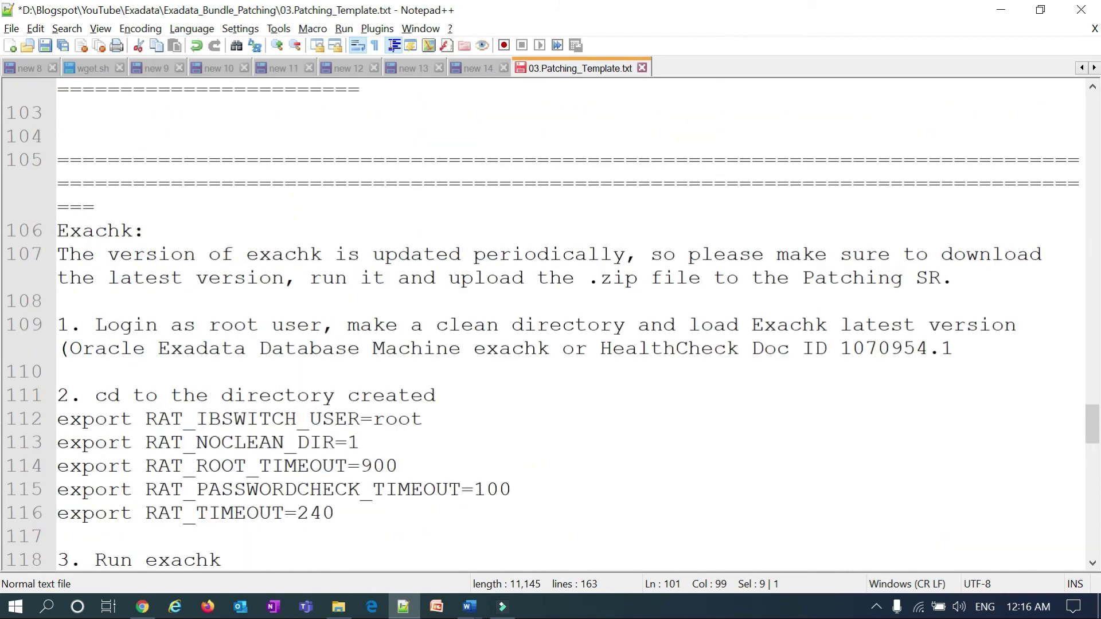
pyautogui.moveTo(57, 230); pyautogui.dragTo(119, 230)
pyautogui.scroll(-2, 119, 230)
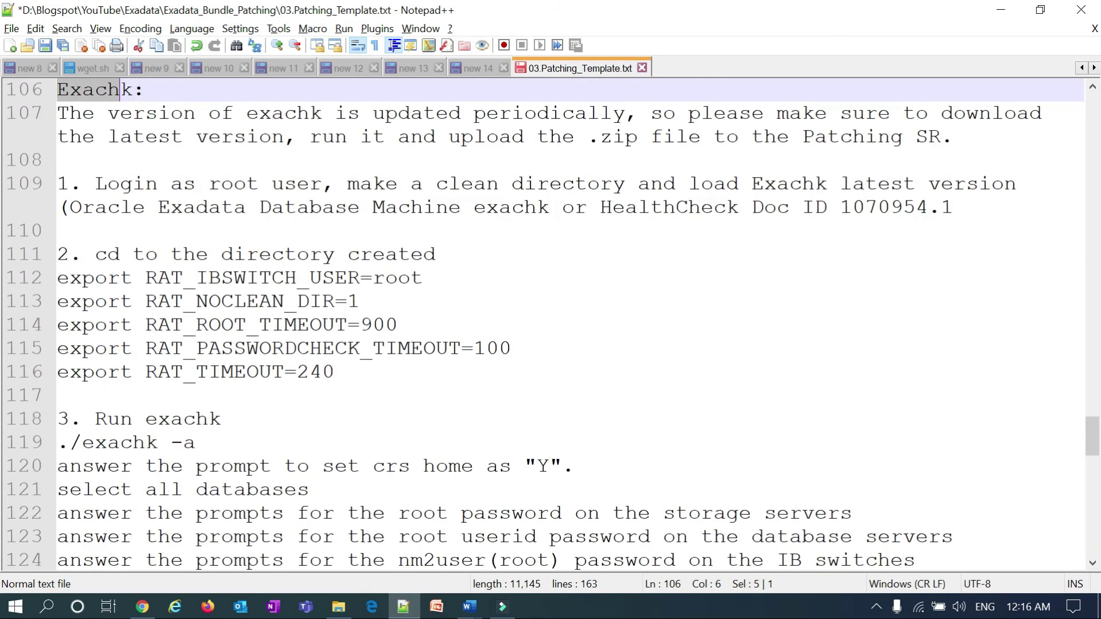
# Step: Examine the Exachk procedure, covering the clean directory, the RAT export variables and the ./exachk -a command
pyautogui.moveTo(58, 183); pyautogui.dragTo(232, 419)
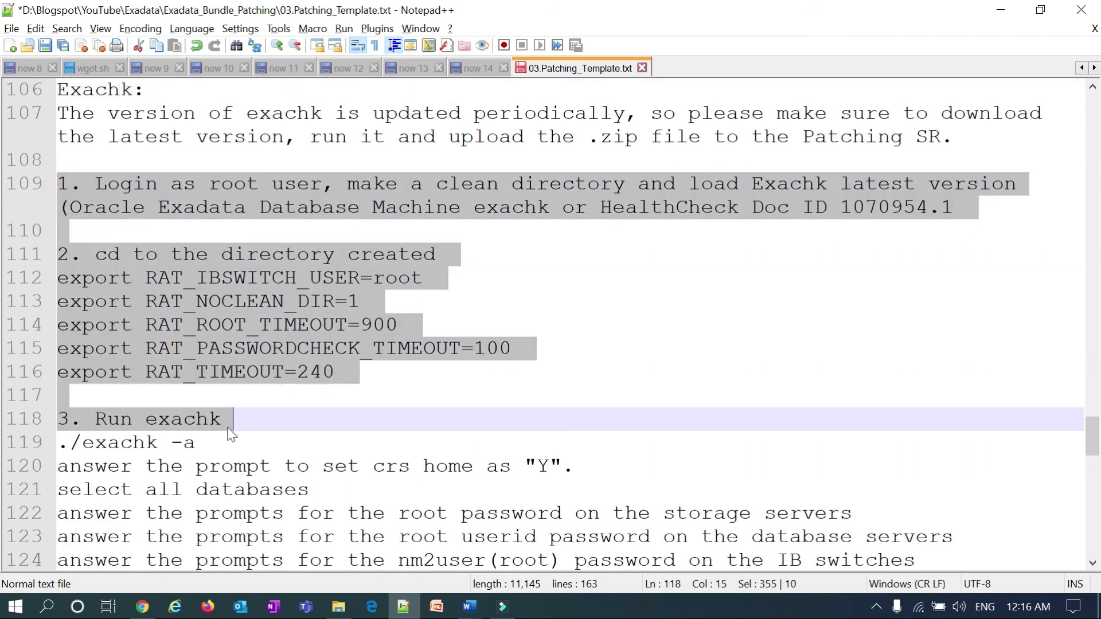
pyautogui.click(132, 277)
pyautogui.moveTo(57, 277); pyautogui.dragTo(296, 371)
pyautogui.moveTo(69, 442); pyautogui.dragTo(207, 442)
pyautogui.scroll(-4, 208, 444)
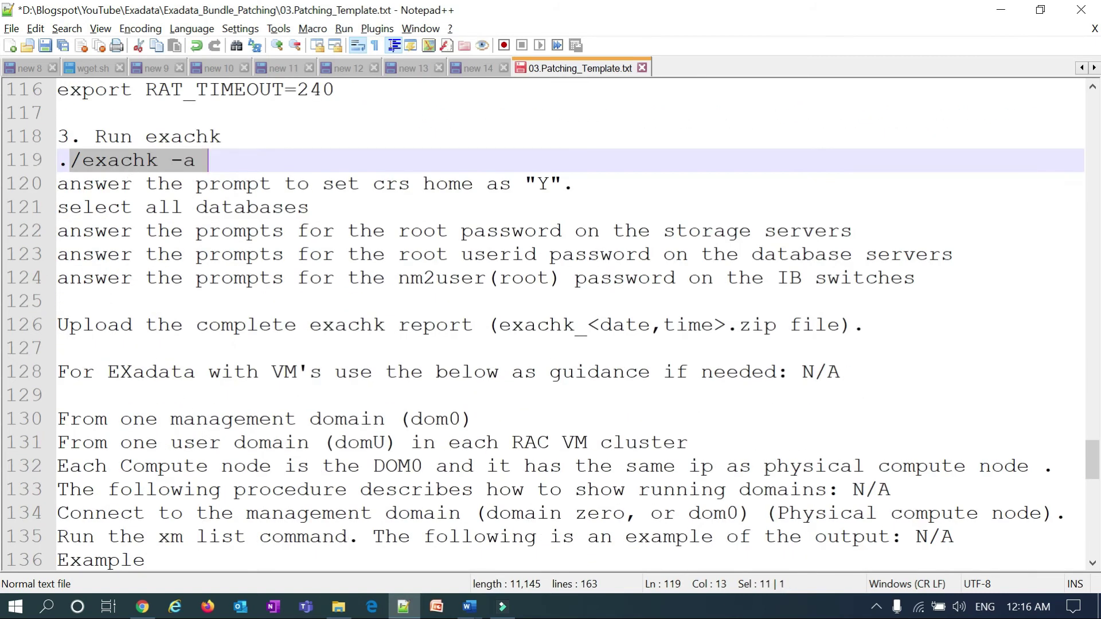
# Step: Review the guidance for Exadata with VMs, covering the management and user domains and the xm list command
pyautogui.scroll(-2, 551, 323)
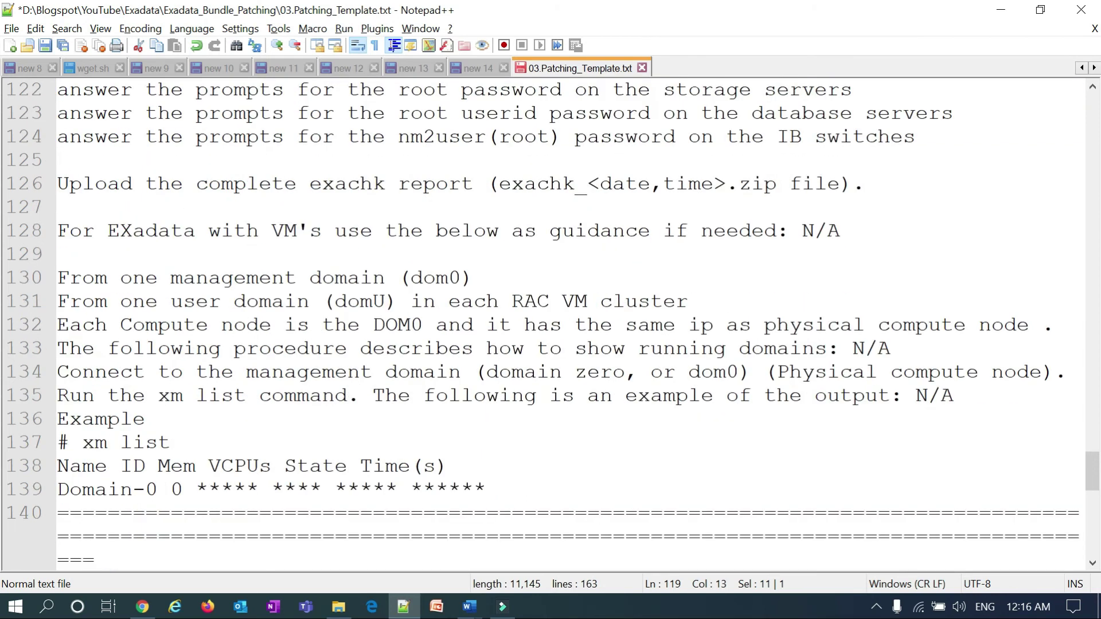
pyautogui.moveTo(69, 278); pyautogui.dragTo(158, 419)
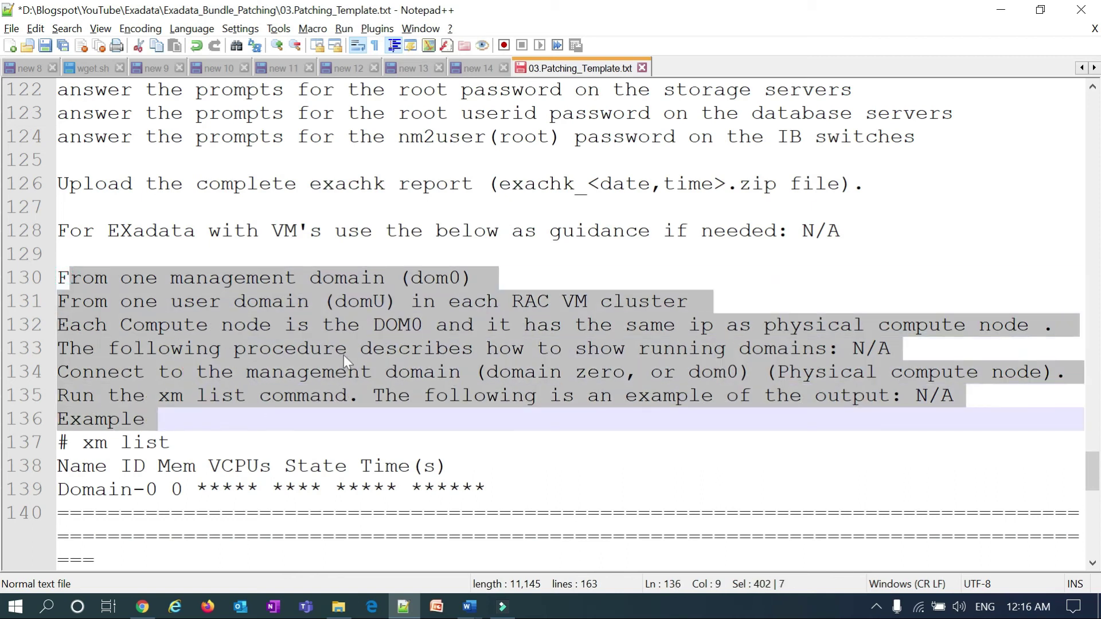
pyautogui.scroll(-2, 550, 324)
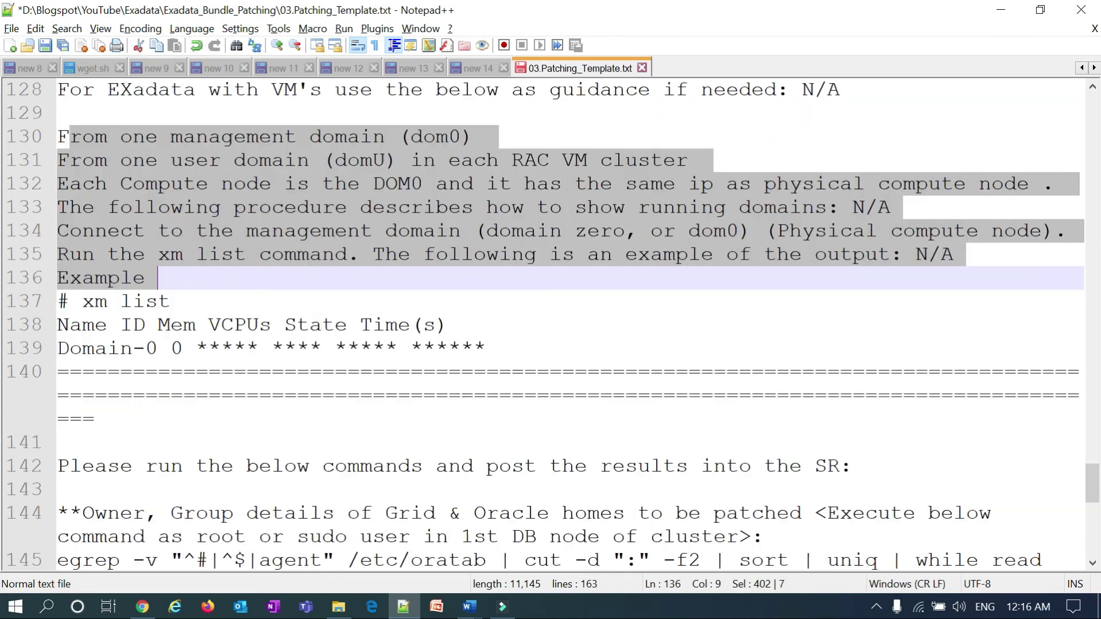
pyautogui.moveTo(82, 301); pyautogui.dragTo(182, 301)
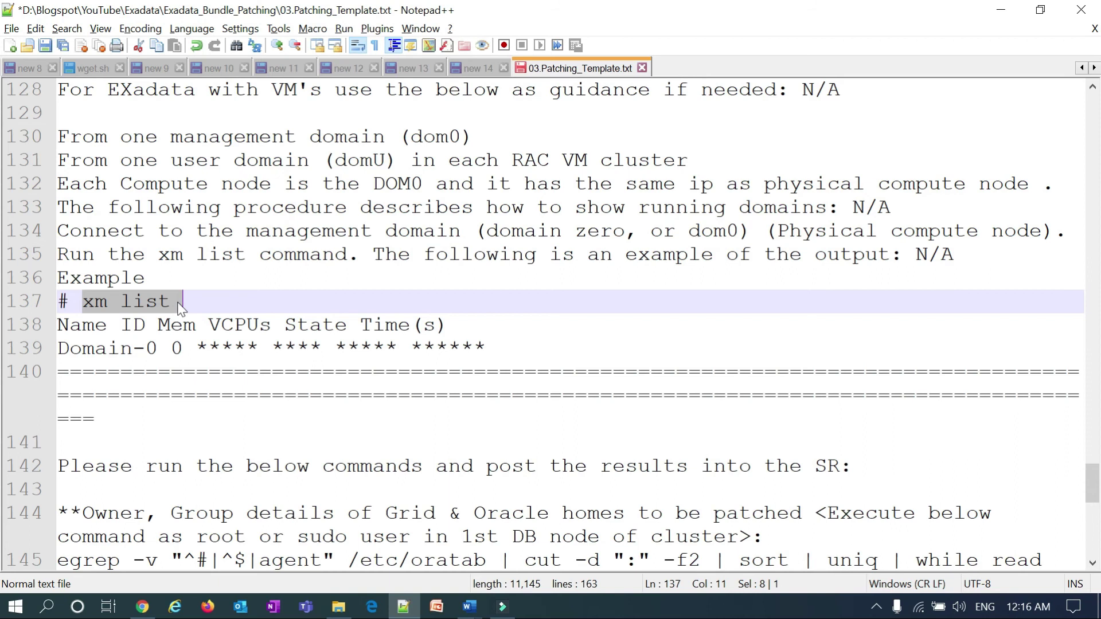
# Step: Examine the egrep command that collects owner and group details of the Grid and Oracle homes to be patched
pyautogui.scroll(-4, 181, 308)
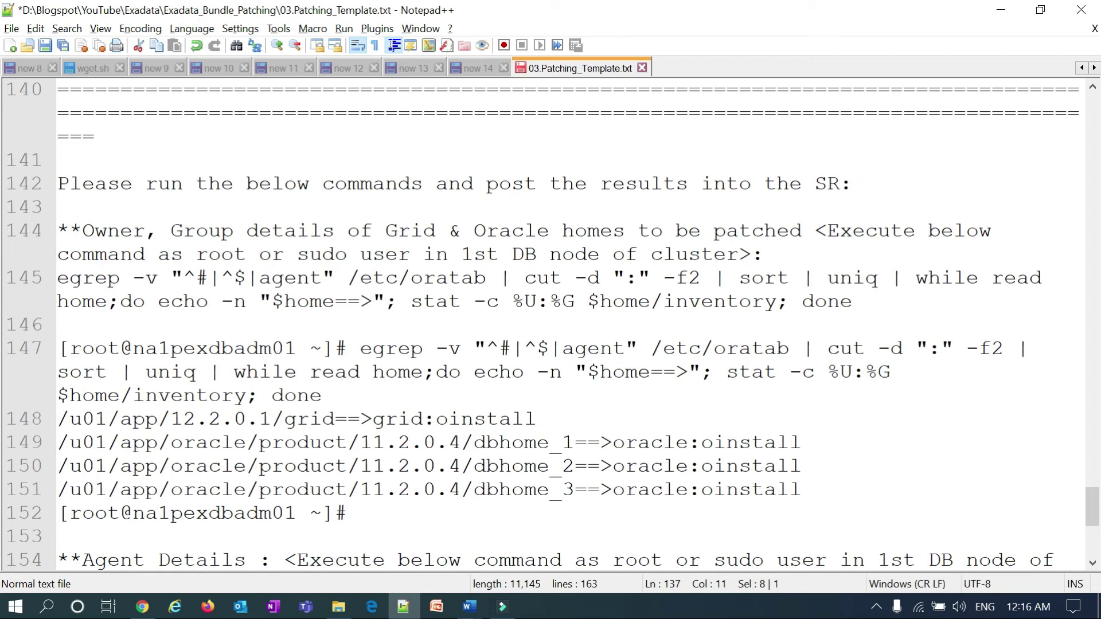
pyautogui.moveTo(57, 277); pyautogui.dragTo(853, 302)
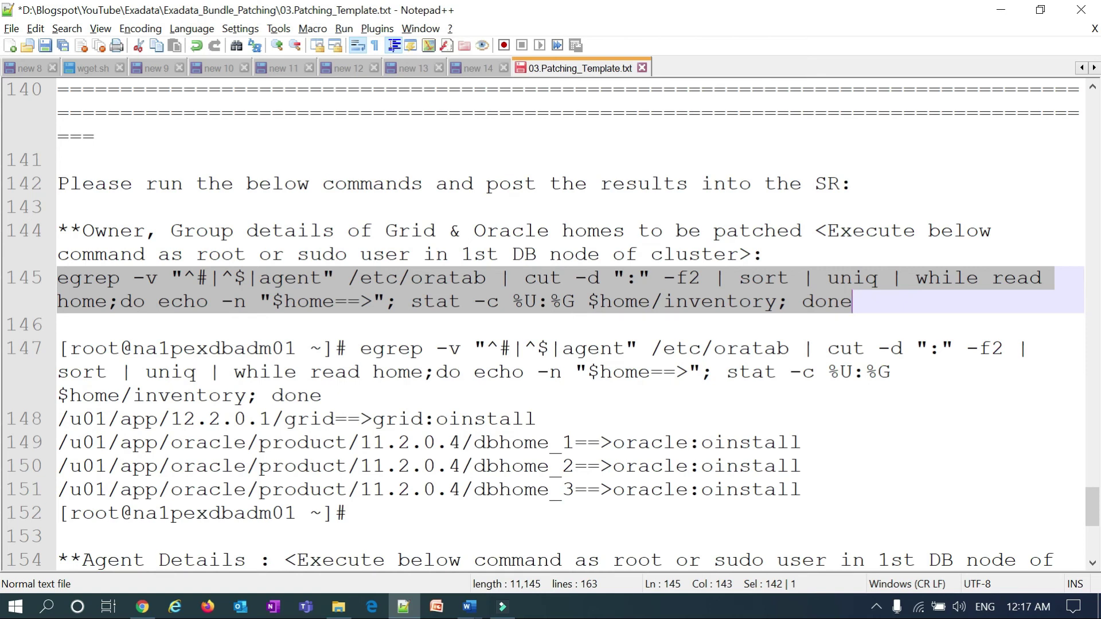
pyautogui.click(328, 318)
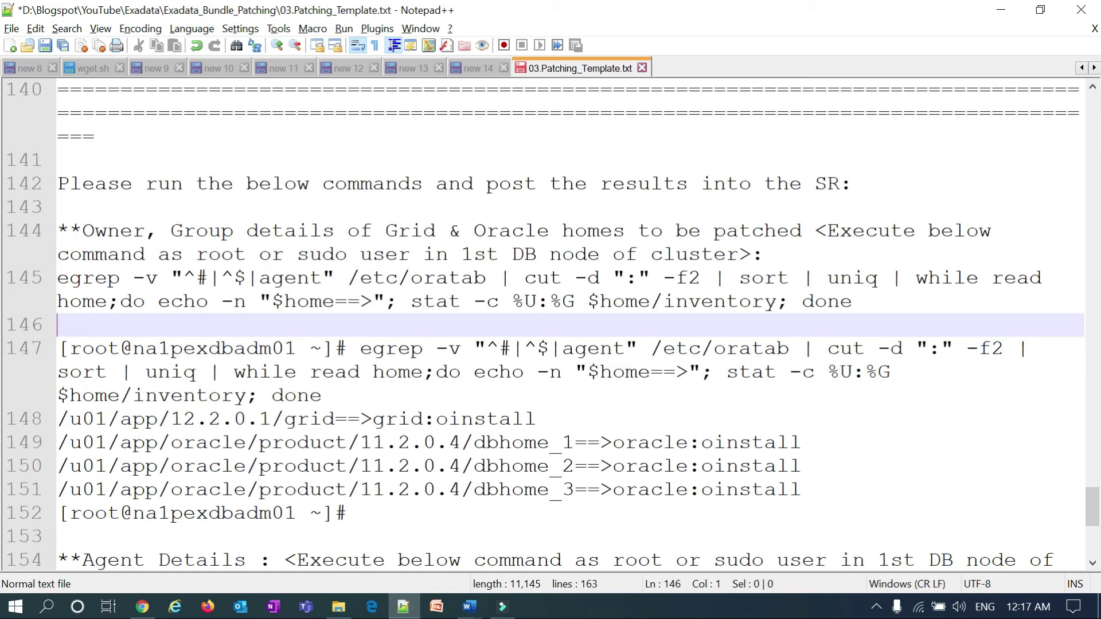
# Step: Review the sample run of the owner and group command, including its output lines for the Grid and database homes
pyautogui.moveTo(360, 348); pyautogui.dragTo(336, 396)
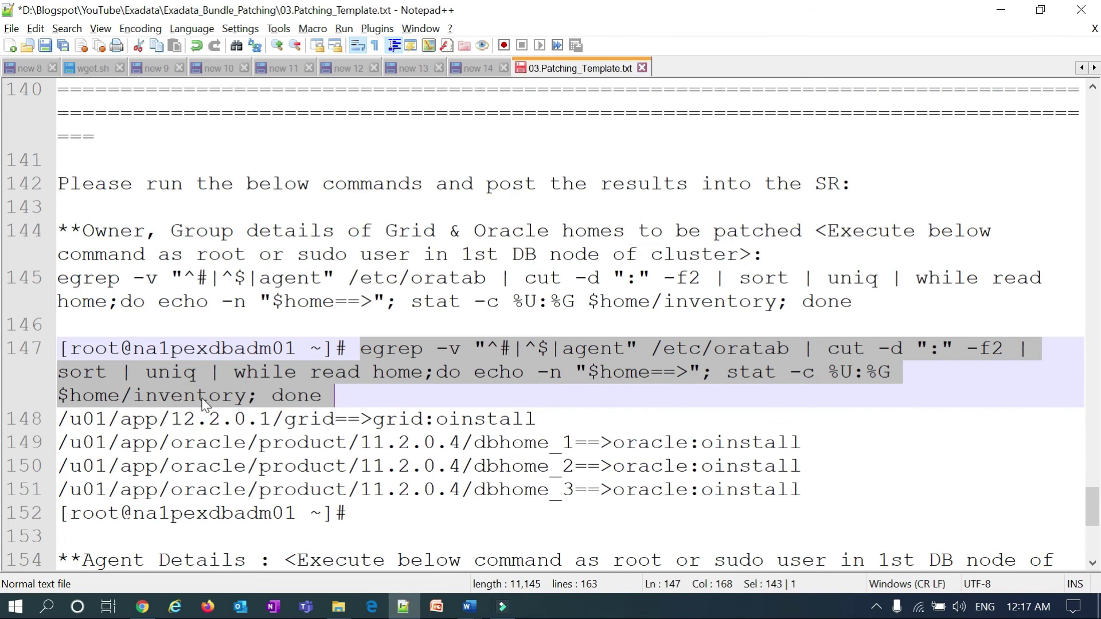
pyautogui.moveTo(57, 418); pyautogui.dragTo(801, 489)
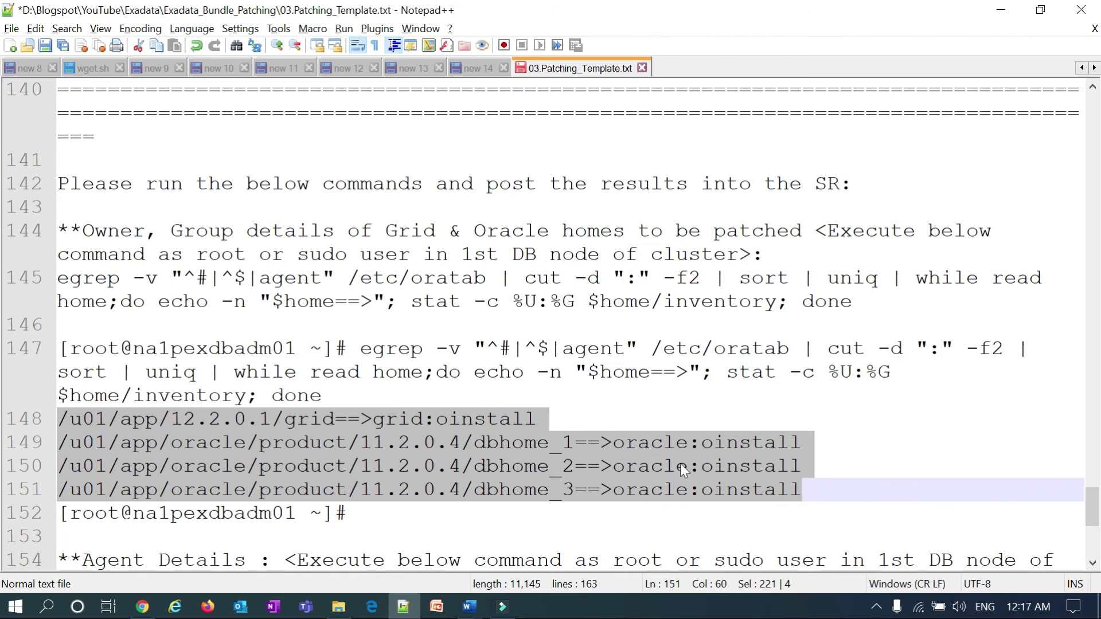
pyautogui.scroll(-2, 511, 463)
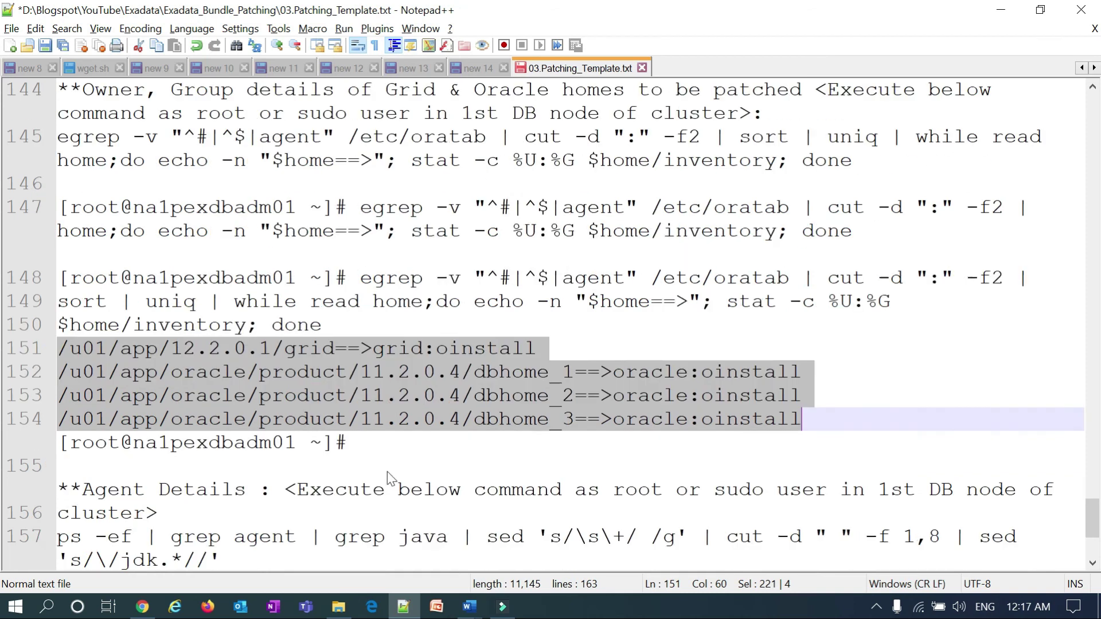
pyautogui.moveTo(362, 373); pyautogui.dragTo(58, 207)
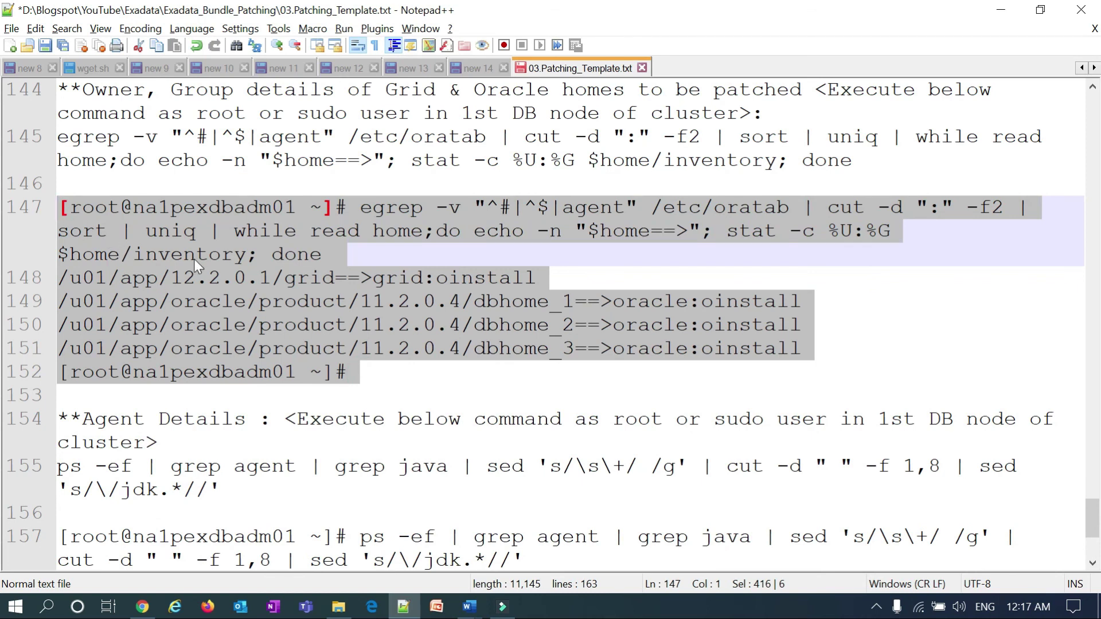
# Step: Examine the Agent Details command, ps -ef filtered for java agent processes, and its use in the sample run
pyautogui.scroll(-2, 358, 338)
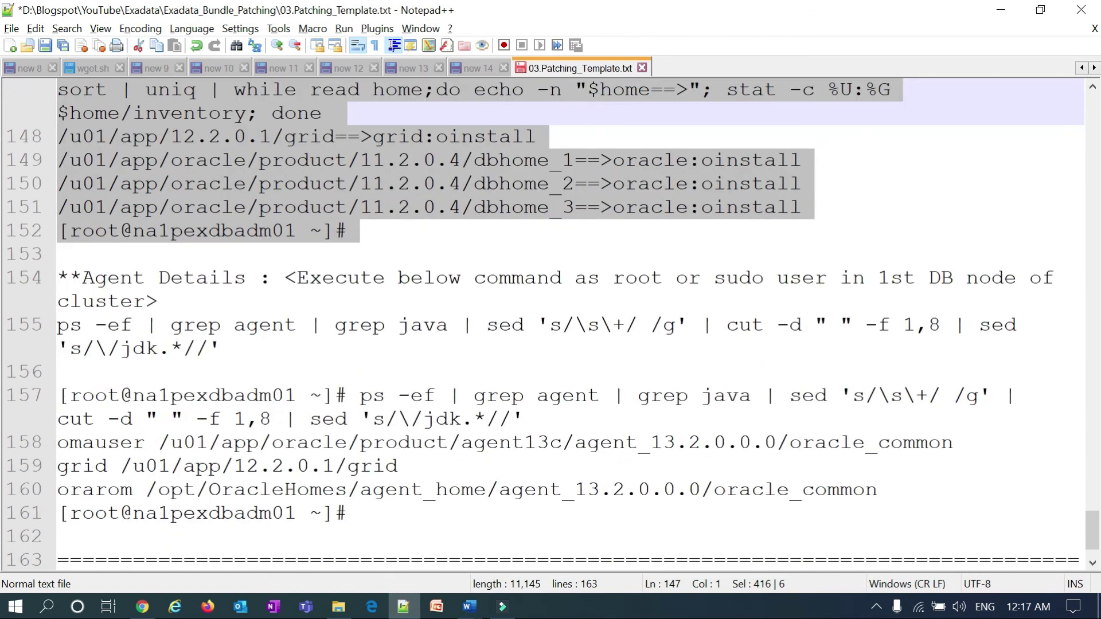
pyautogui.moveTo(221, 348); pyautogui.dragTo(57, 325)
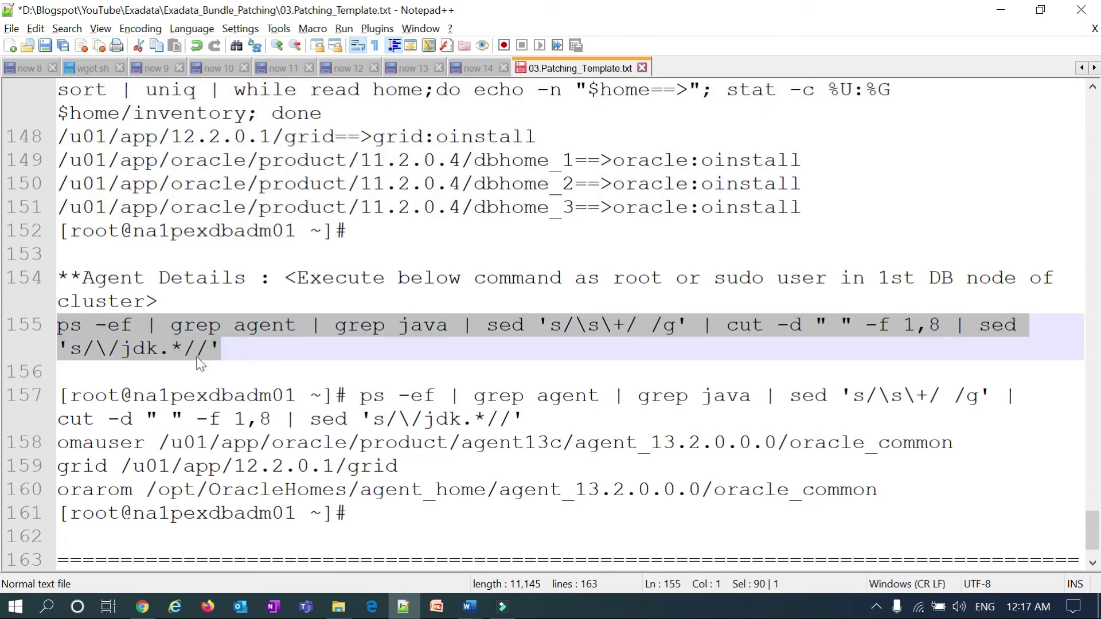
pyautogui.moveTo(360, 396); pyautogui.dragTo(523, 419)
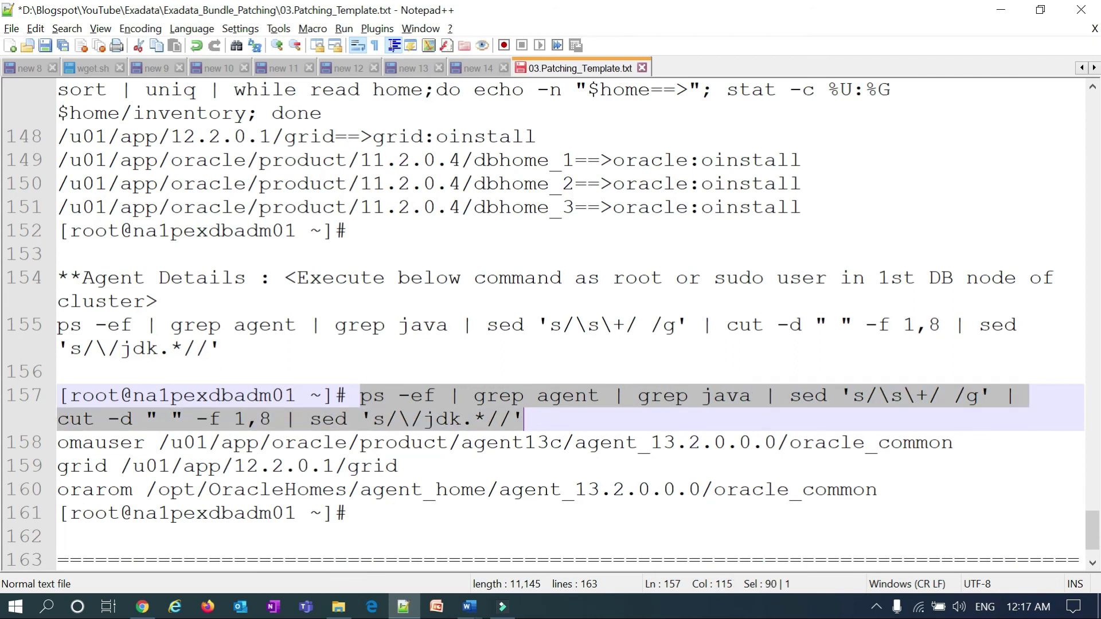
# Step: Review the sample output of the agent command, checking the owner and home path on each line
pyautogui.doubleClick(100, 442)
pyautogui.moveTo(158, 442); pyautogui.dragTo(941, 442)
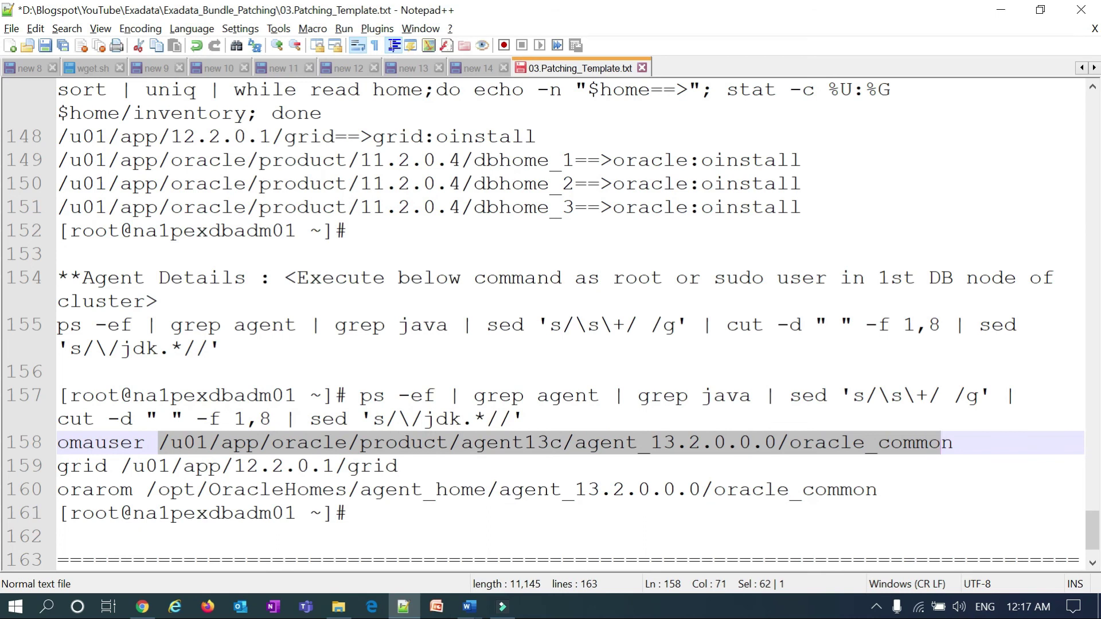
pyautogui.doubleClick(82, 465)
pyautogui.moveTo(122, 465); pyautogui.dragTo(398, 465)
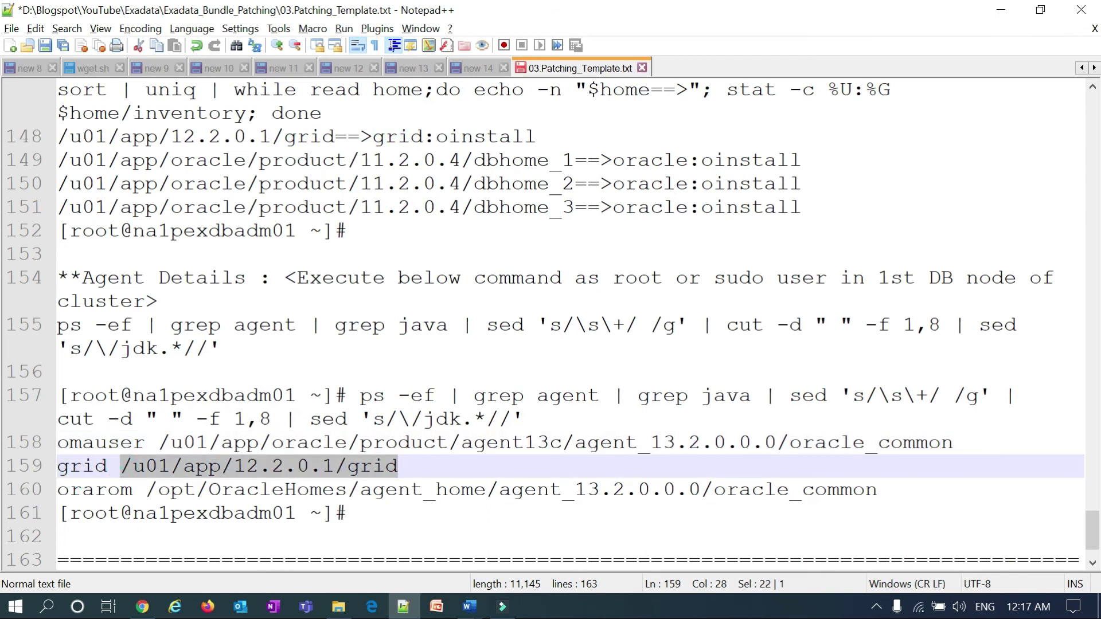
pyautogui.doubleClick(86, 489)
pyautogui.moveTo(146, 488); pyautogui.dragTo(877, 489)
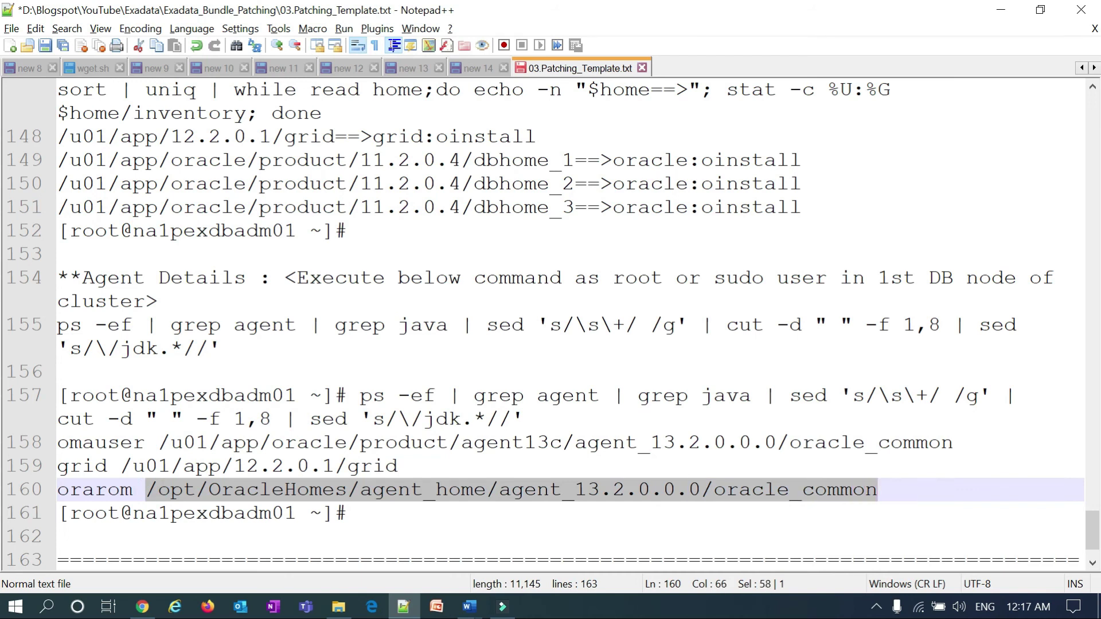
# Step: Return to the start of the patching template and switch to 00.Exadata_Bundle_Patching_Master_Document.docx in Word
pyautogui.scroll(-1, 550, 323)
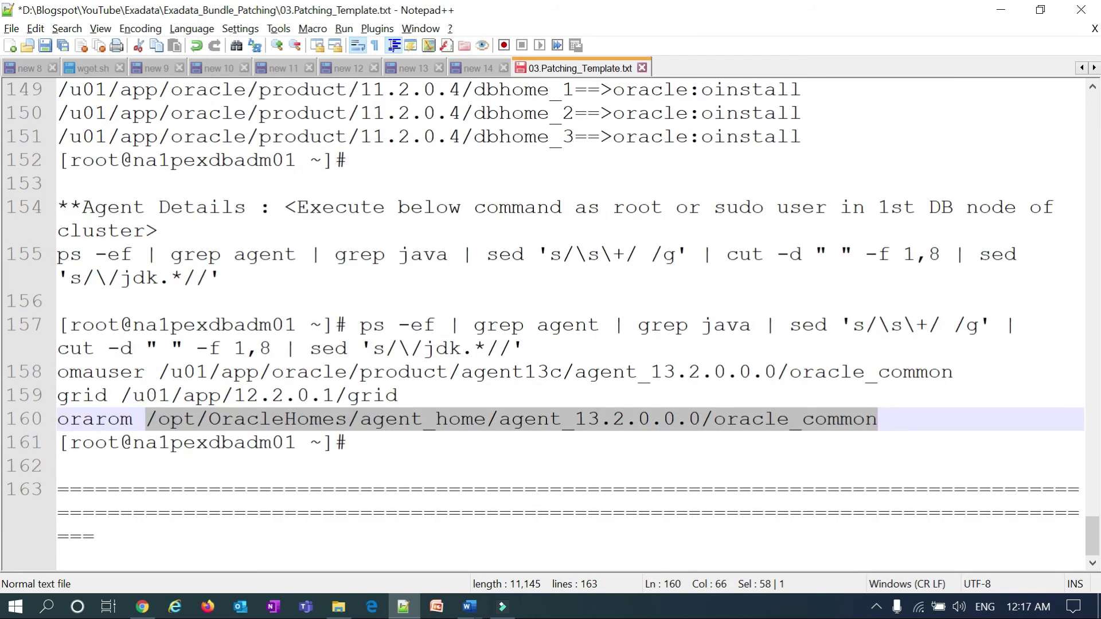
pyautogui.moveTo(1092, 536); pyautogui.dragTo(1042, 100)
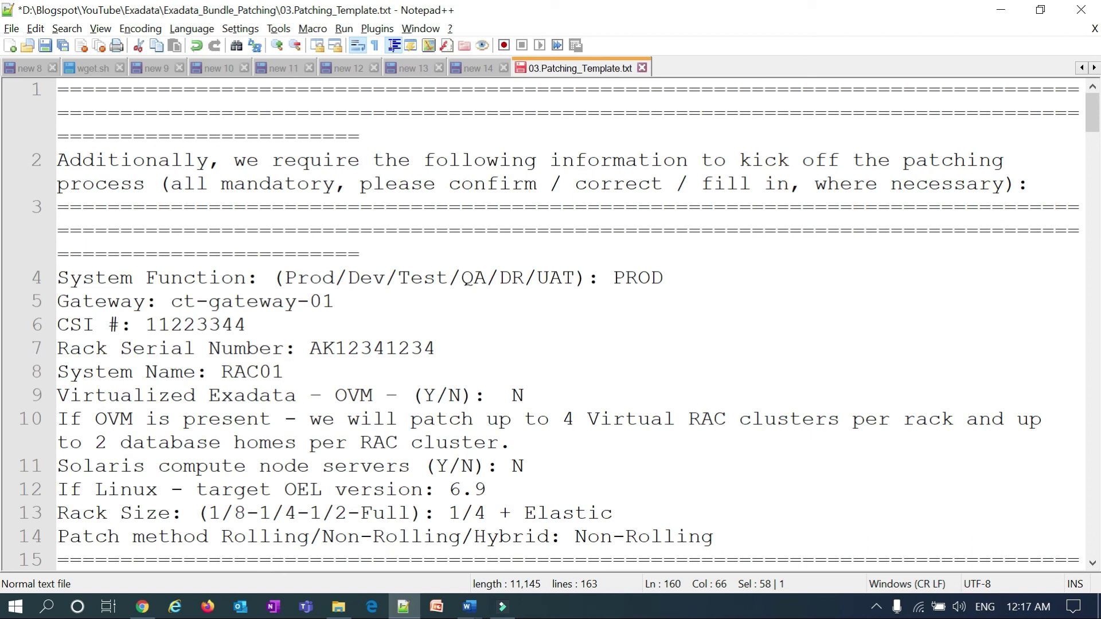
pyautogui.moveTo(469, 606)
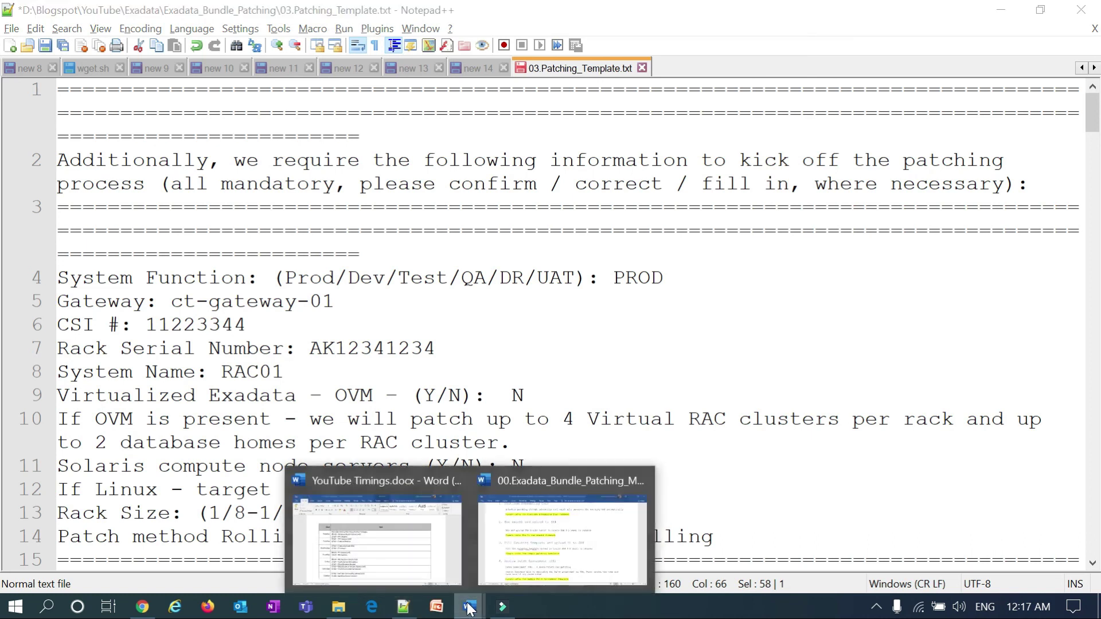
pyautogui.click(537, 542)
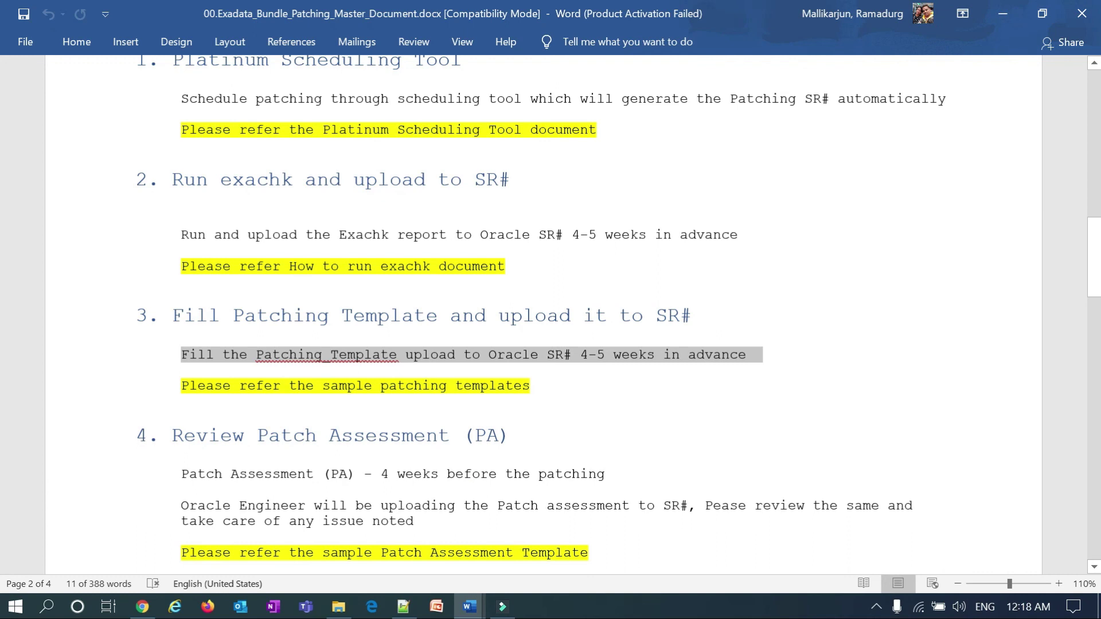